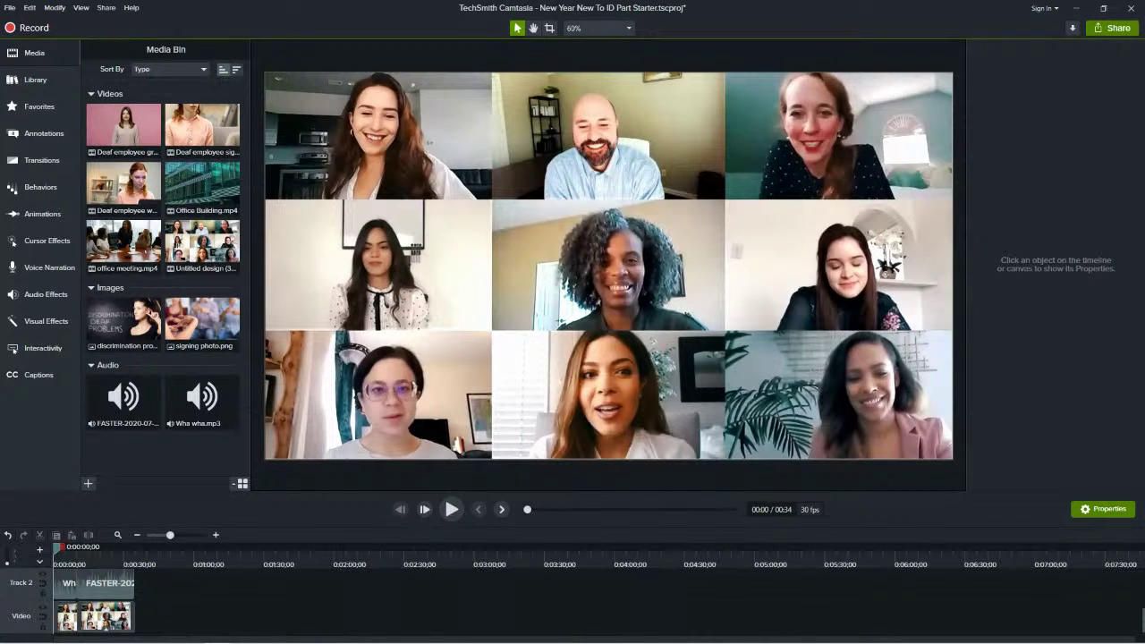
Play the example project from the beginning of the timeline to preview the whole sequence.
left_click(452, 517)
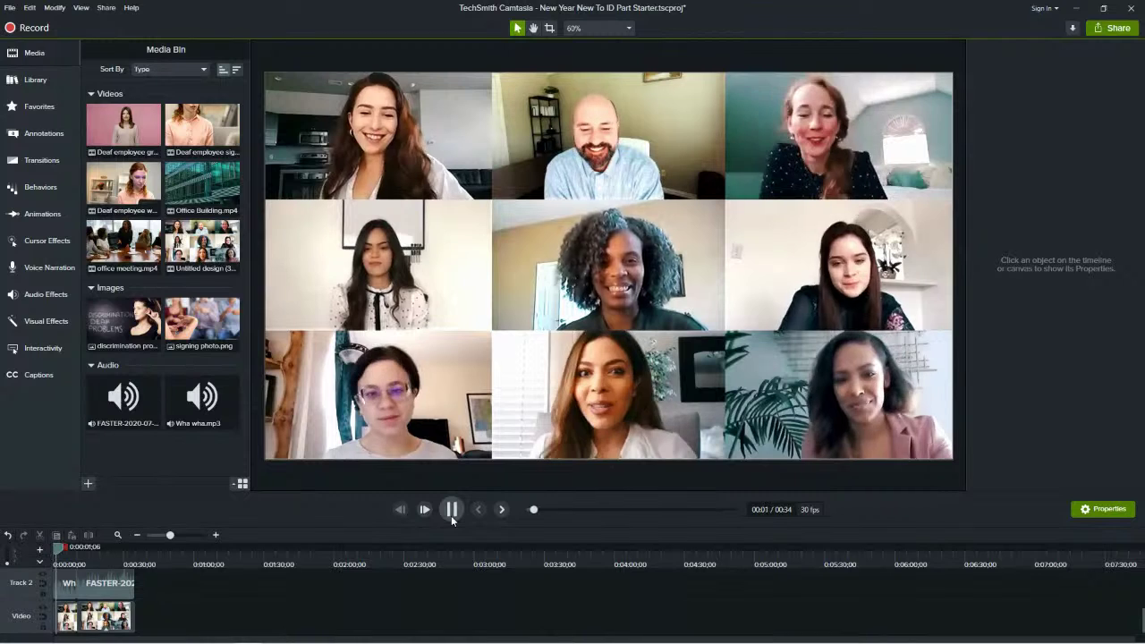
left_click(452, 516)
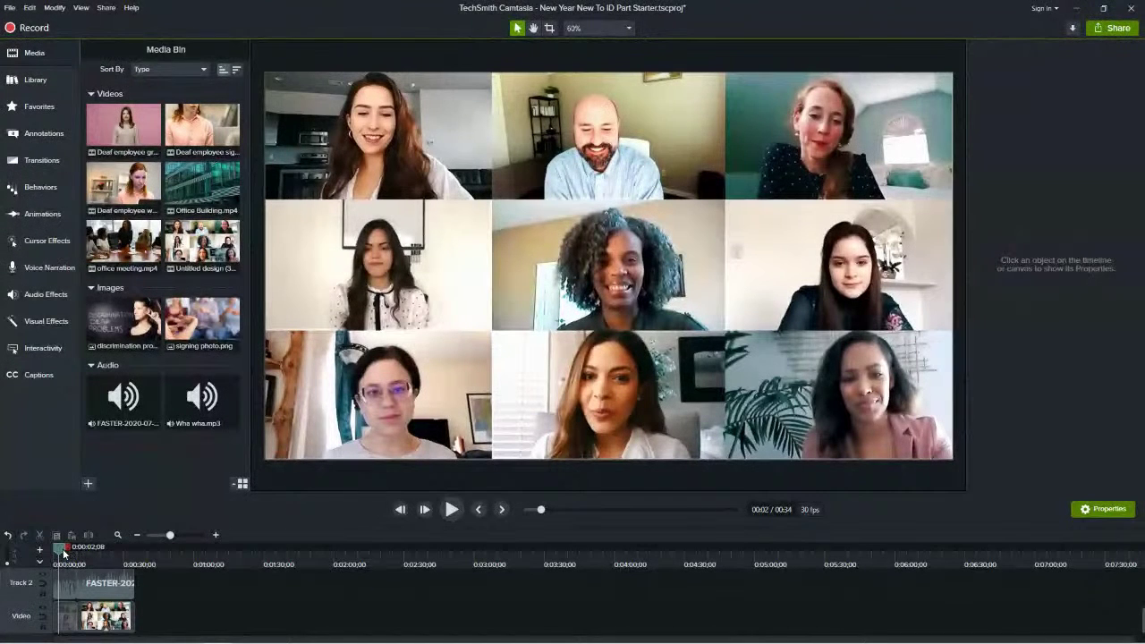
left_click_drag(63, 547, 11, 554)
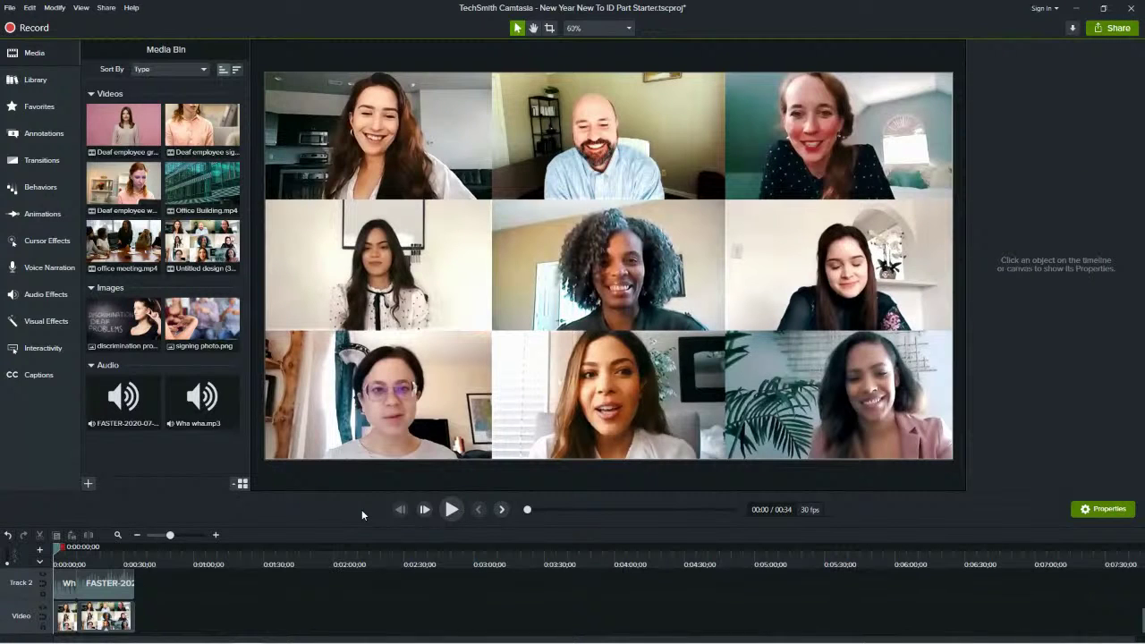
left_click(451, 509)
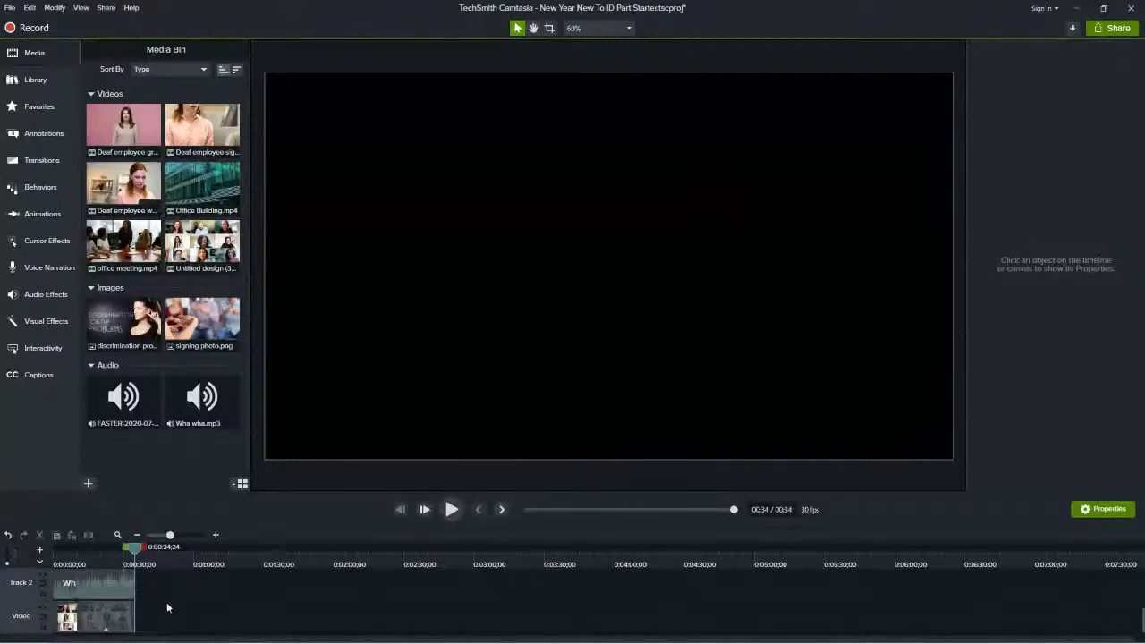
Examine the timeline's thought, audio and video tracks and the opening meeting footage.
scroll(153, 592, "up", 5)
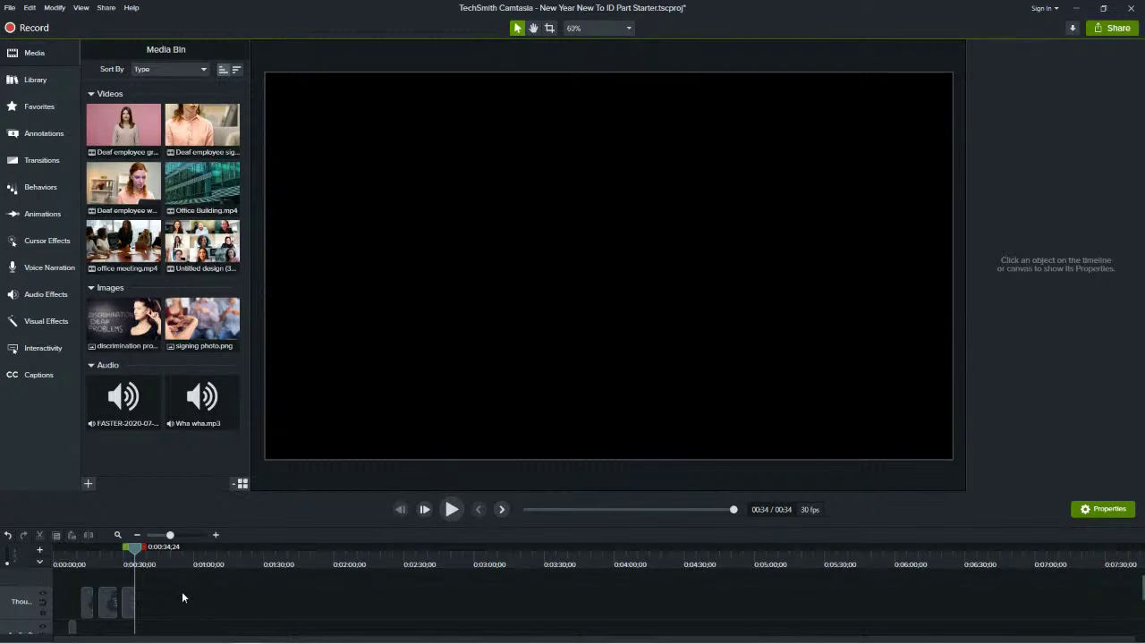
scroll(155, 596, "down", 2)
scroll(155, 597, "up", 2)
scroll(147, 605, "down", 4)
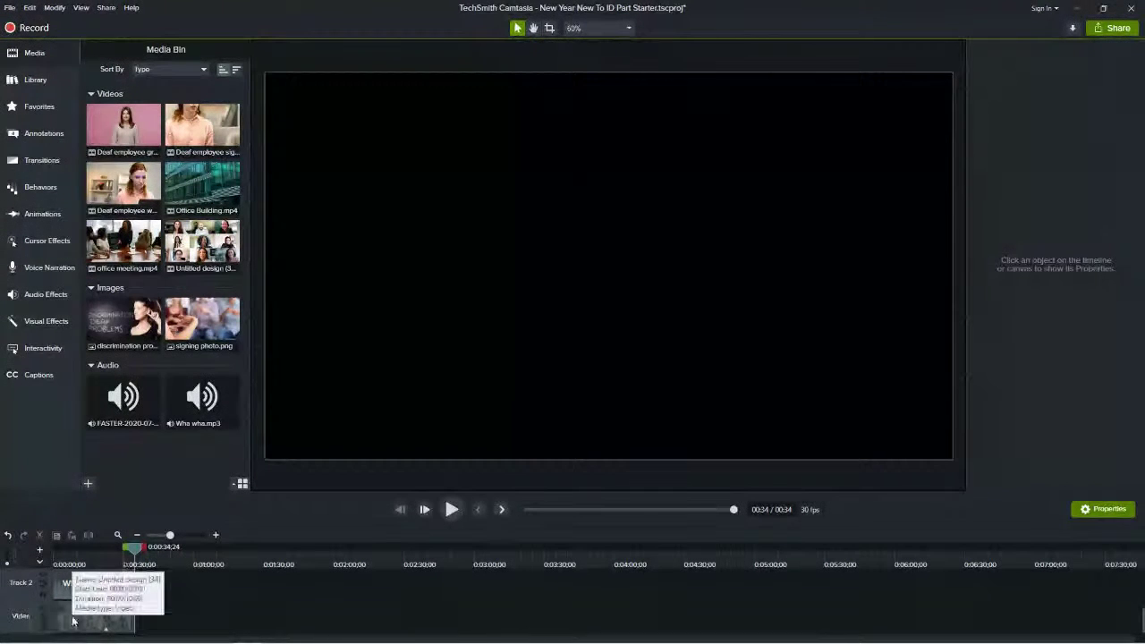
left_click(187, 248)
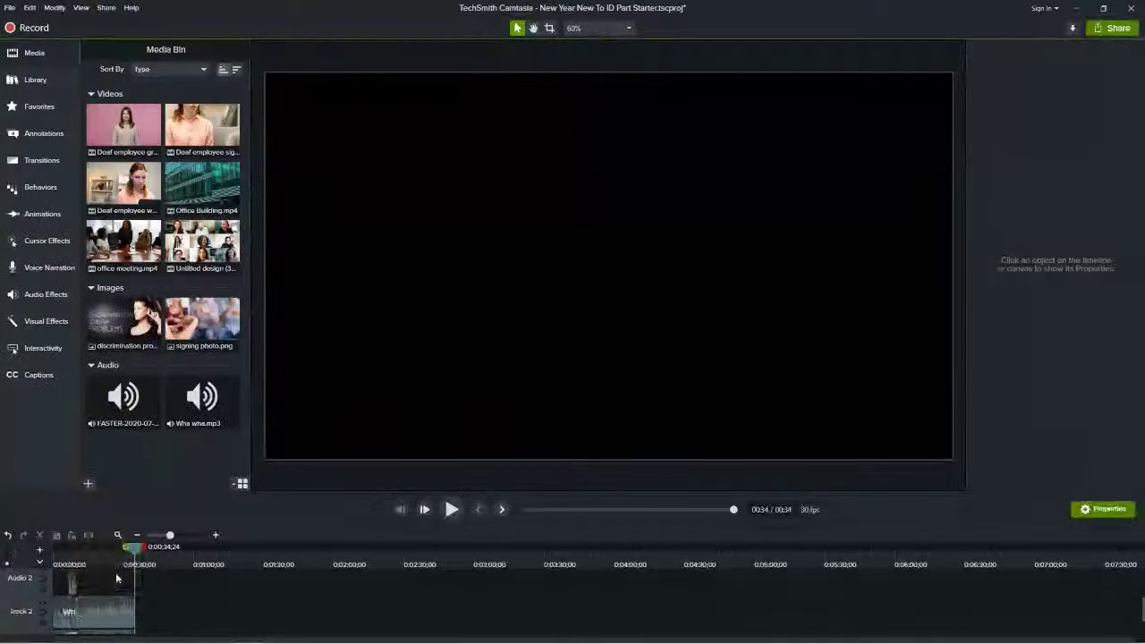
left_click_drag(133, 556, 63, 561)
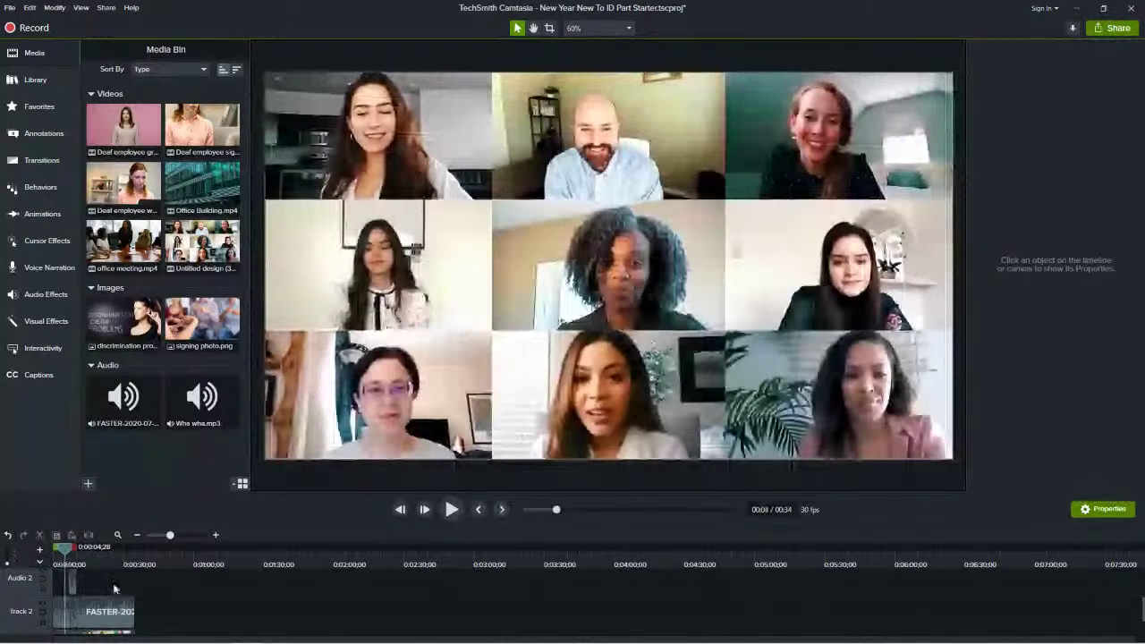
left_click_drag(135, 566, 61, 614)
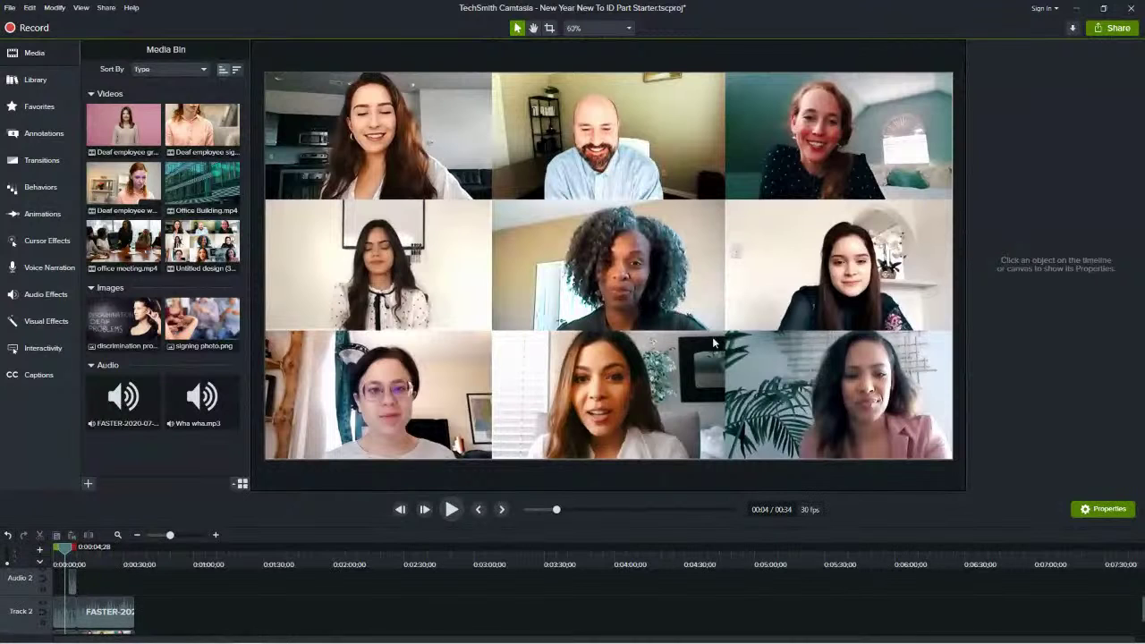
Scrub through the thought callouts at about 15, 23 and 34 seconds.
left_click_drag(65, 547, 90, 560)
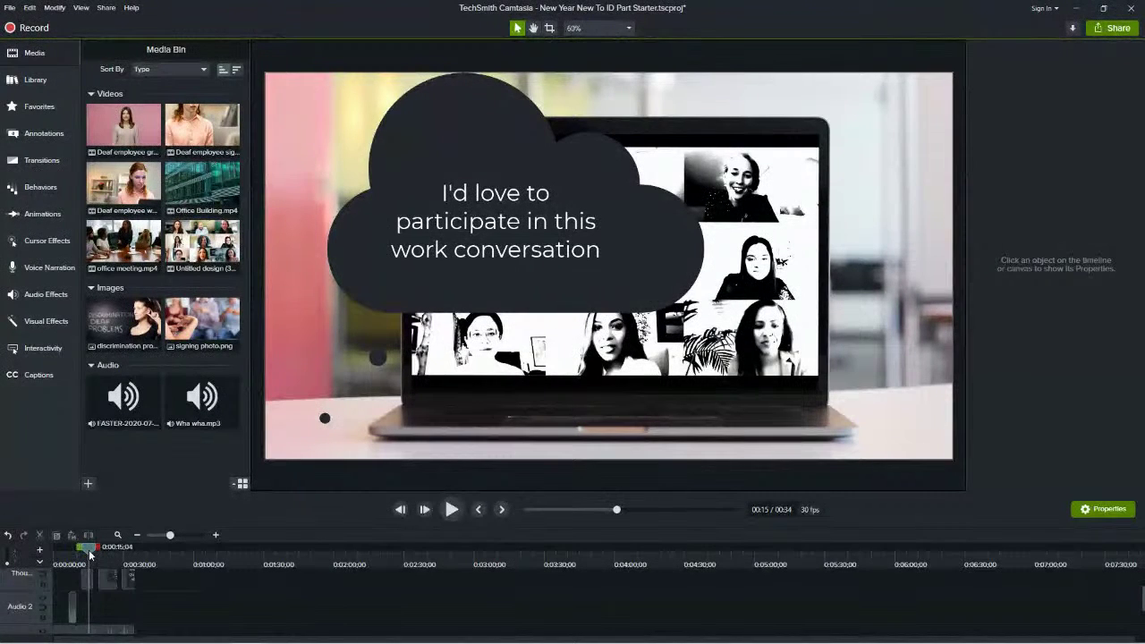
mouse_move(89, 552)
left_mouse_down()
mouse_move(77, 551)
mouse_move(107, 560)
left_mouse_up()
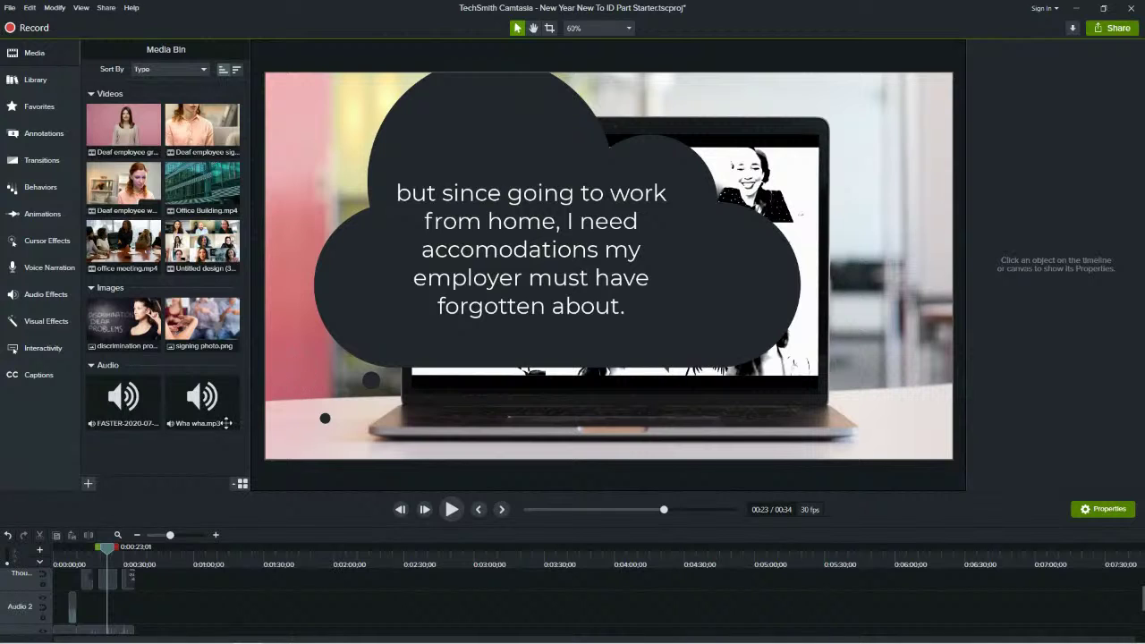
left_click_drag(109, 551, 132, 552)
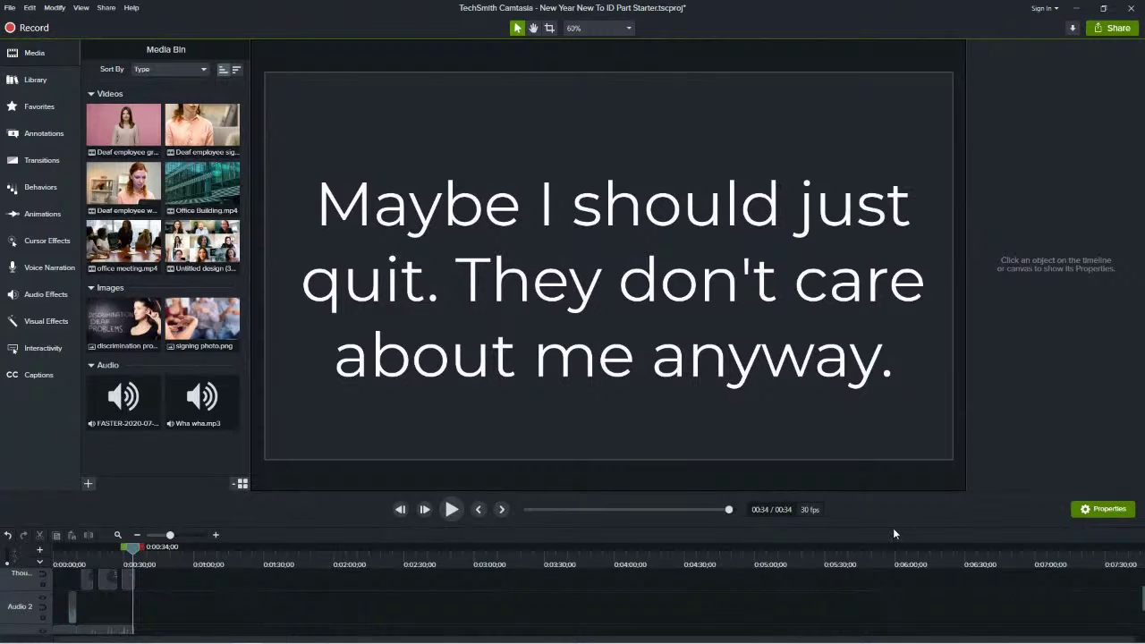
Enlarge the timeline scale and examine the tracks from about 23 seconds onward.
left_click_drag(171, 535, 196, 536)
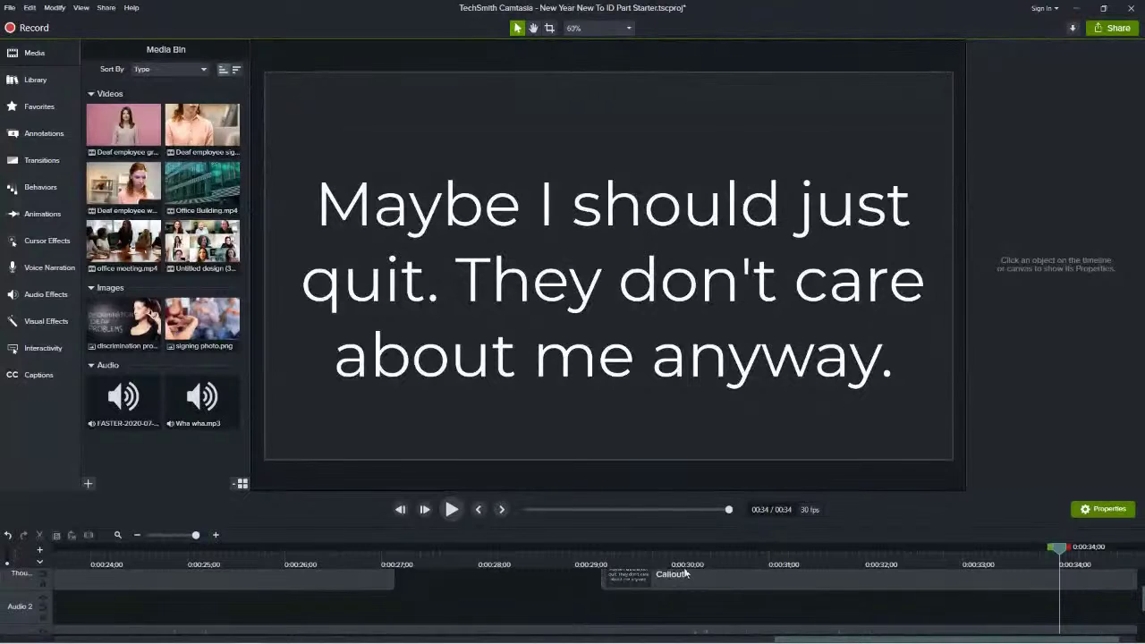
left_click_drag(82, 558, 55, 551)
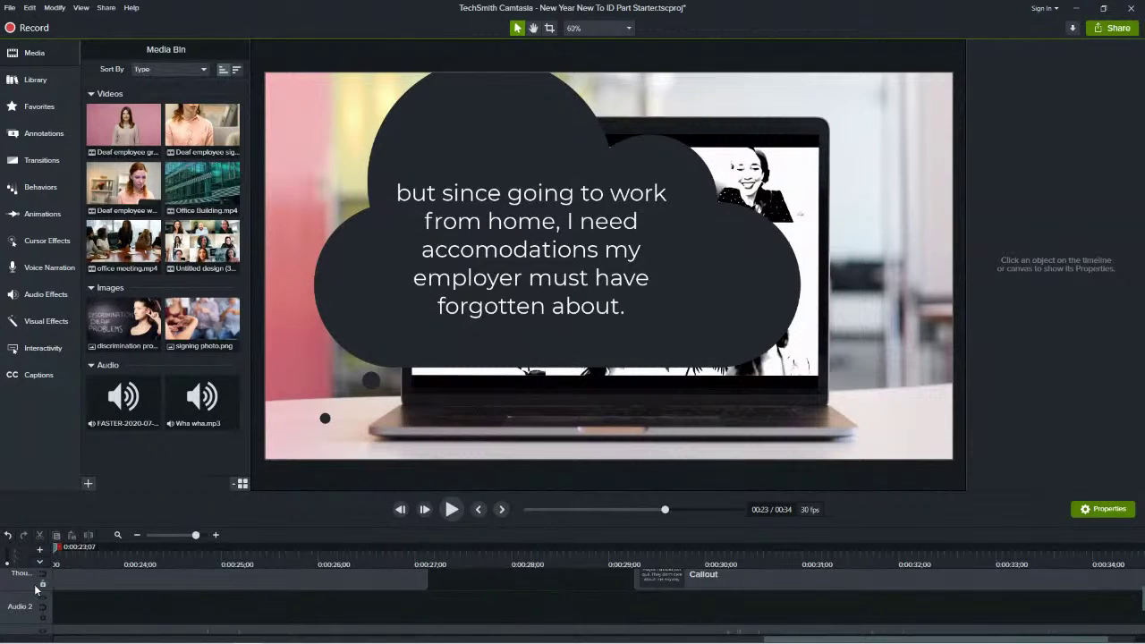
scroll(34, 595, "up", 3)
scroll(109, 596, "down", 2)
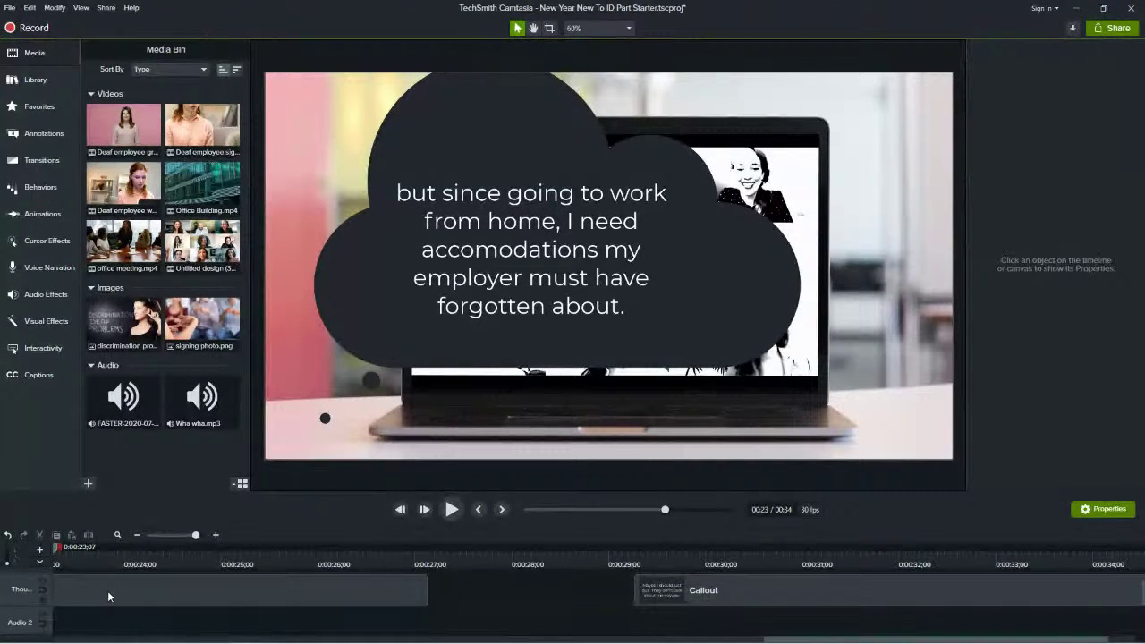
scroll(107, 590, "down", 3)
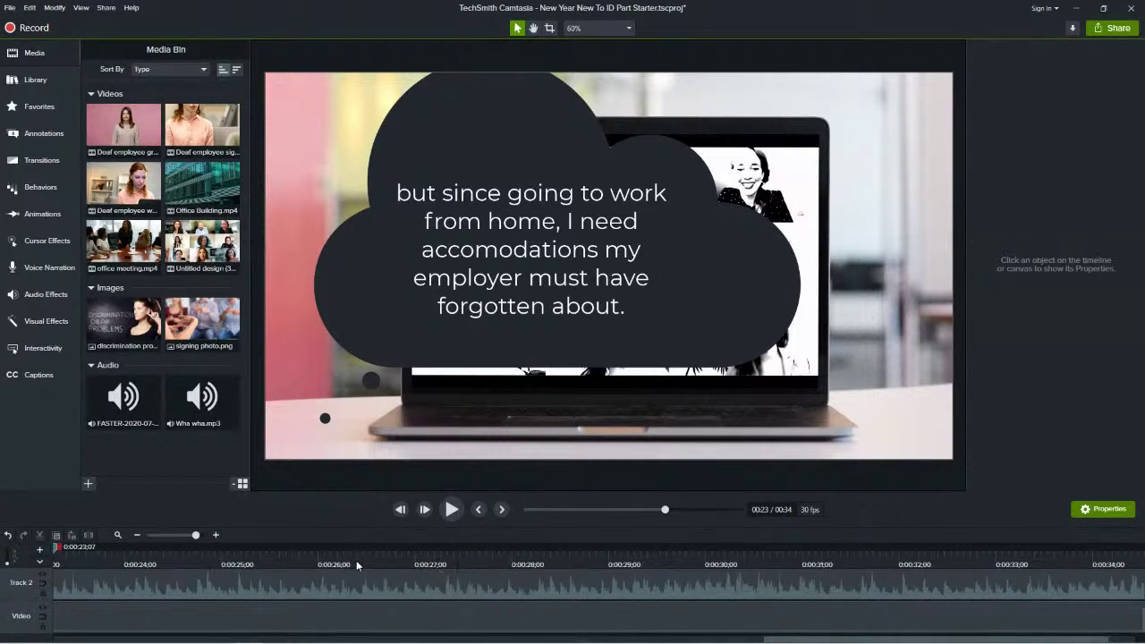
left_click_drag(87, 554, 105, 554)
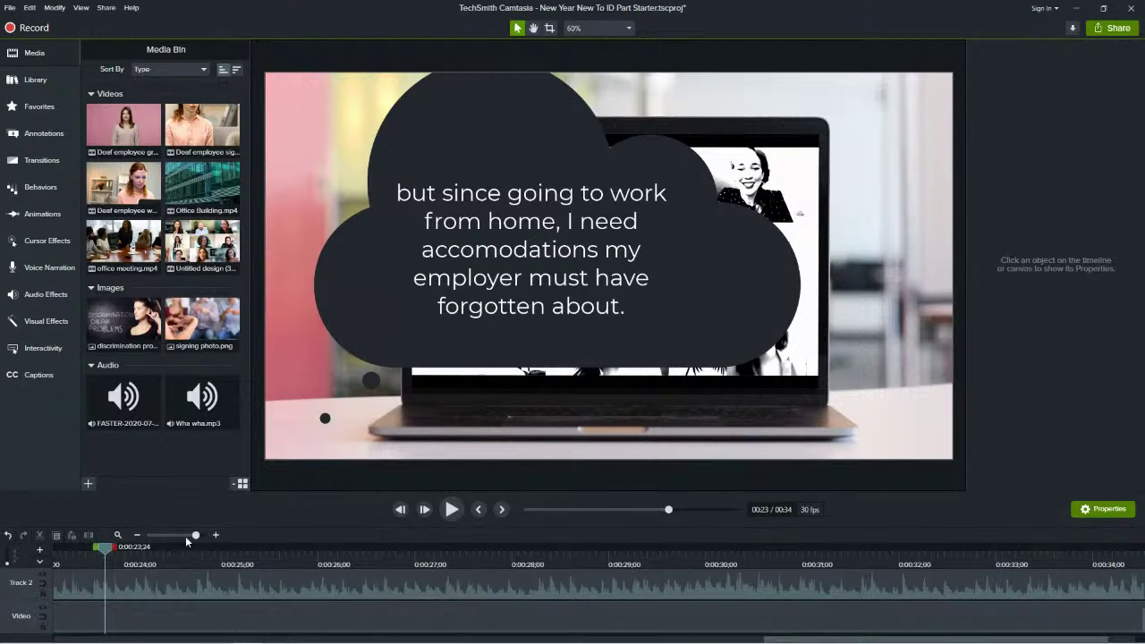
Reduce the timeline scale, return the playhead to the start, and delete all clips from every track.
left_click(185, 534)
mouse_move(167, 537)
left_mouse_down()
mouse_move(196, 539)
mouse_move(169, 536)
mouse_move(179, 537)
left_mouse_up()
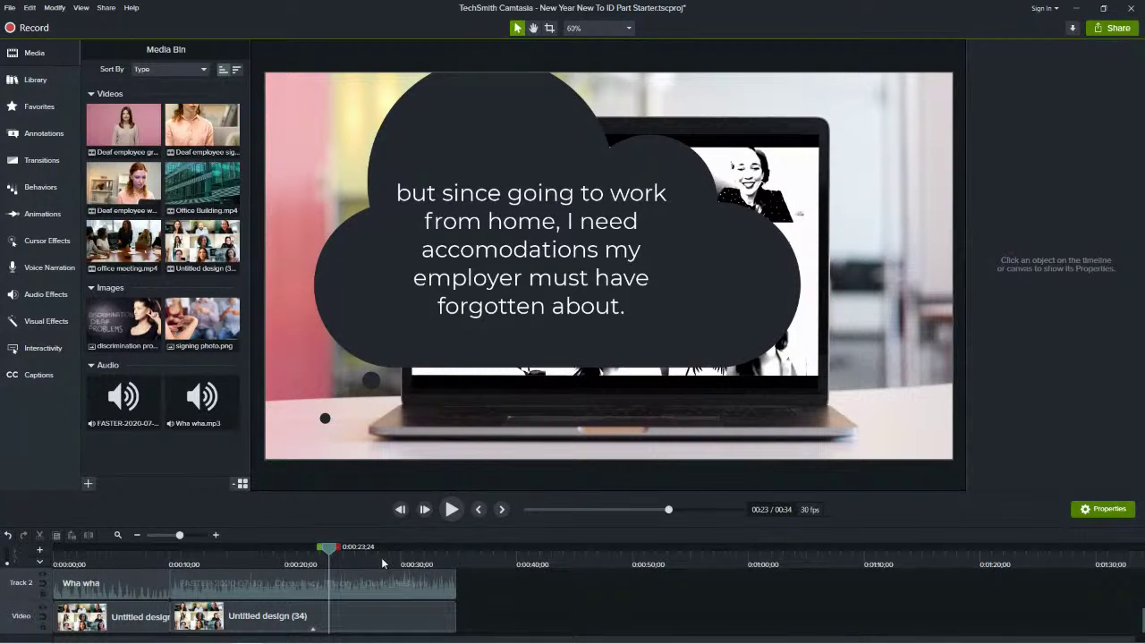
left_click_drag(327, 551, 44, 566)
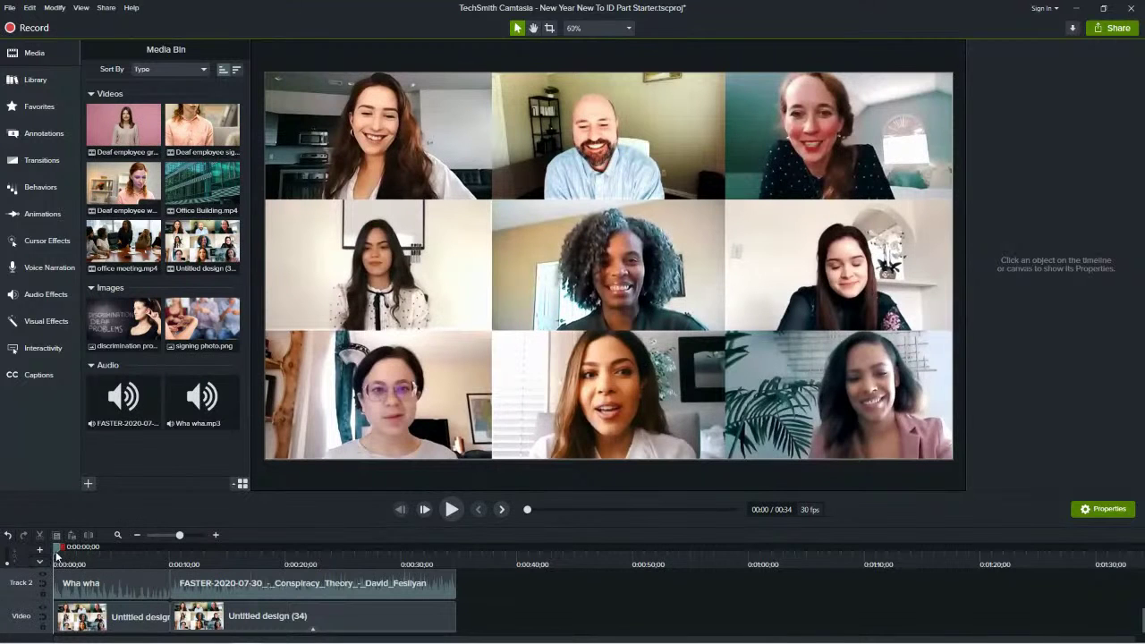
mouse_move(55, 549)
left_mouse_down()
mouse_move(84, 559)
mouse_move(38, 554)
left_mouse_up()
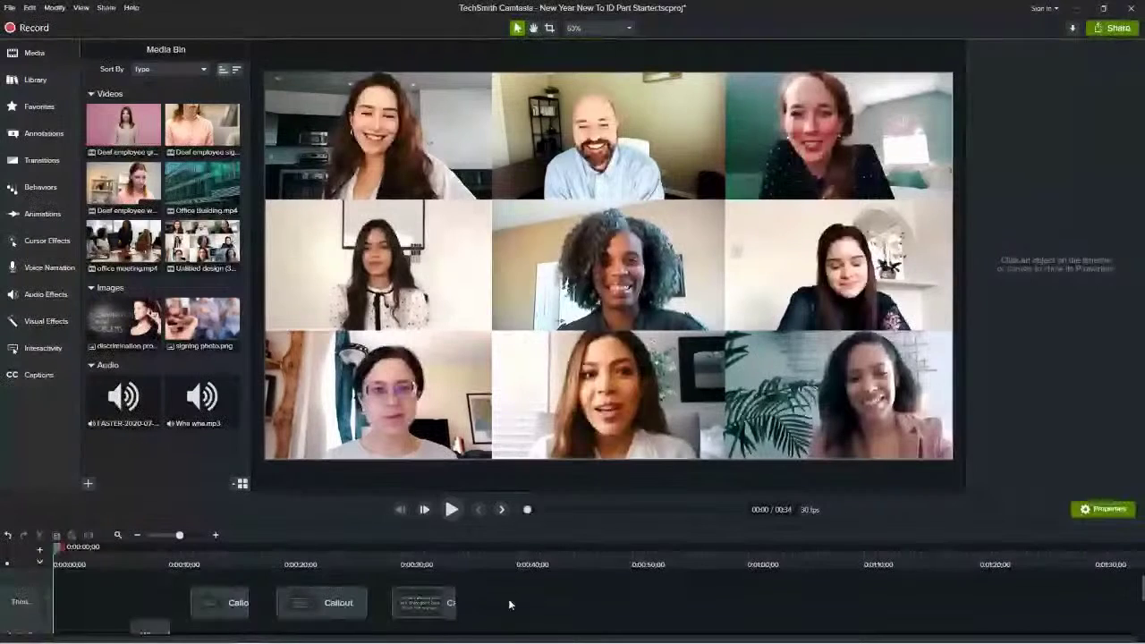
scroll(86, 602, "up", 2)
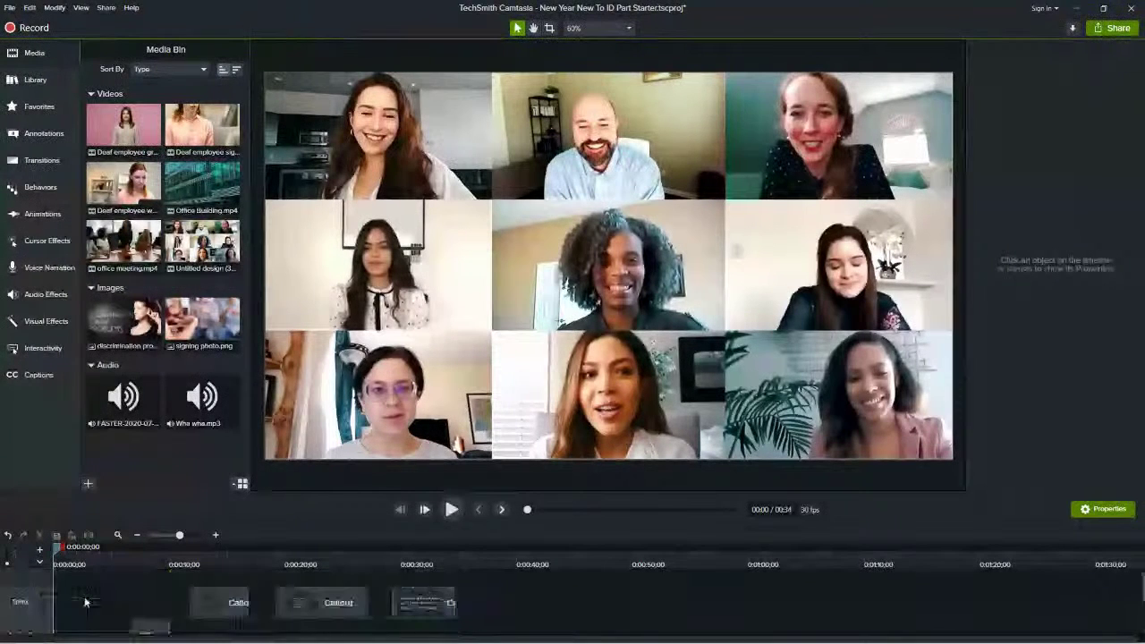
left_click_drag(86, 601, 511, 631)
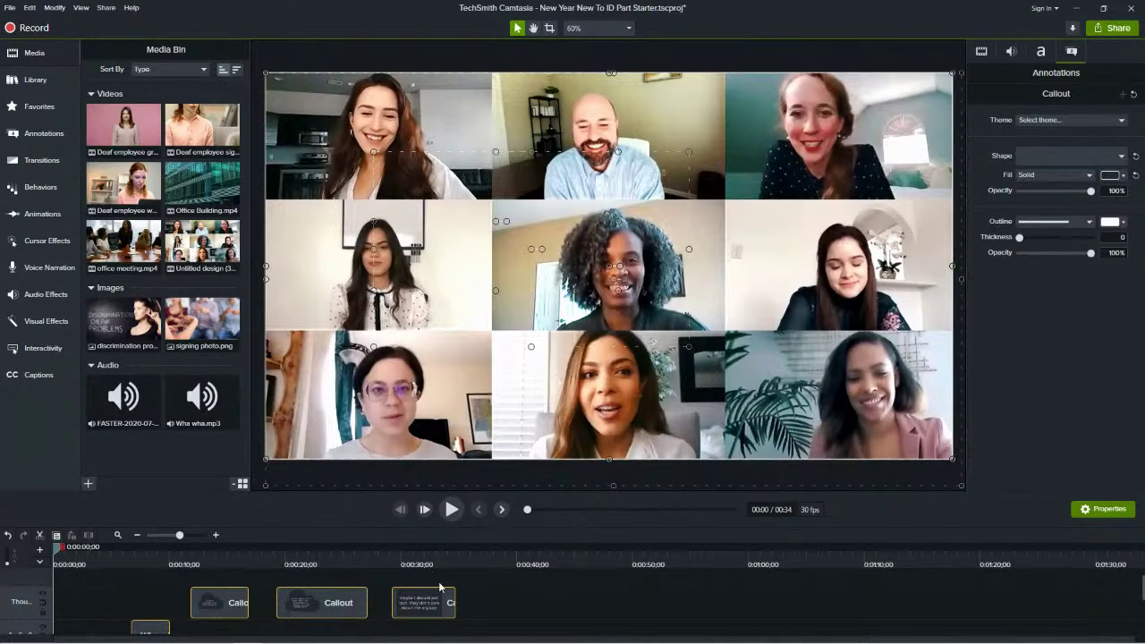
scroll(487, 606, "down", 2)
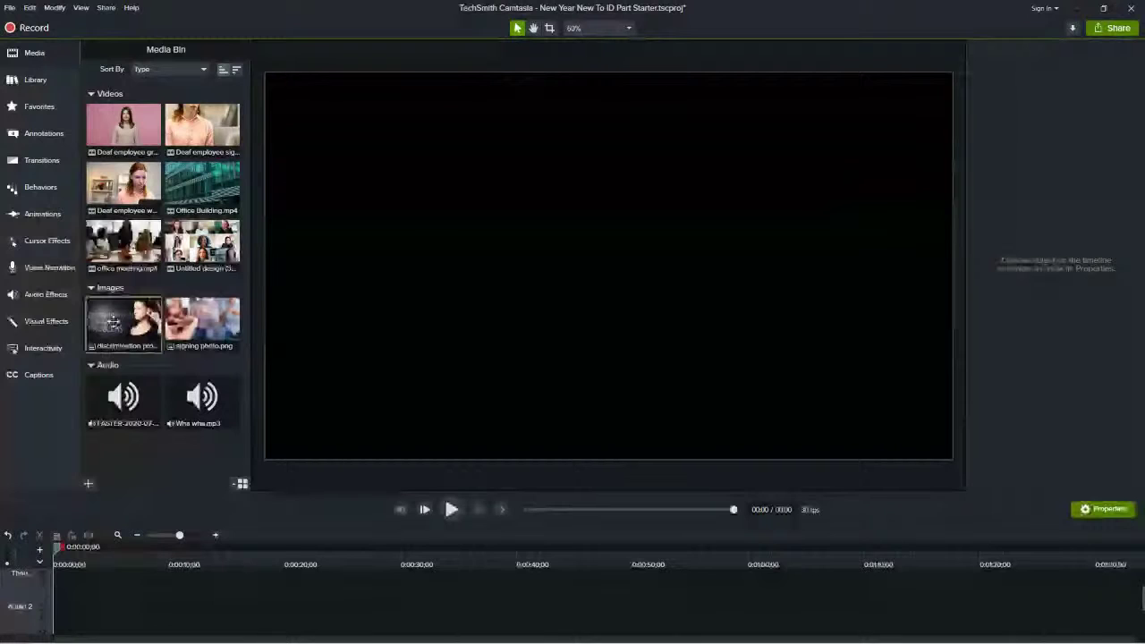
Place the Untitled design (34) video at the start of the Video track and preview its first seconds.
left_click_drag(201, 246, 129, 574)
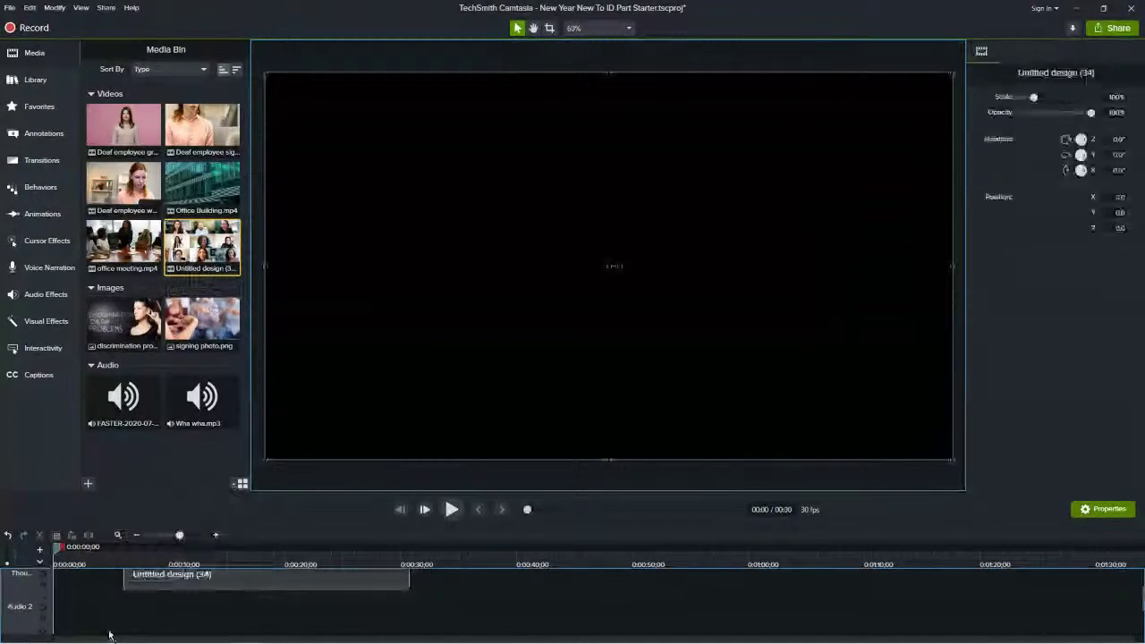
left_click_drag(107, 626, 52, 621)
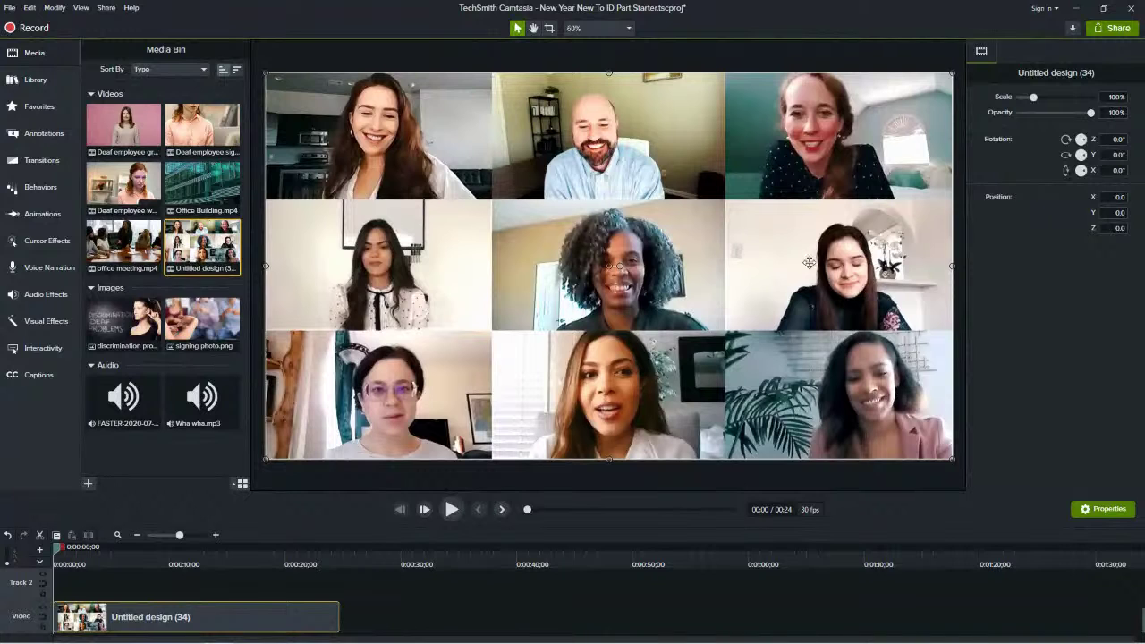
left_click(453, 513)
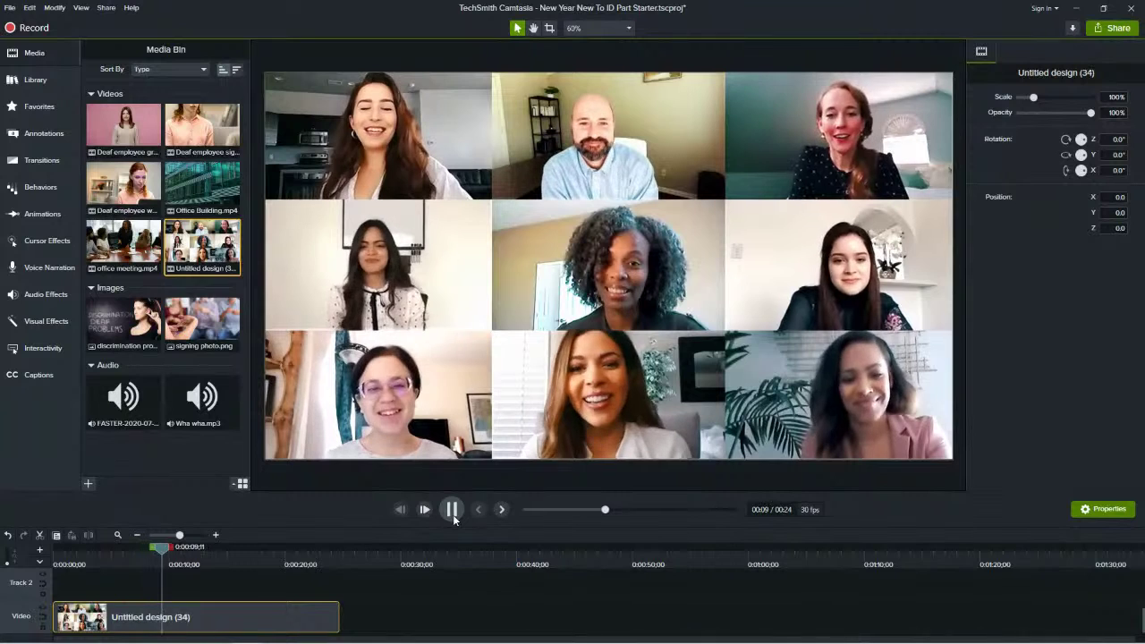
left_click(453, 515)
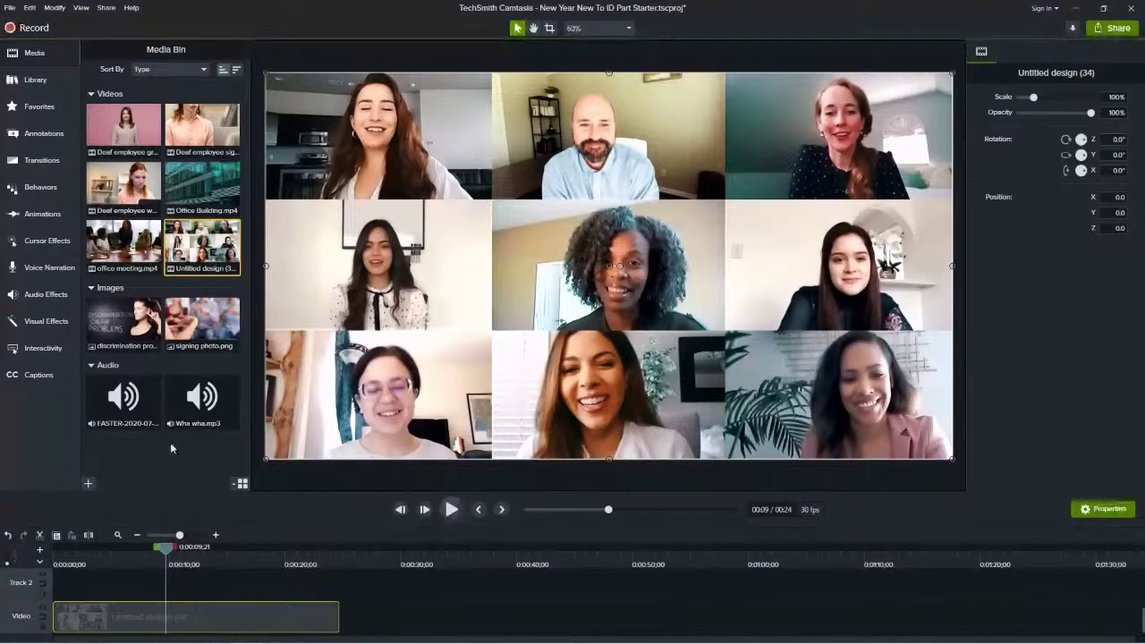
Place Wha wha.mp3 at the start of Track 2 and play it together with the video.
left_click_drag(196, 401, 46, 590)
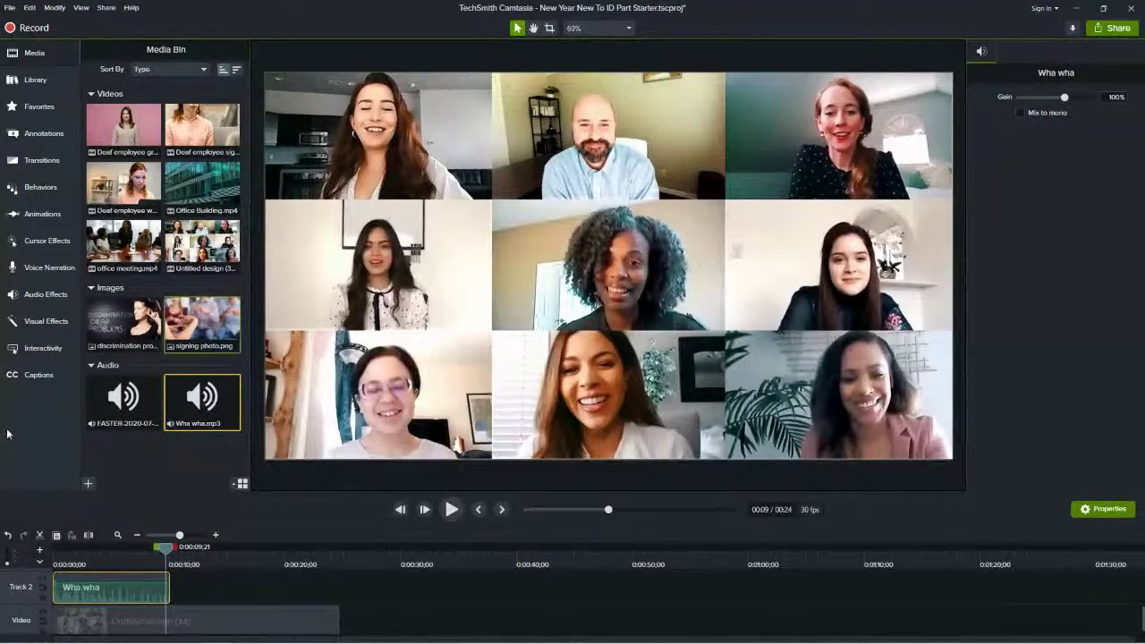
left_click_drag(166, 548, 55, 548)
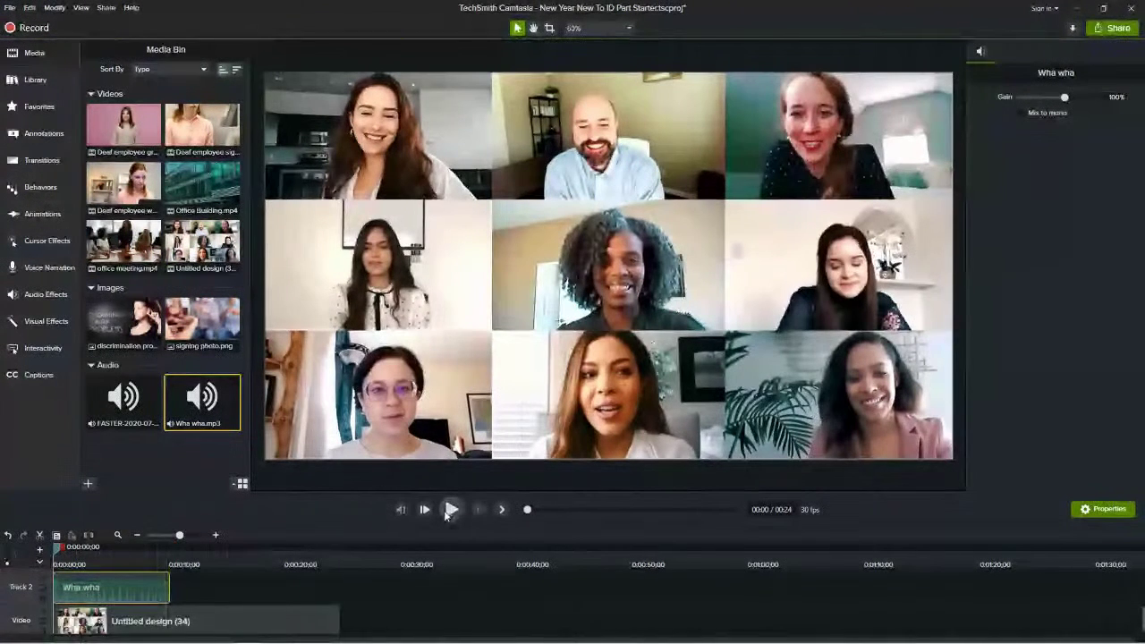
left_click(448, 511)
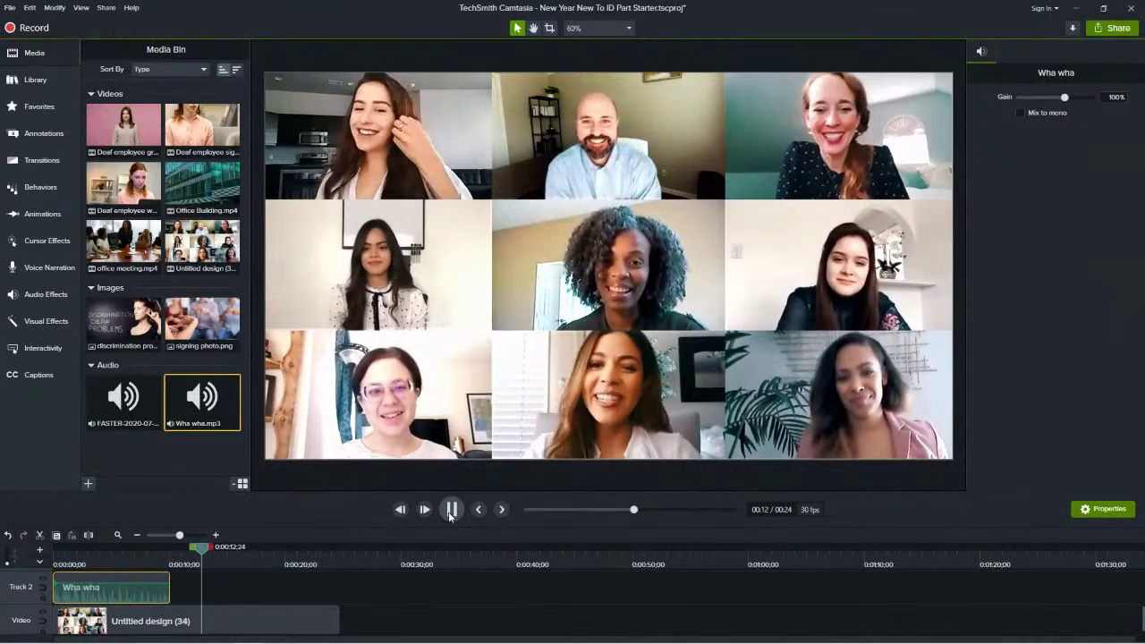
left_click(451, 510)
At about 10 seconds, add a plain text callout reading "Credit Canva" over the lower-right part of the video frame.
left_click(179, 555)
left_click_drag(179, 554, 167, 557)
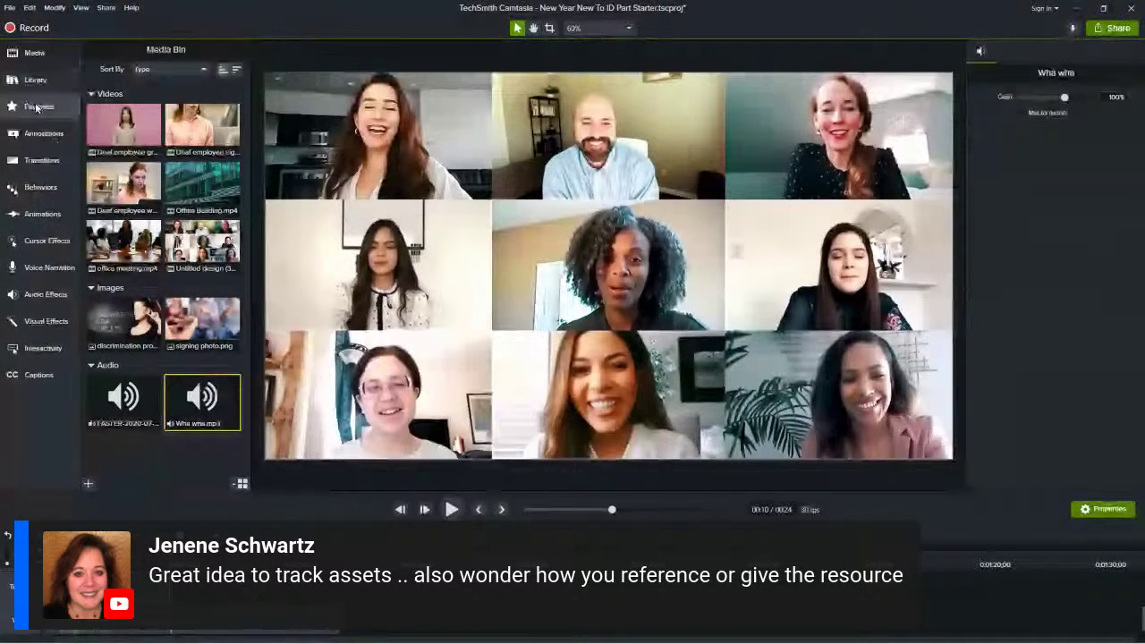
left_click(34, 137)
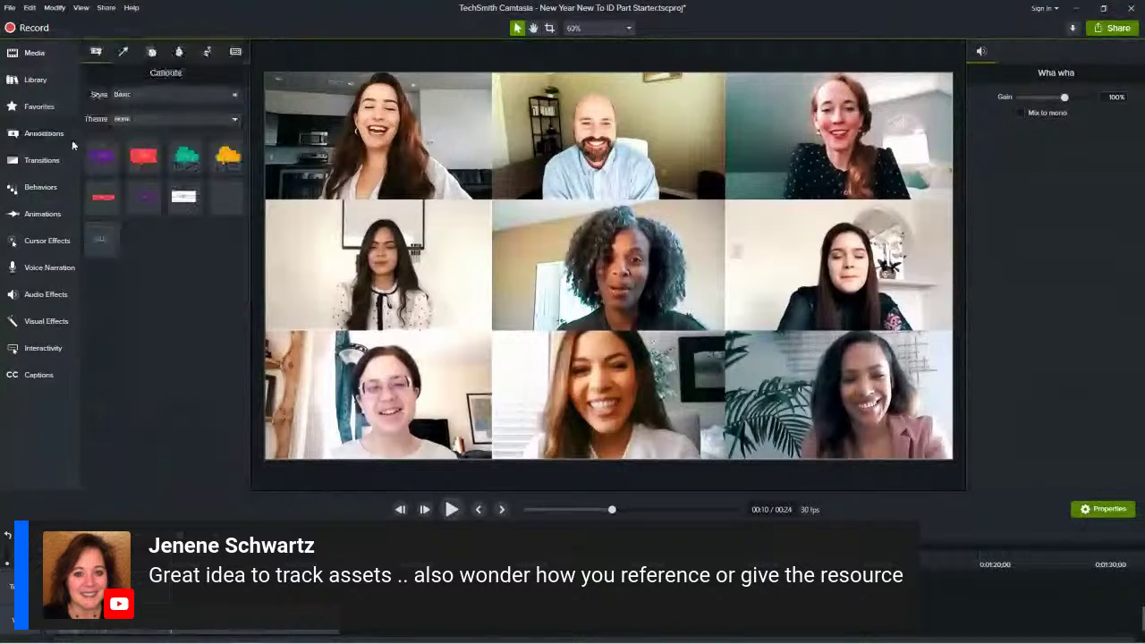
left_click_drag(222, 198, 802, 451)
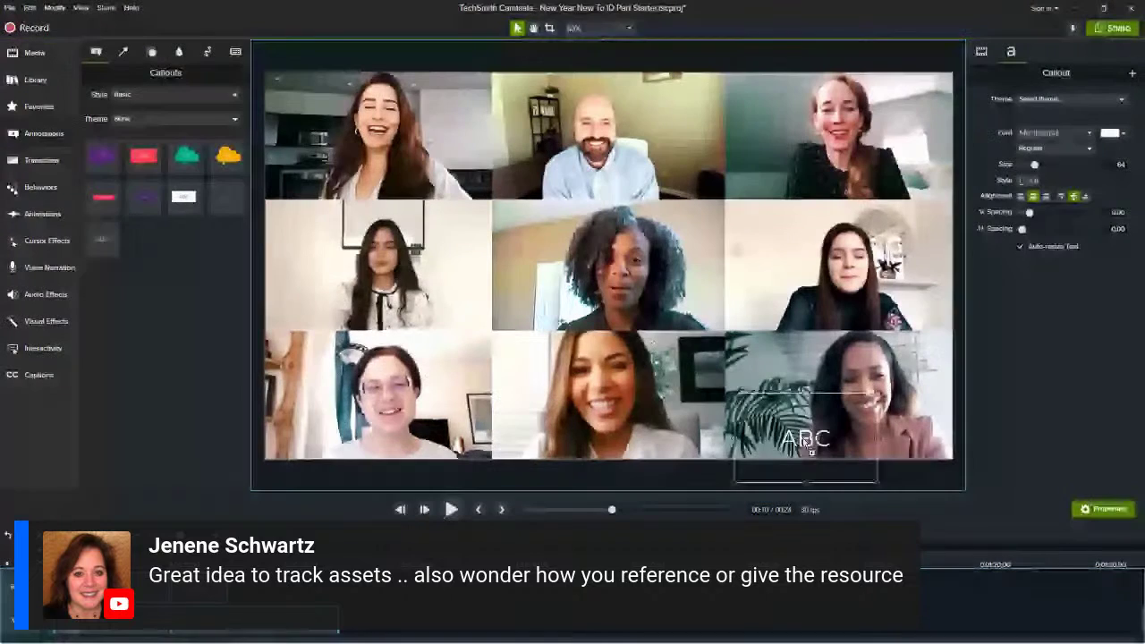
double_click(802, 443)
type("Credit Canva")
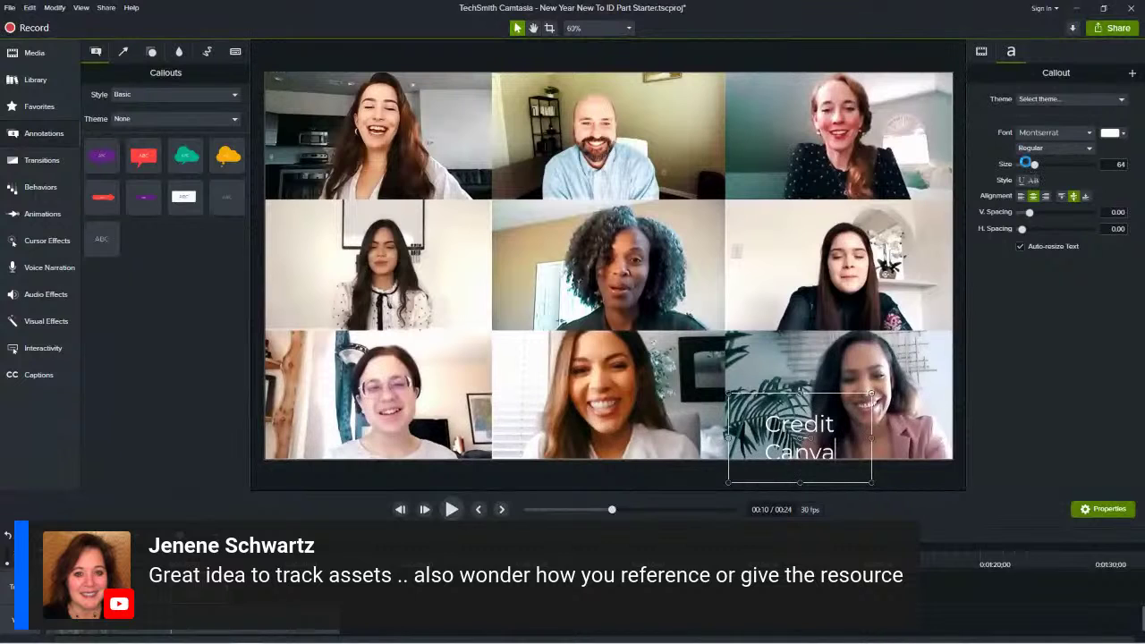
left_click(827, 422)
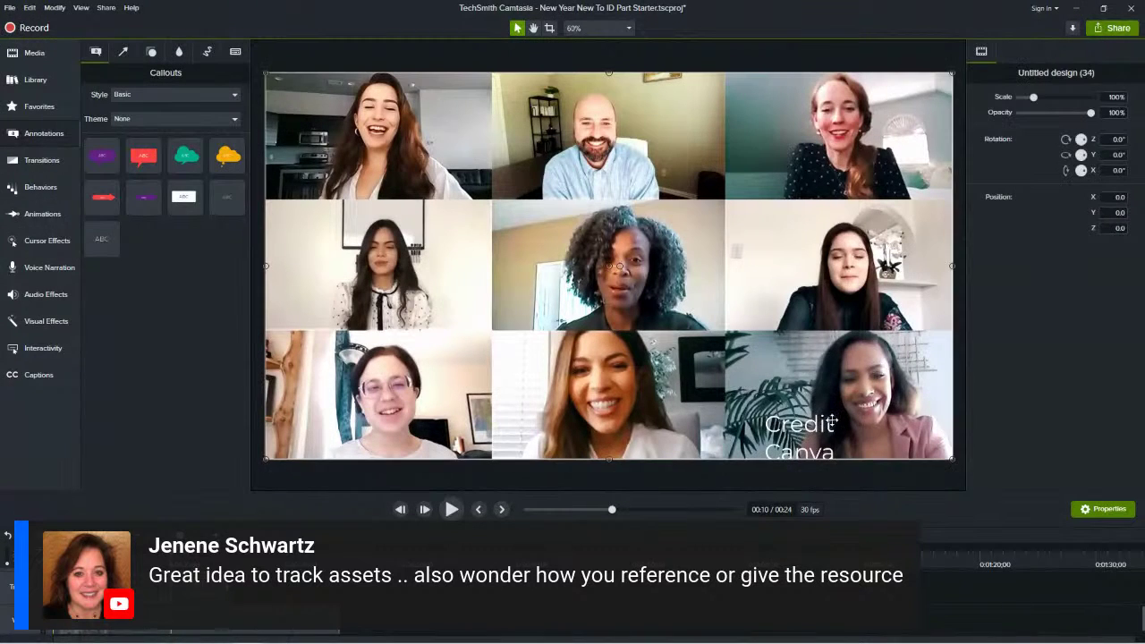
Set the font size of the "Credit Canva" callout to 24.
left_click(820, 427)
double_click(1116, 165)
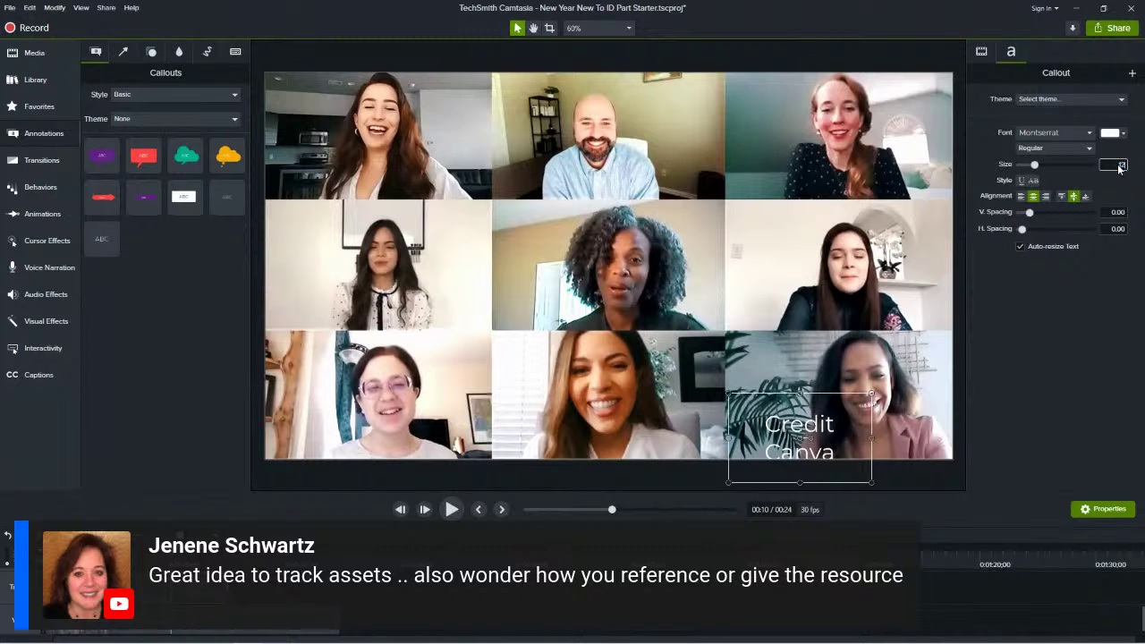
type("12")
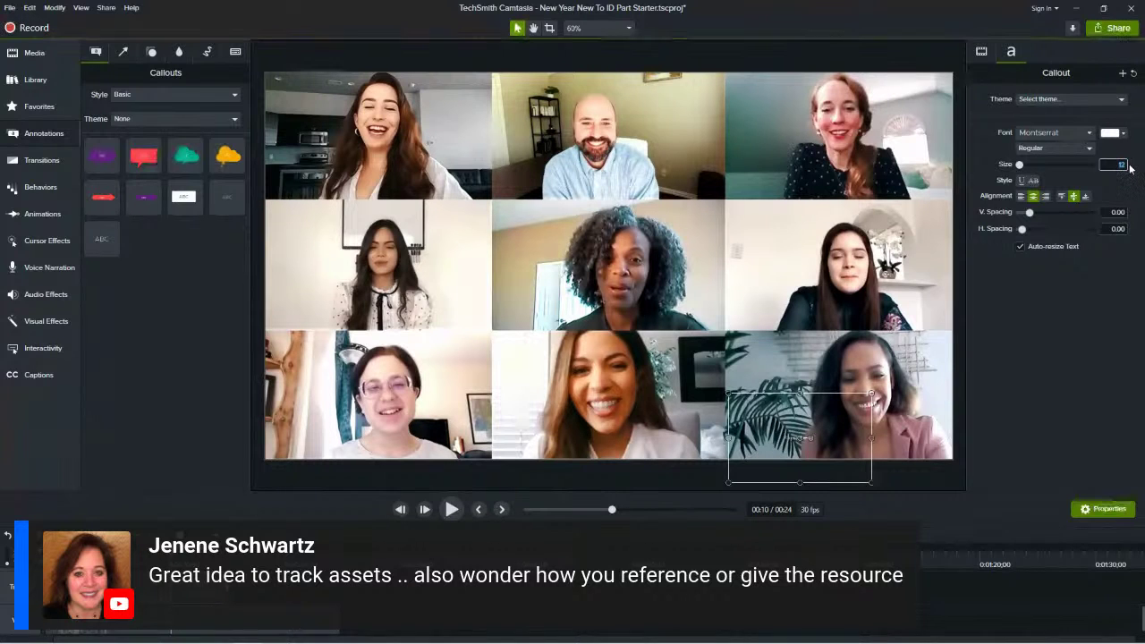
key("BackSpace")
type("5")
key("BackSpace")
key("BackSpace")
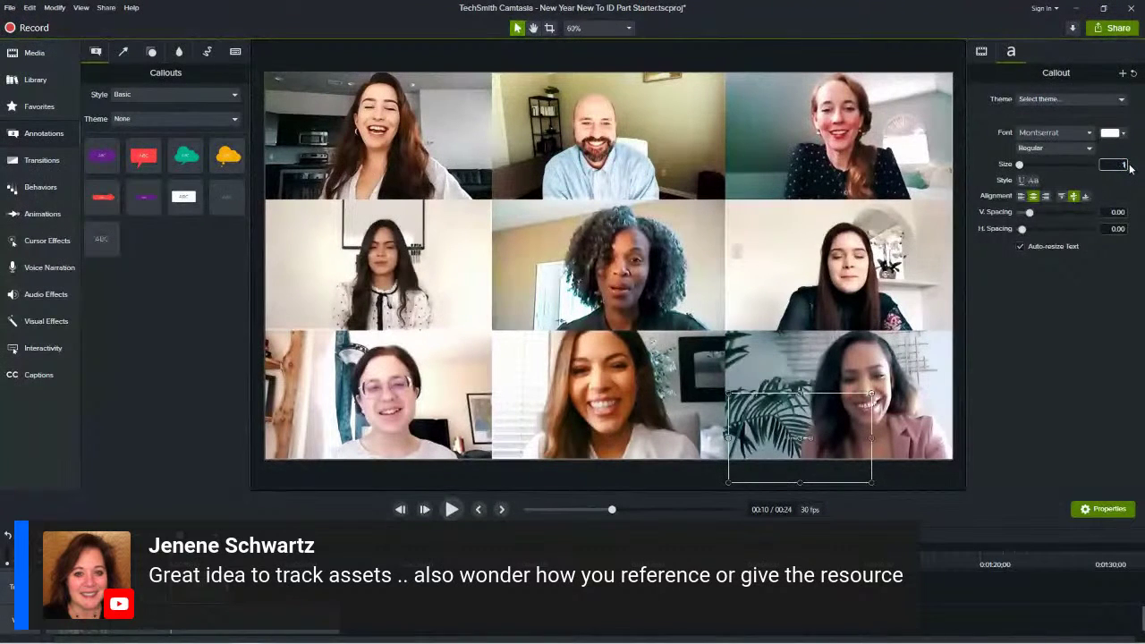
type("24")
left_click_drag(756, 395, 776, 398)
key("ctrl+z")
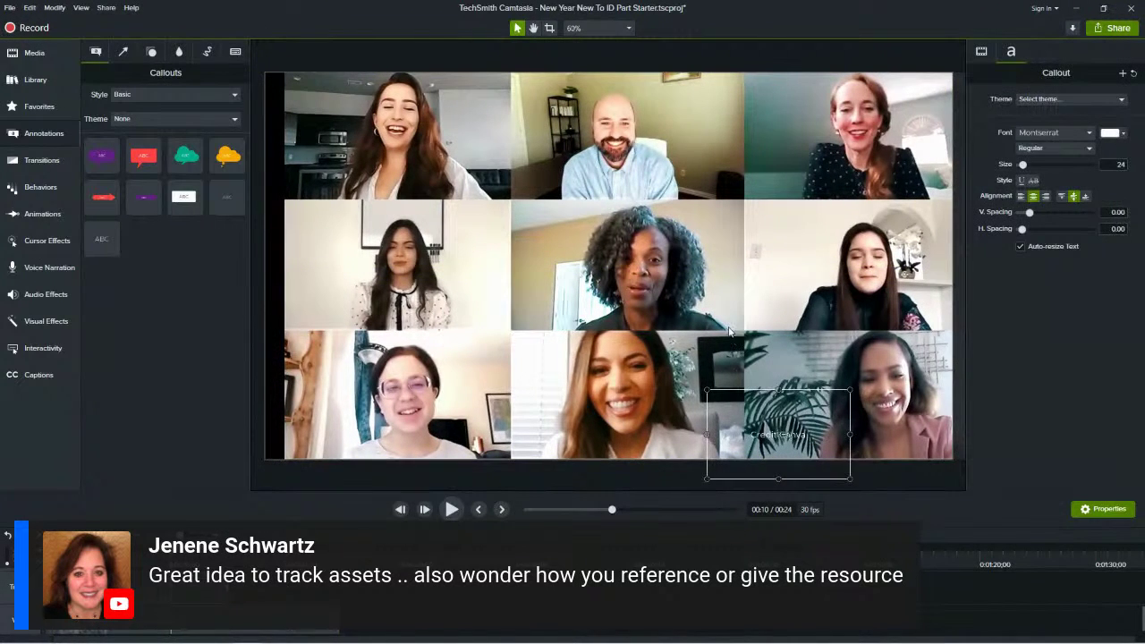
key("ctrl+z")
key("ctrl+z")
Move the "Credit Canva" callout into the lower-right corner of the video frame.
left_click(781, 431)
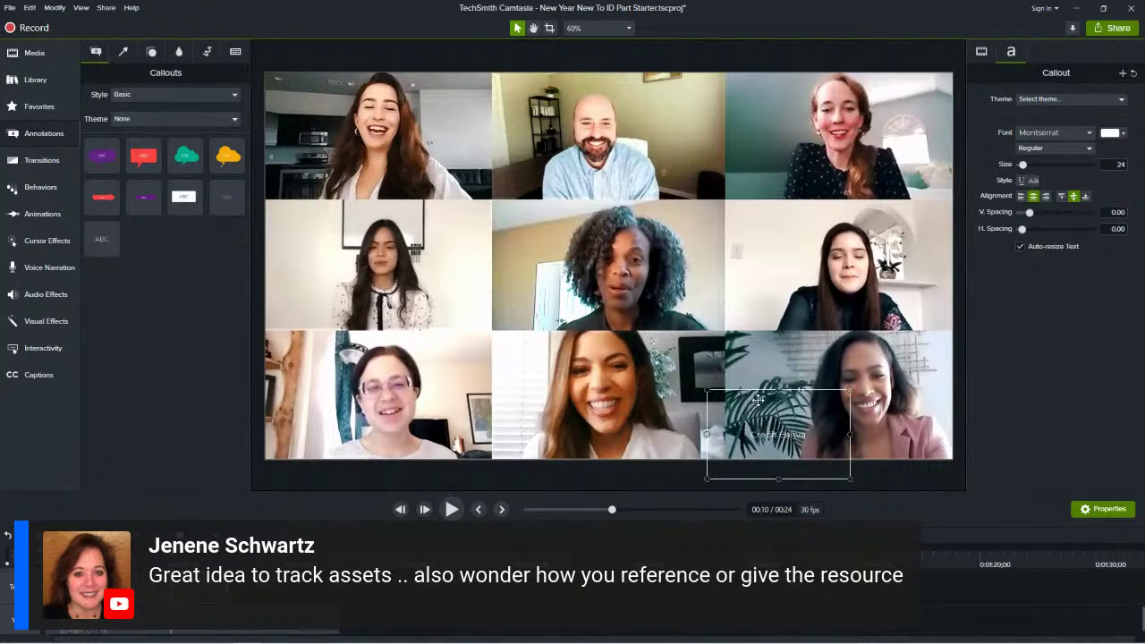
left_click_drag(767, 434, 910, 450)
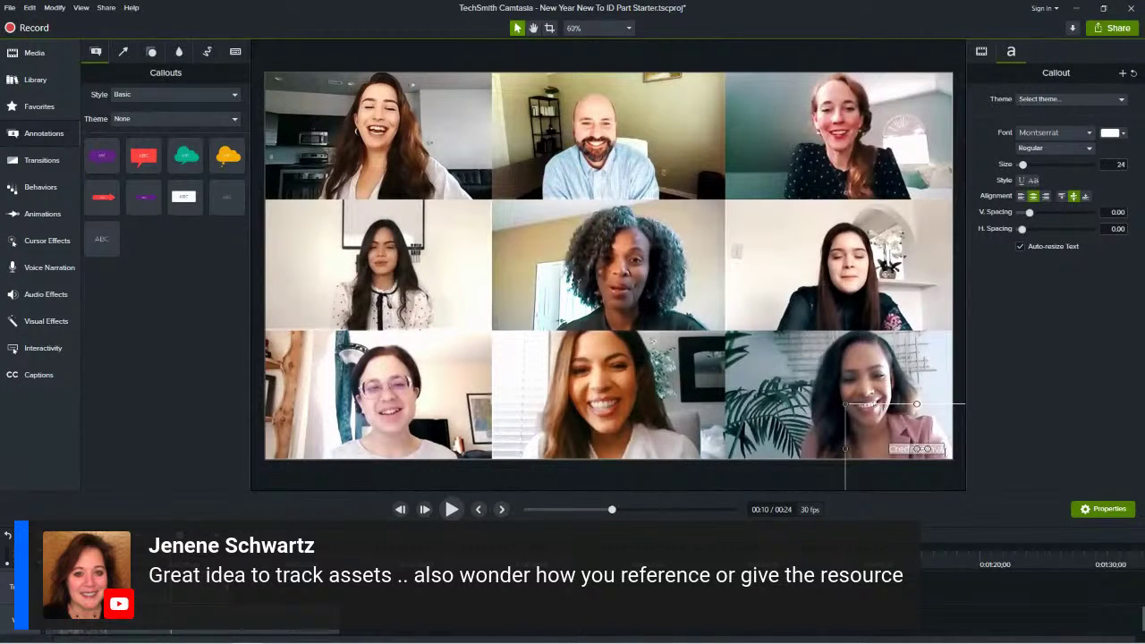
Change the credit callout's text color to the dark default swatch.
left_click(1111, 134)
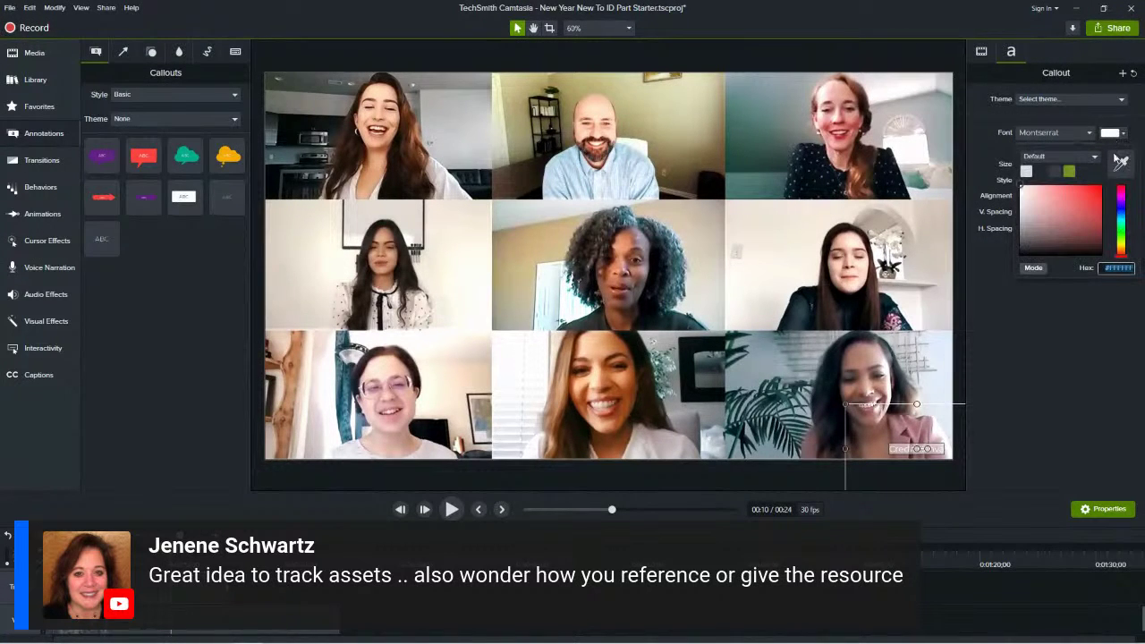
left_click(1041, 173)
left_click(920, 358)
left_click(882, 376)
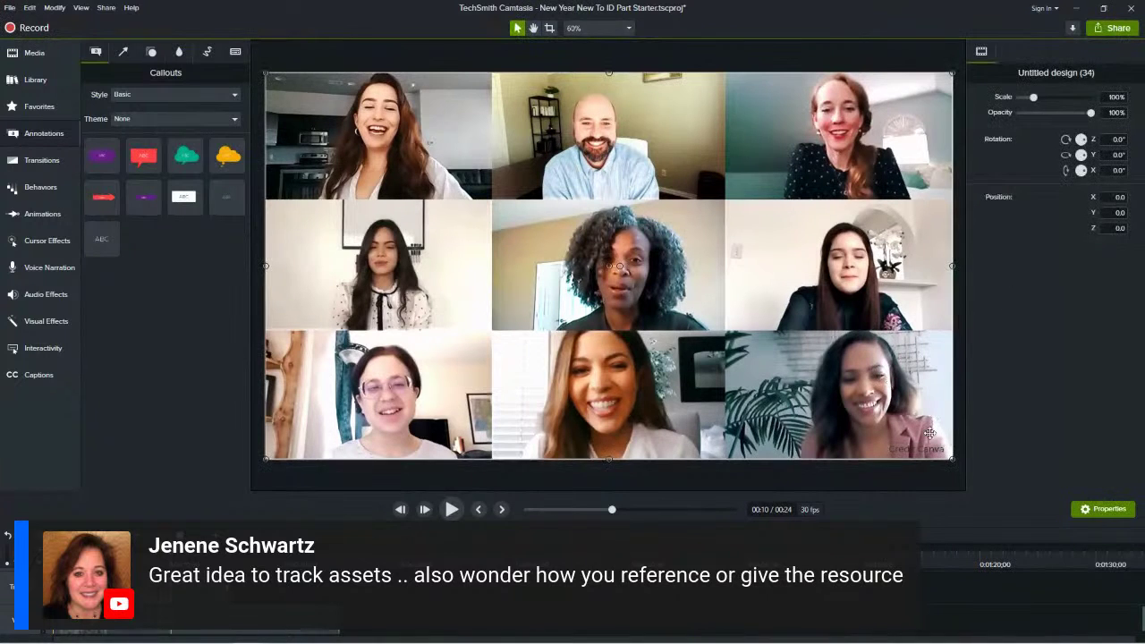
left_click(920, 449)
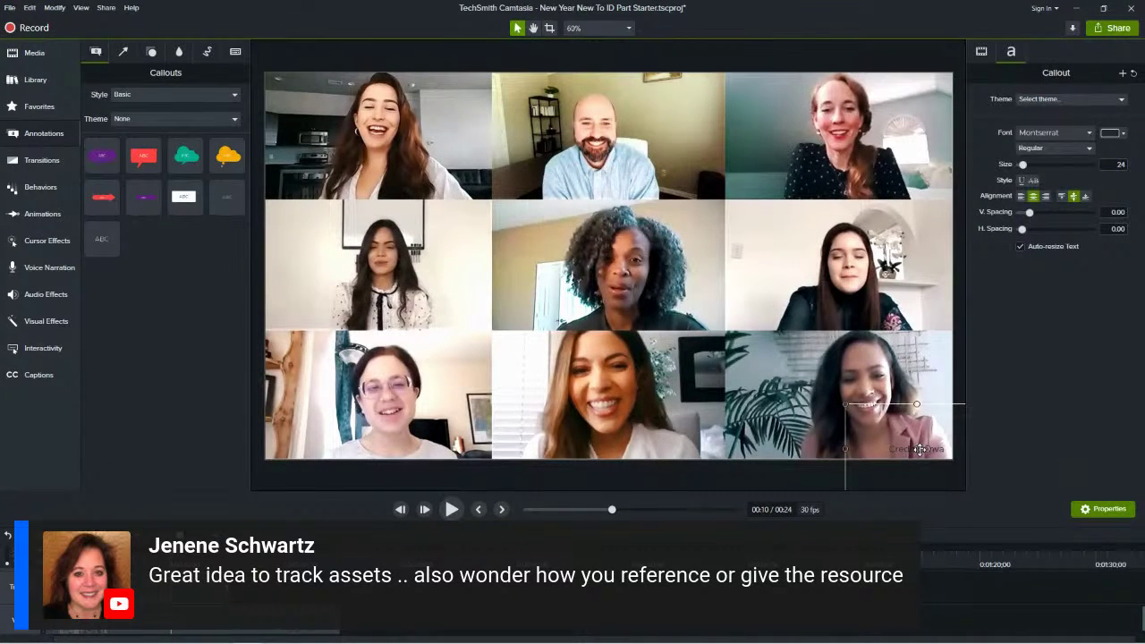
Recolor the credit callout's text to a light purple-blue shade.
left_click(1123, 137)
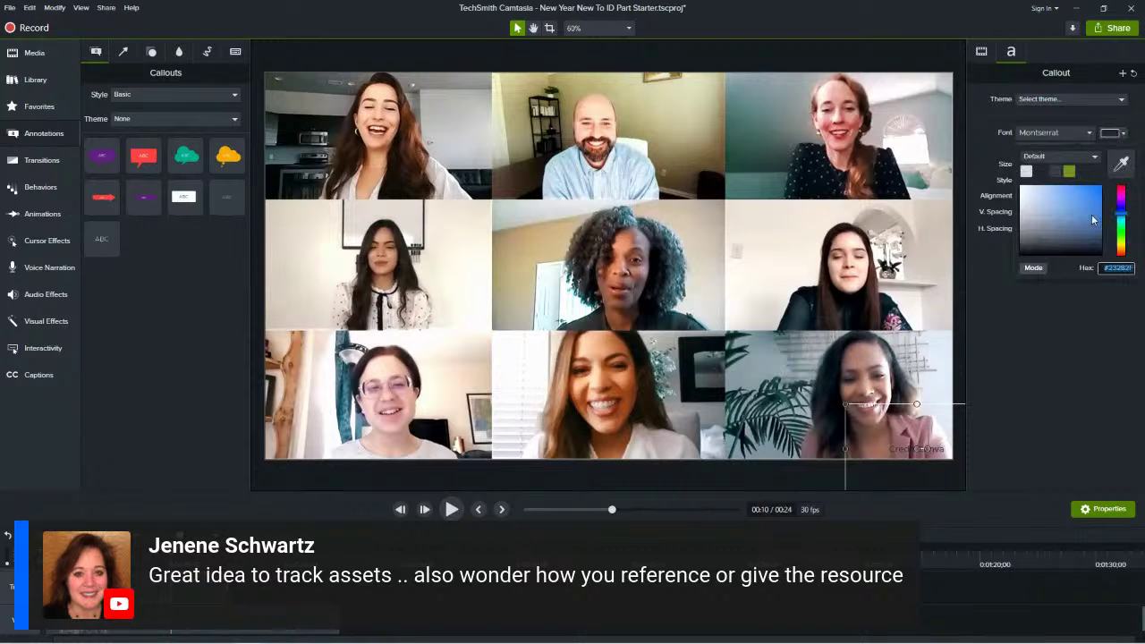
left_click(1077, 218)
left_click(1084, 188)
left_click(1084, 185)
left_click_drag(1123, 214, 1122, 205)
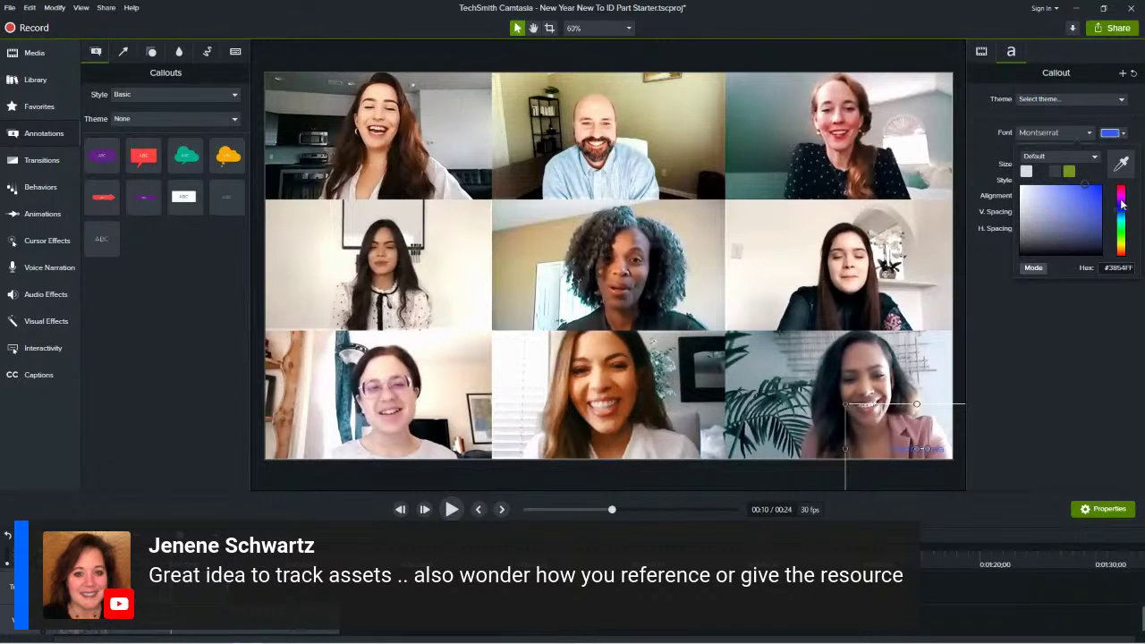
left_click(1076, 210)
left_click(1076, 198)
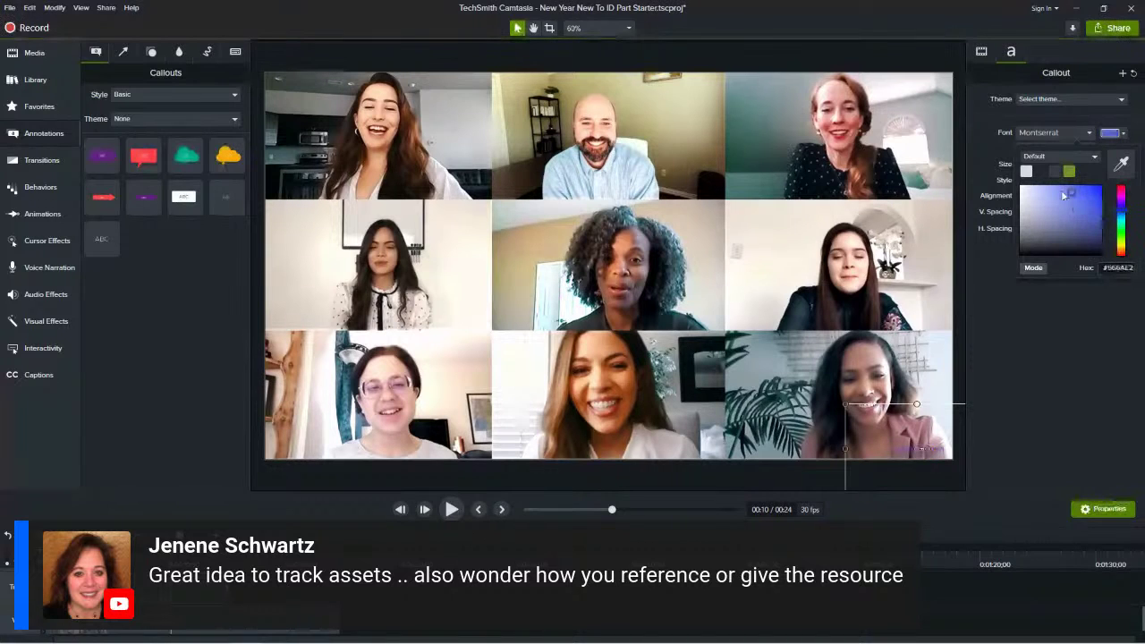
left_click(1053, 365)
left_click(870, 436)
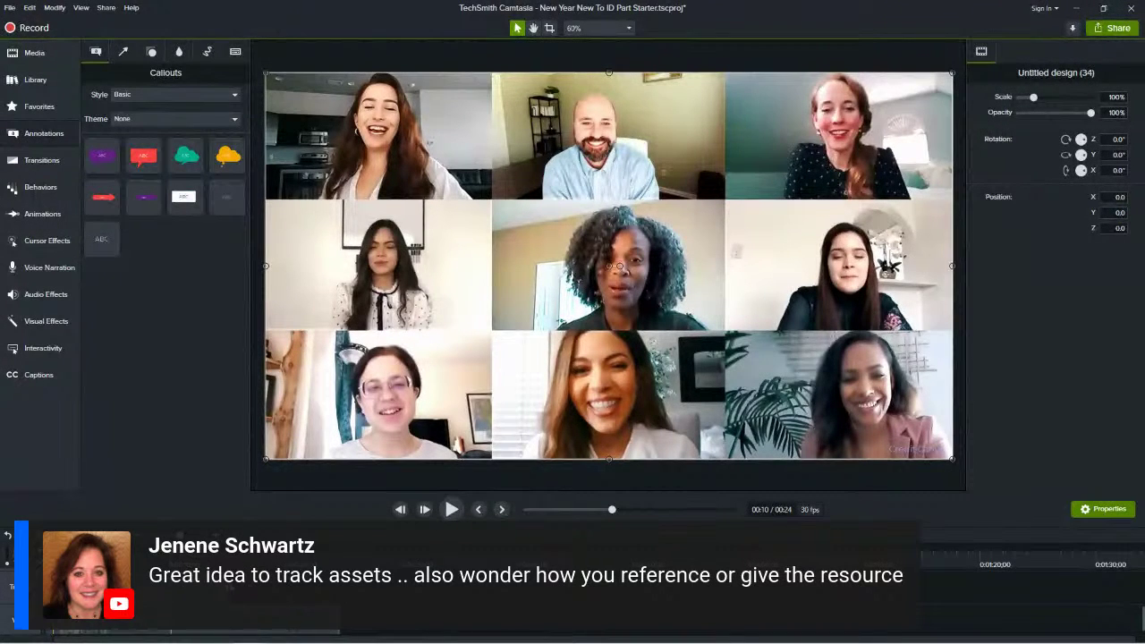
Move the credit callout clip to the start of the timeline and extend it to the full length of the meeting video.
left_click(880, 429)
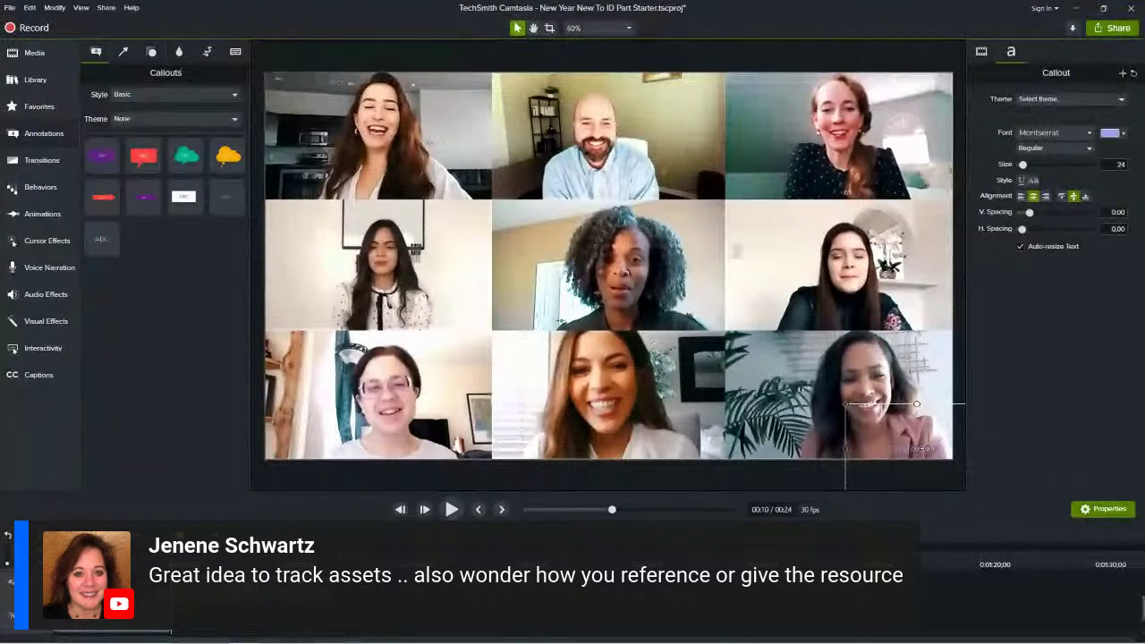
left_click_drag(150, 595, 127, 617)
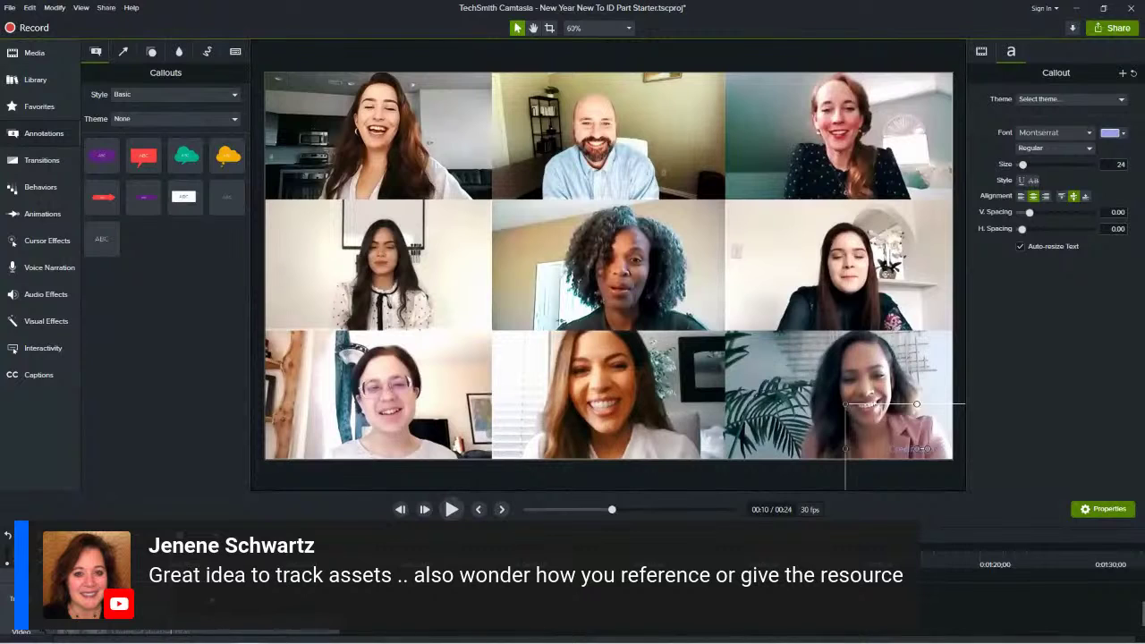
left_click_drag(127, 617, 355, 617)
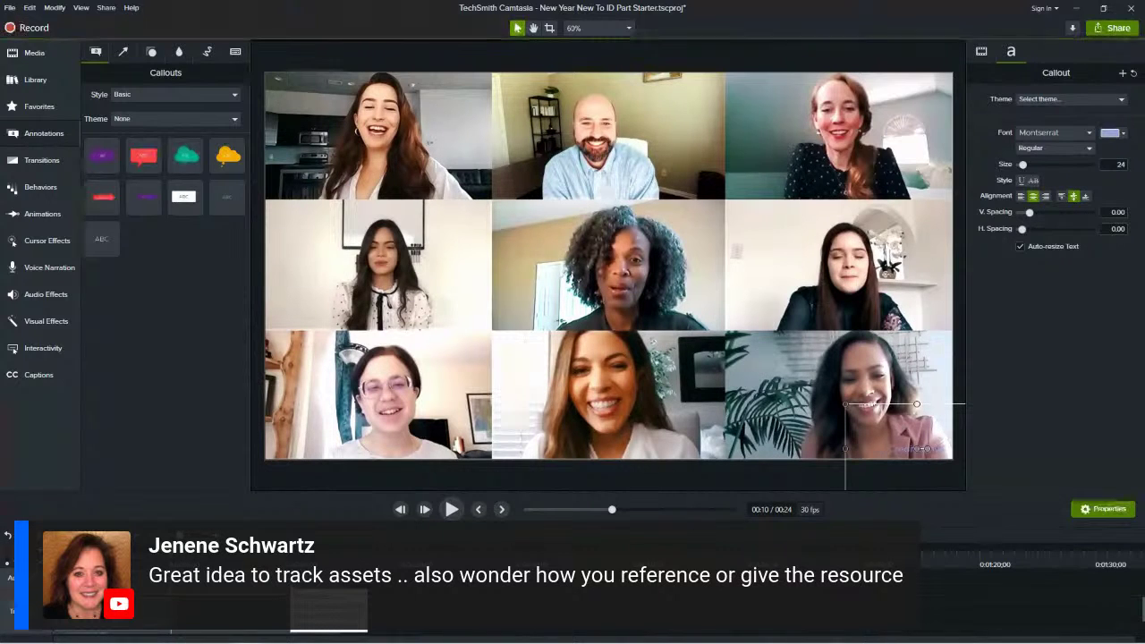
Select the Untitled design (34) video together with the credit text clip and group them.
left_click(185, 633)
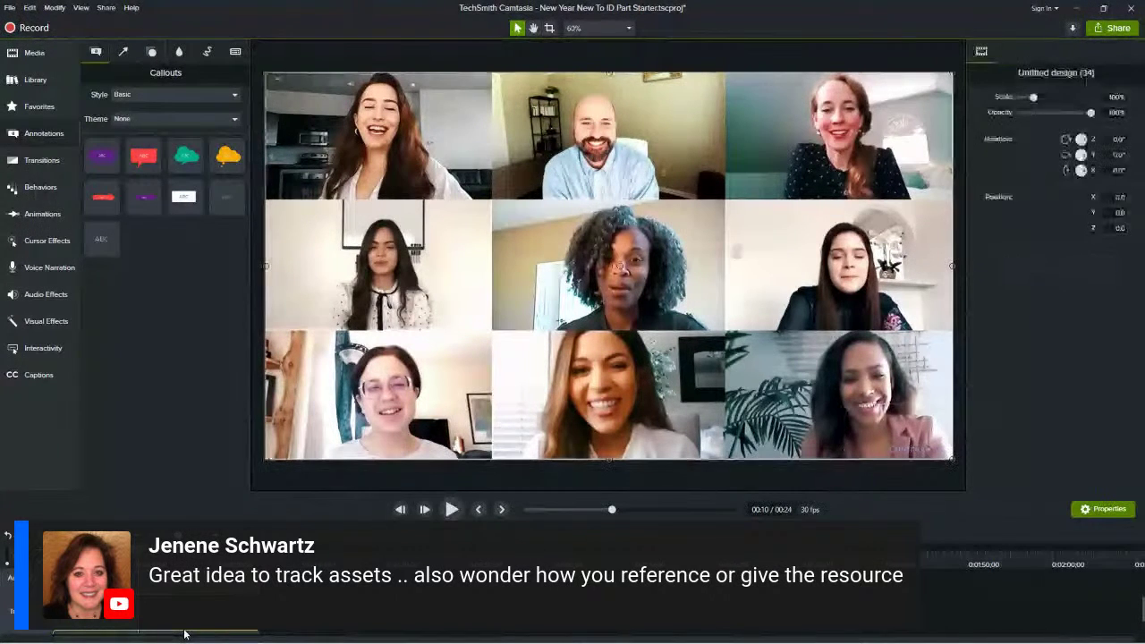
left_click(186, 637)
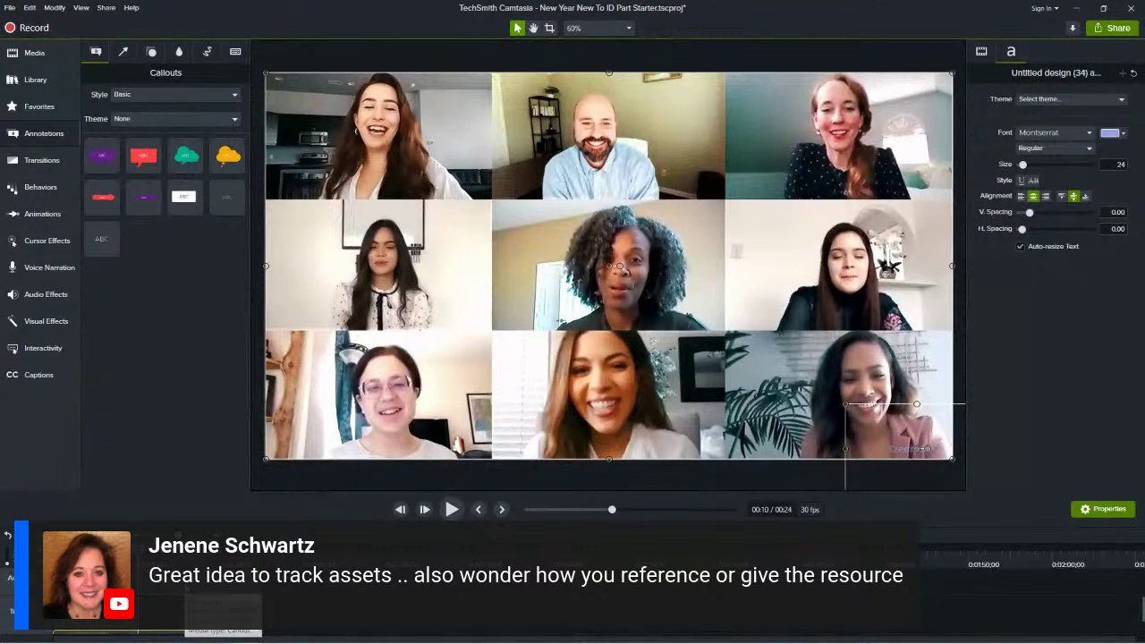
right_click(187, 631)
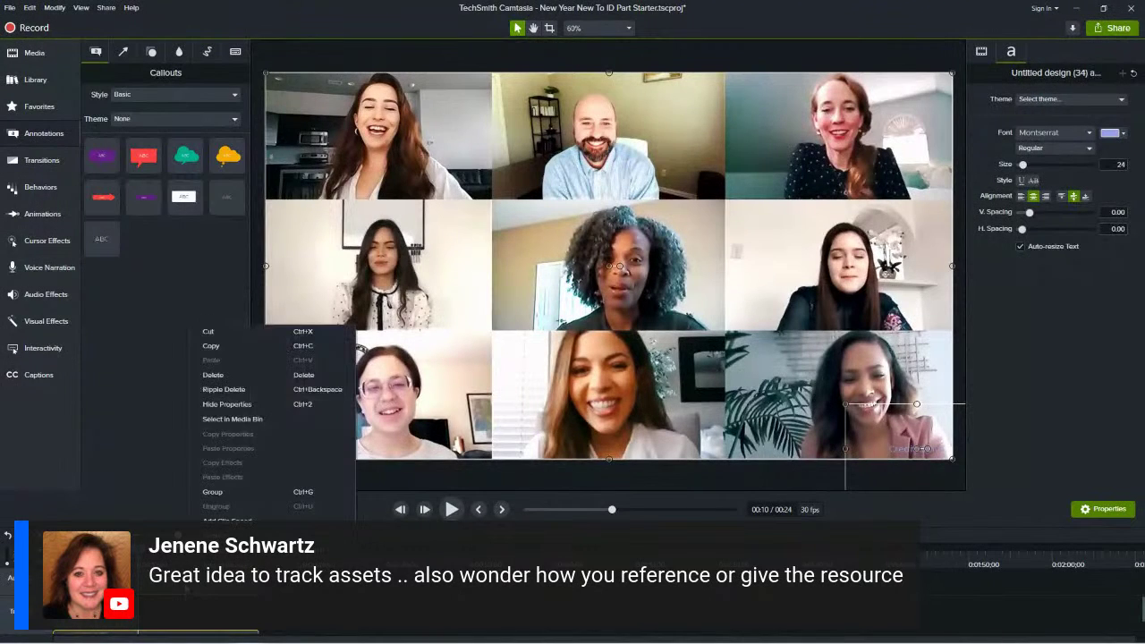
left_click(228, 488)
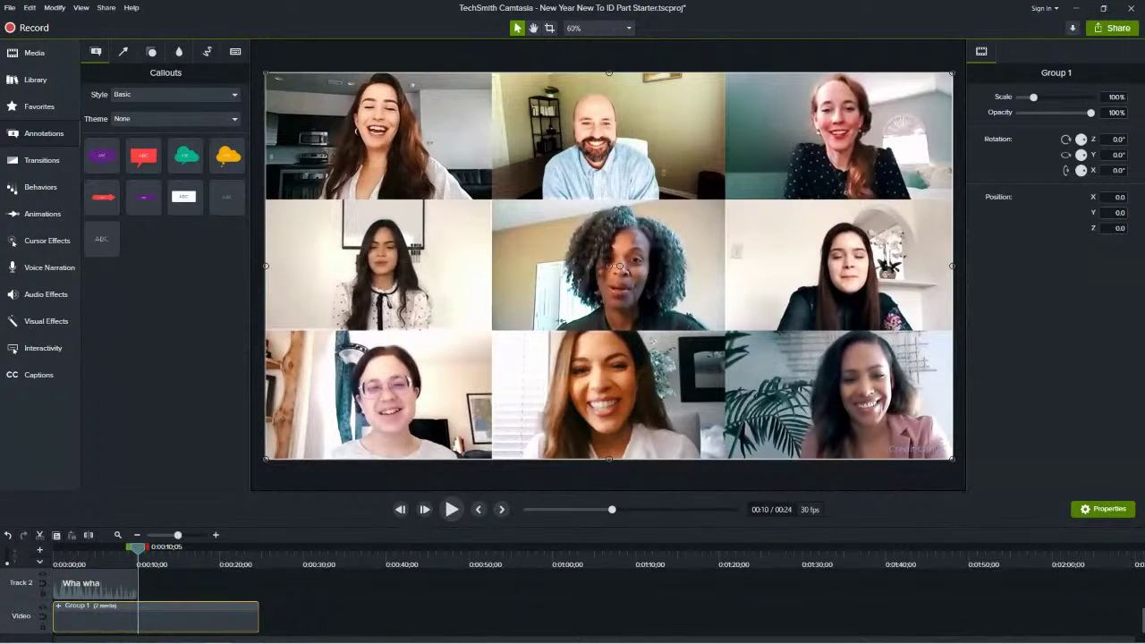
Undo the grouping of the meeting video and the credit text.
left_click(31, 8)
left_click(36, 23)
left_click(31, 8)
left_click(209, 575)
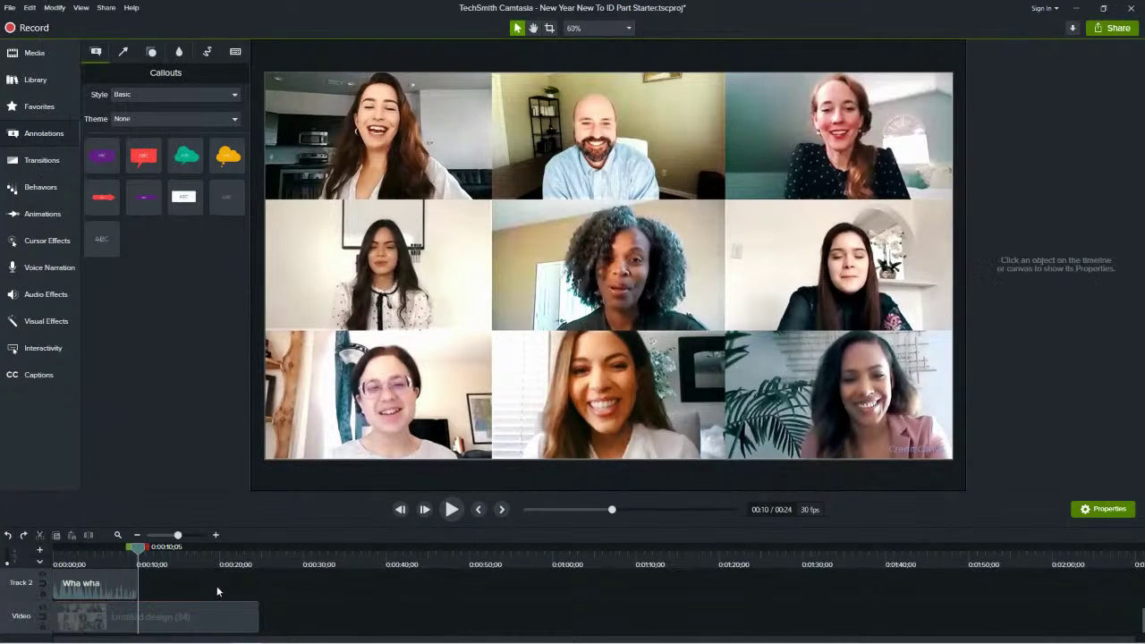
Group the Text clip on Audio 2 with the Untitled design (34) clip on the Video track.
scroll(213, 586, "up", 2)
left_click(166, 582)
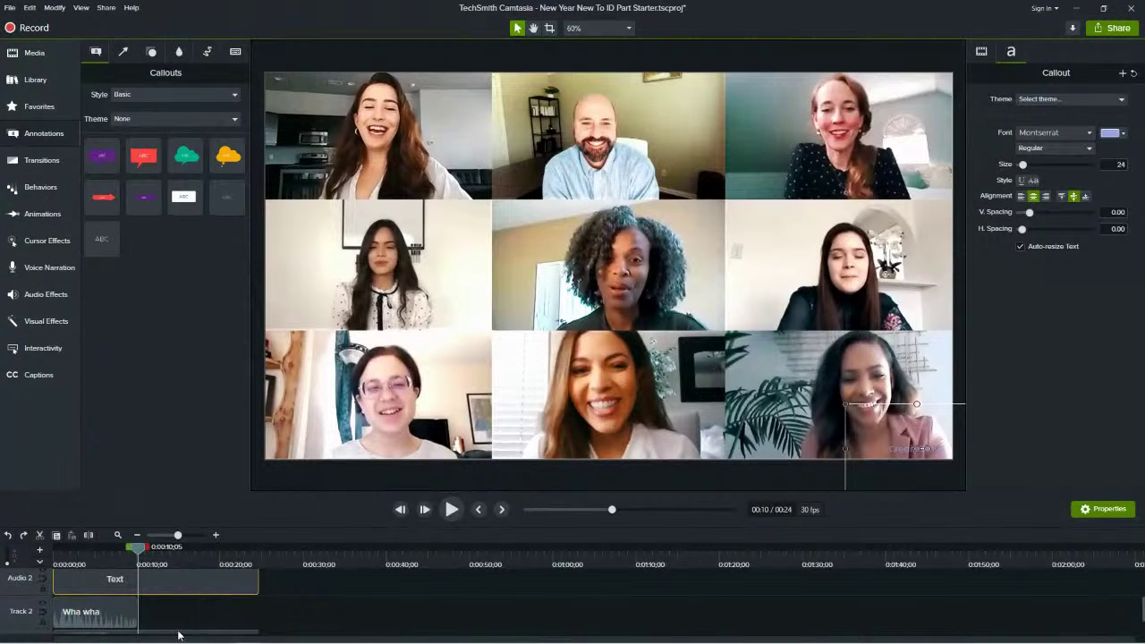
scroll(179, 629, "down", 1)
scroll(178, 629, "up", 1)
scroll(193, 592, "down", 1)
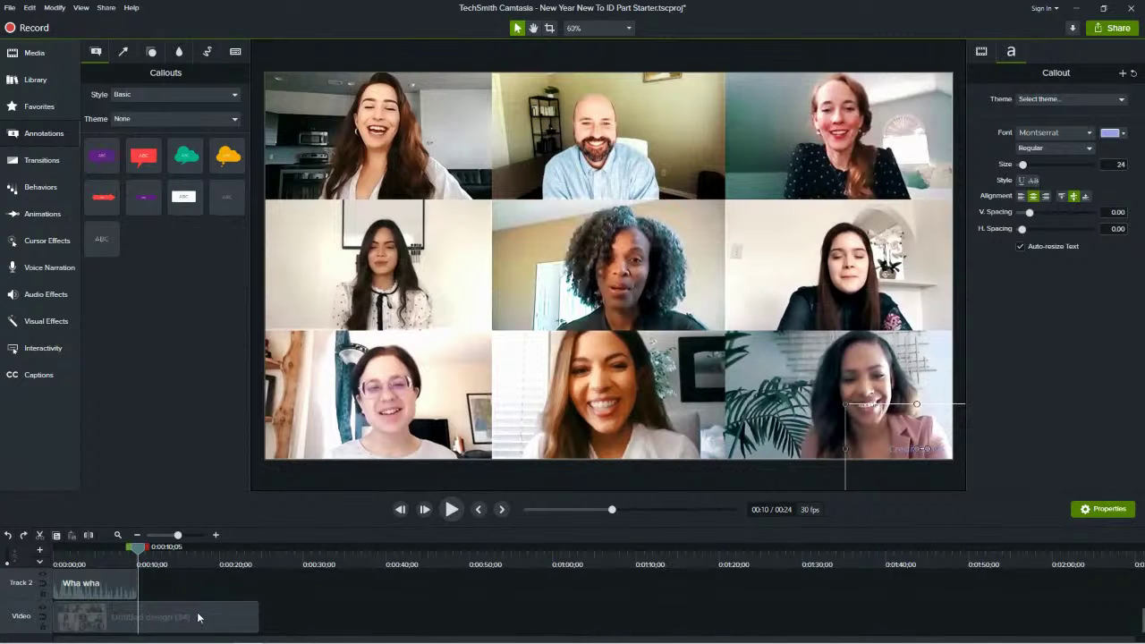
left_click(192, 620)
scroll(191, 608, "up", 1)
right_click(199, 587)
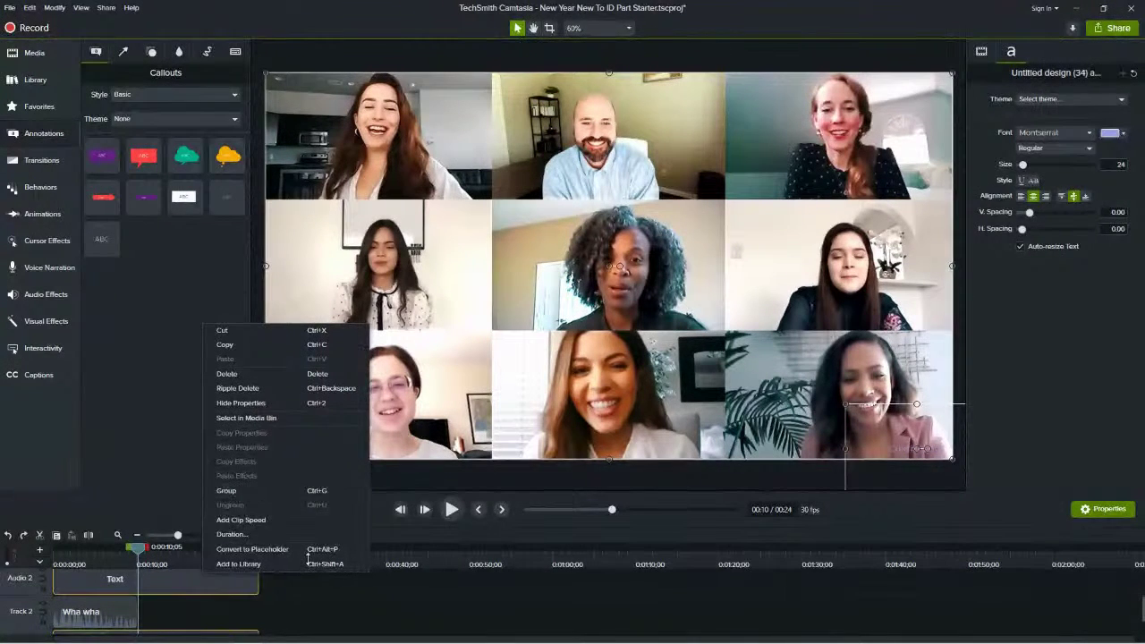
left_click(230, 490)
Play the first seconds of the grouped clip from the beginning and return the playhead to the start.
left_click_drag(140, 547, 40, 553)
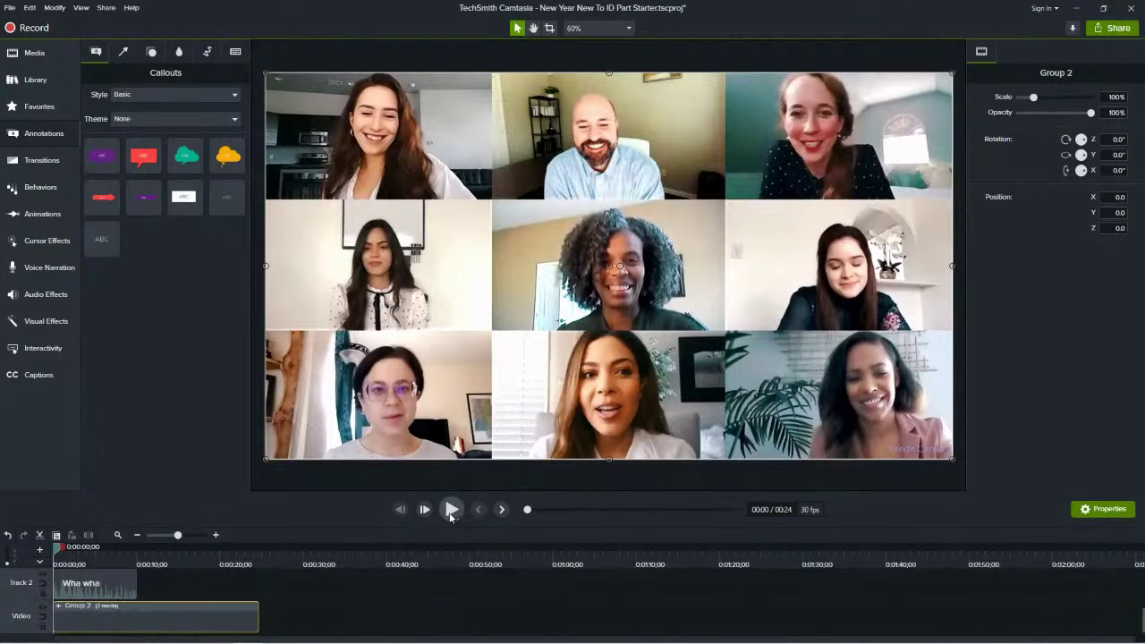
left_click(451, 510)
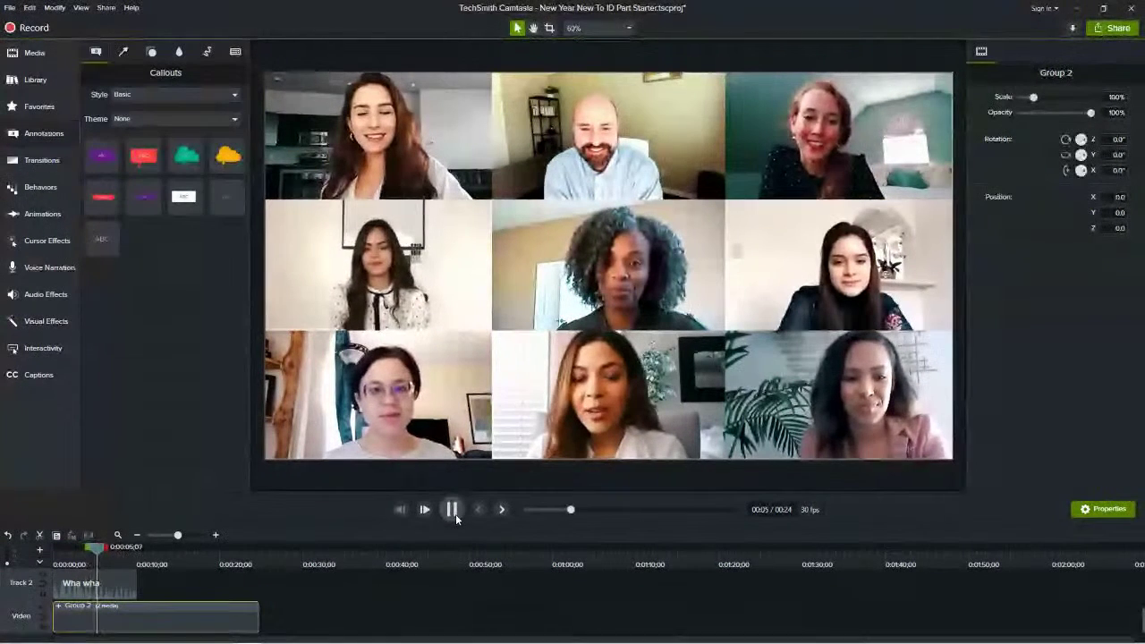
key("space")
left_click_drag(99, 548, 47, 551)
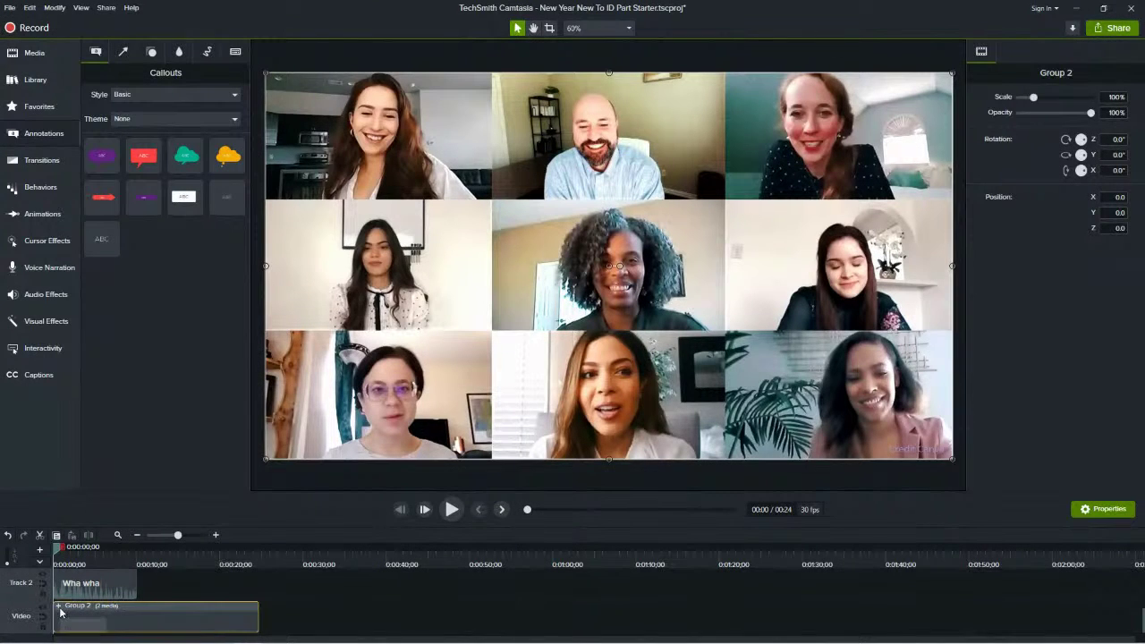
Expand Group 2, delete the credit text clip inside it, and collapse the group.
left_click(59, 608)
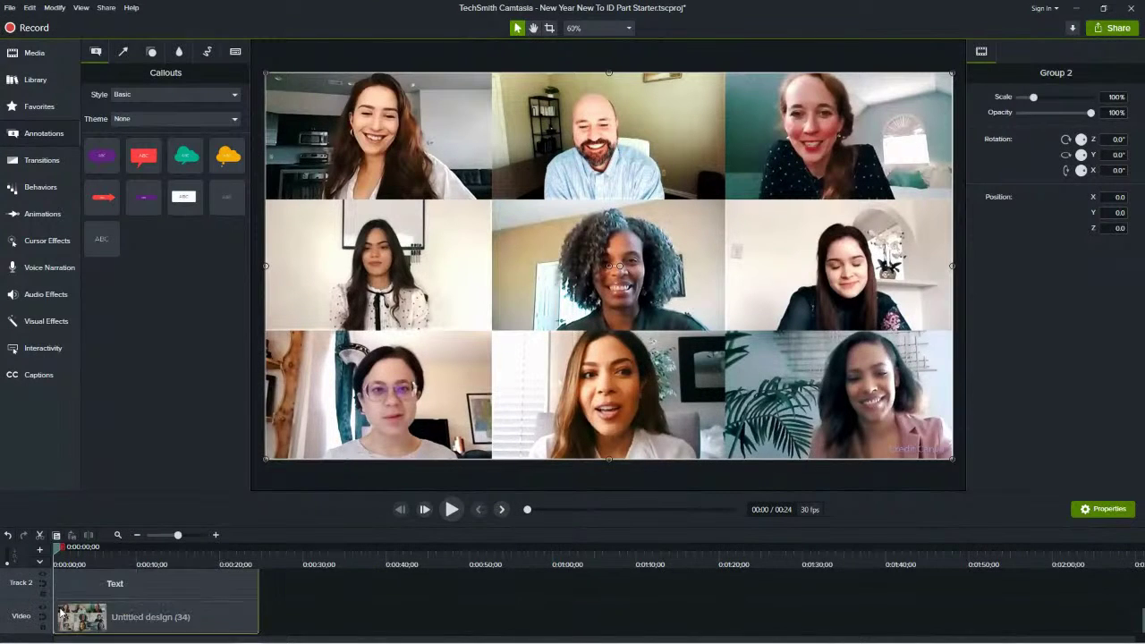
left_click(155, 589)
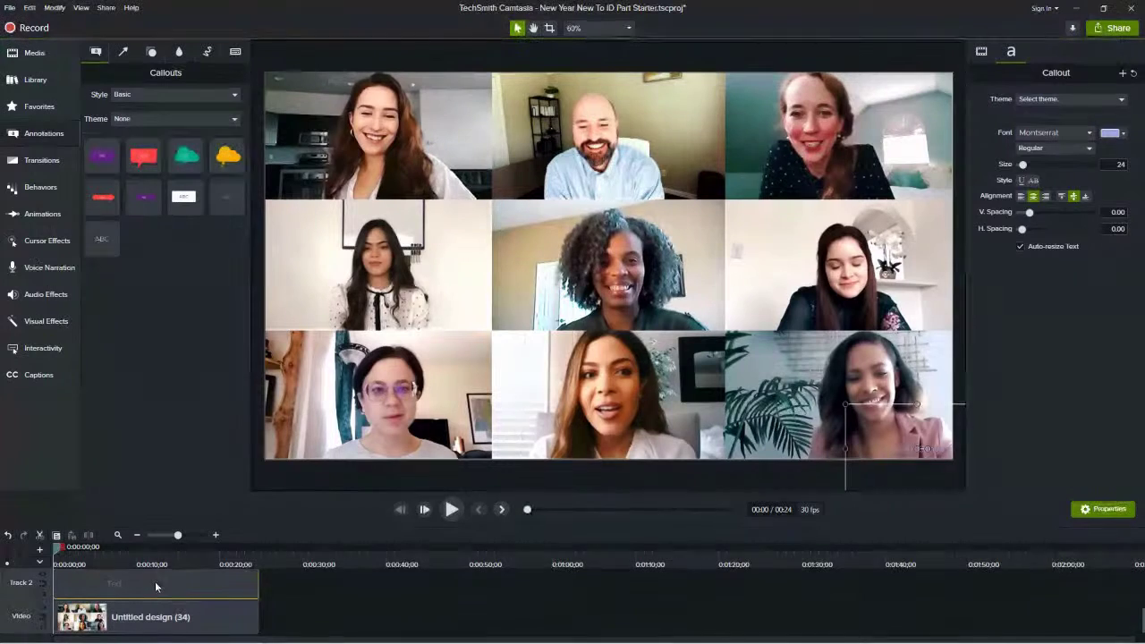
key("Delete")
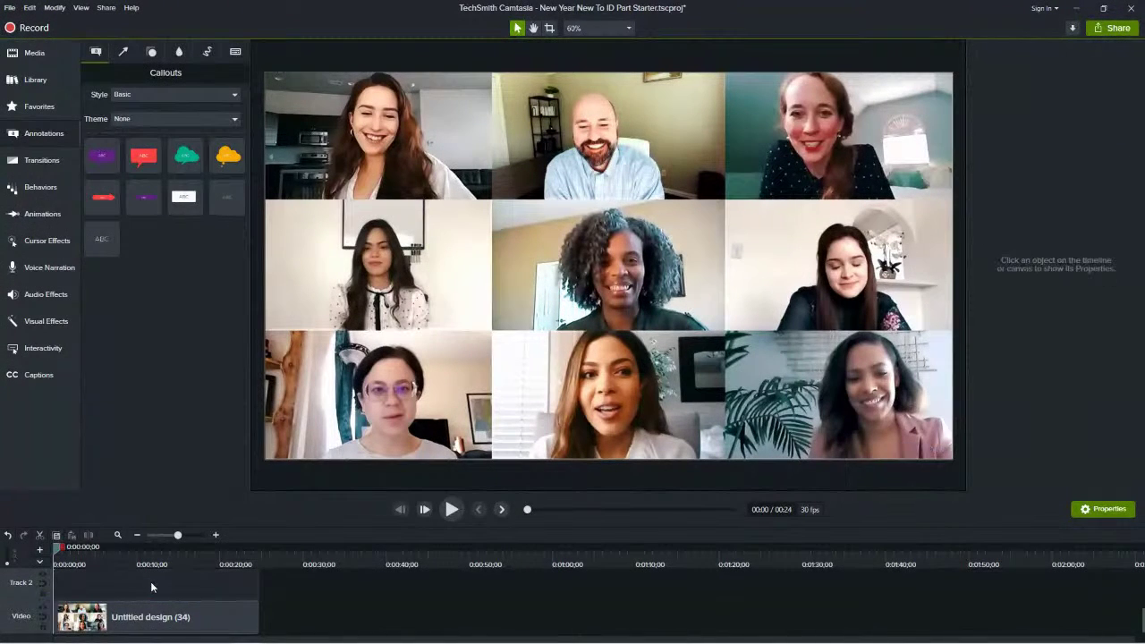
key("ctrl+z")
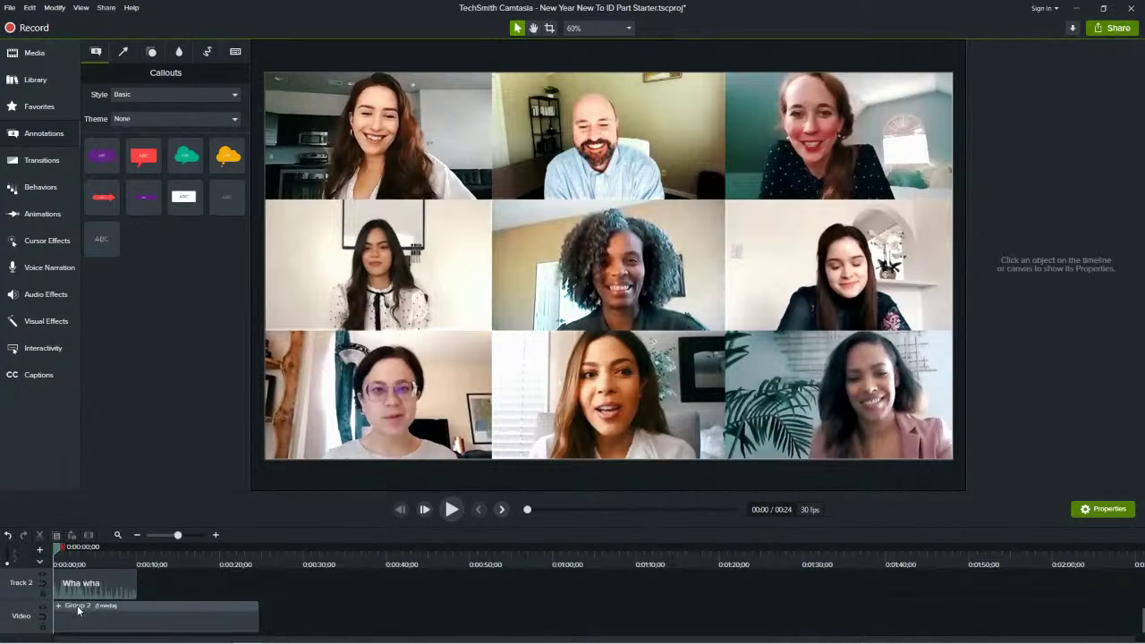
scroll(91, 611, "up", 1)
scroll(91, 612, "down", 1)
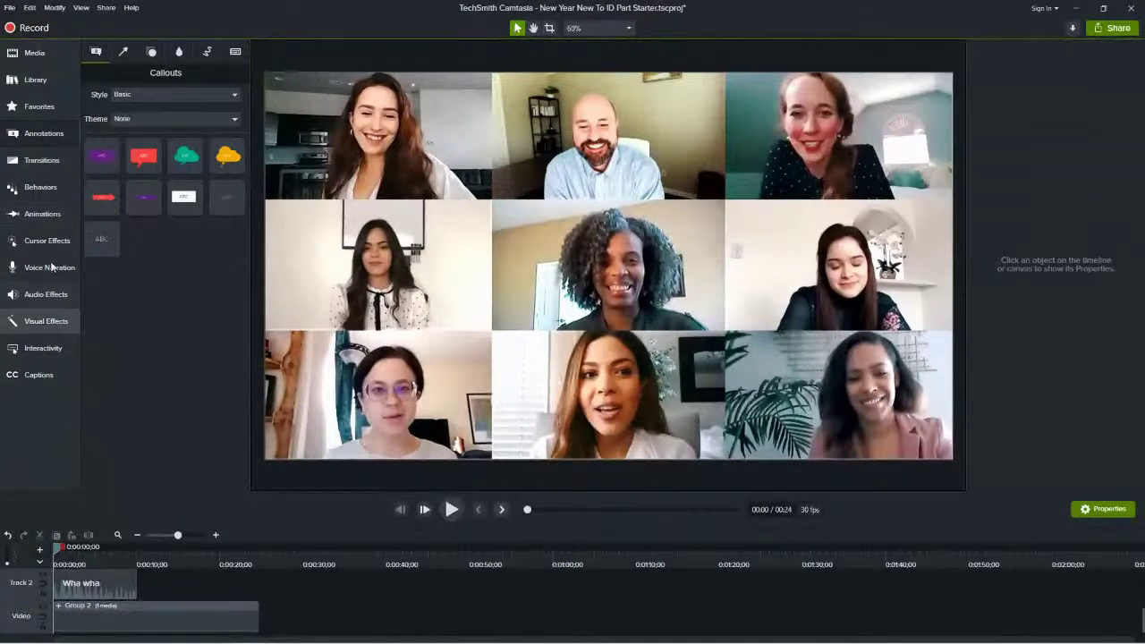
Browse the Lower Thirds folder of the Camtasia 2020 library, preview the circleripple-01 asset and close its preview.
left_click(36, 79)
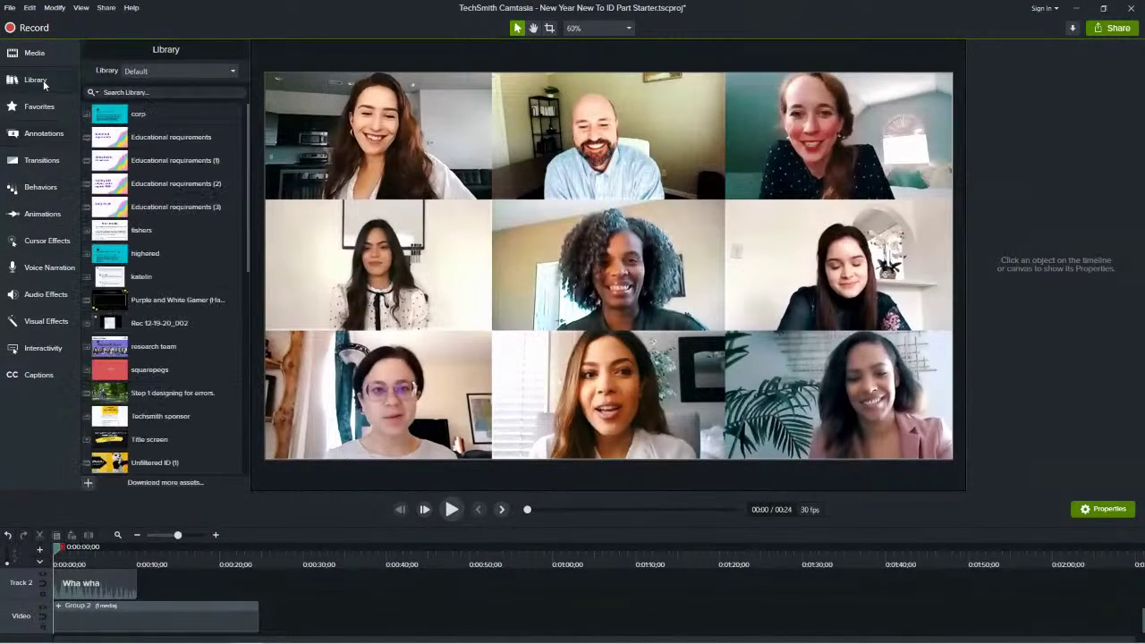
left_click(156, 70)
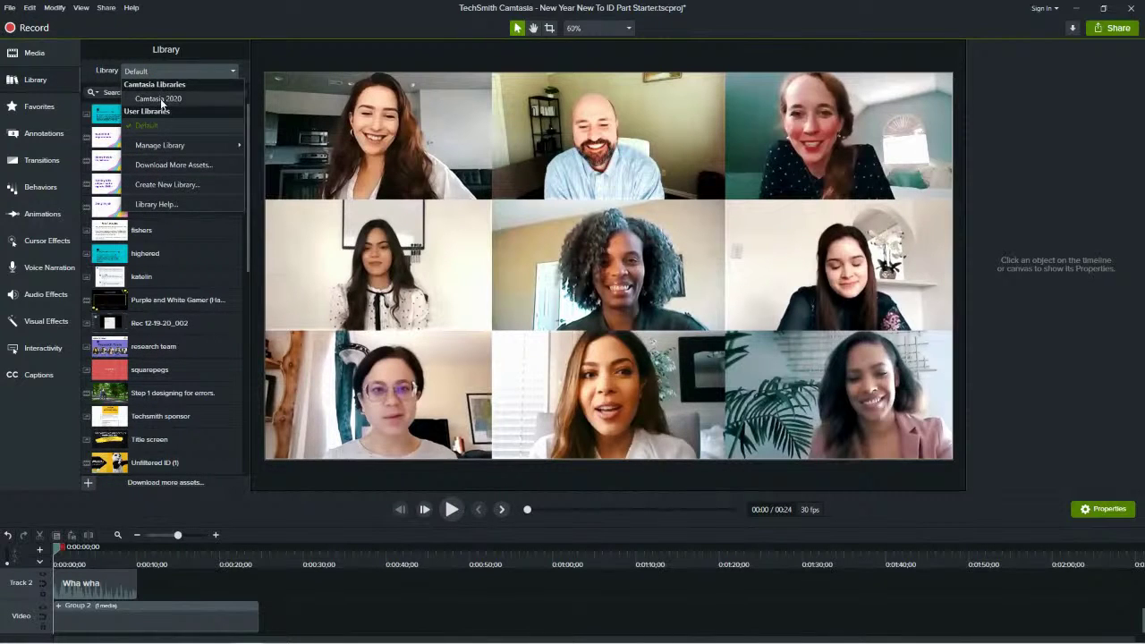
left_click(160, 99)
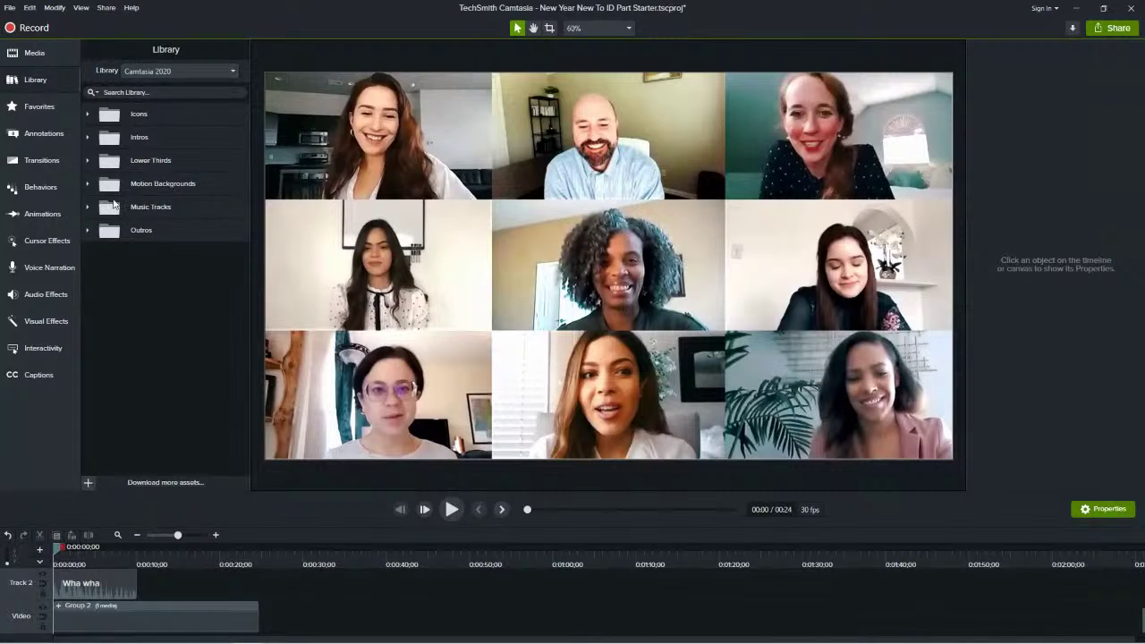
left_click(89, 162)
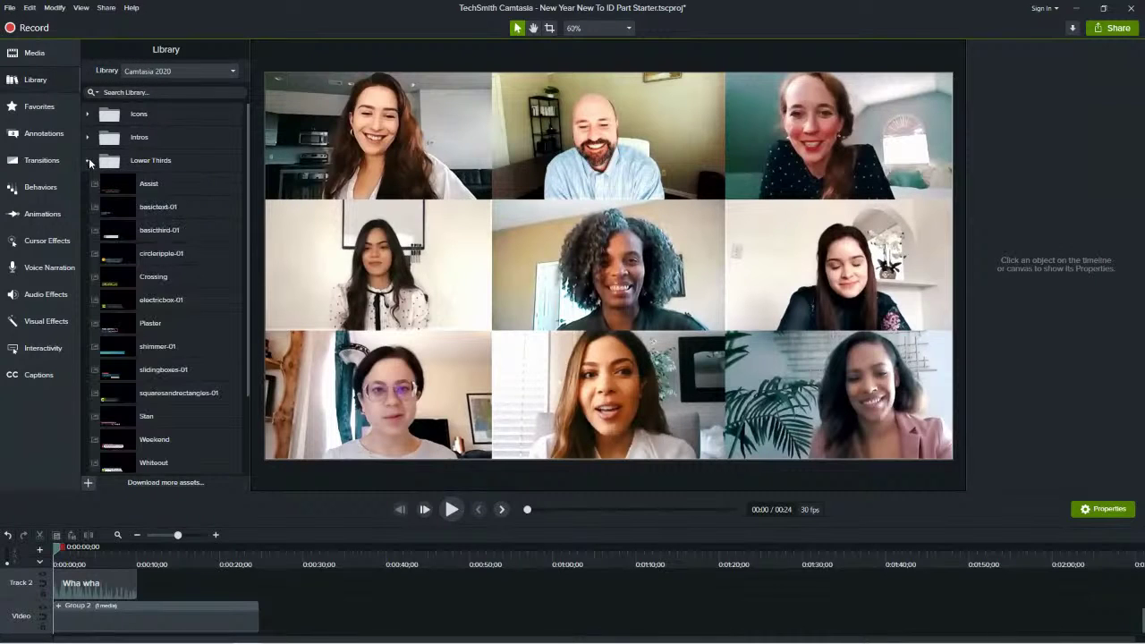
scroll(133, 388, "down", 1)
scroll(127, 388, "down", 2)
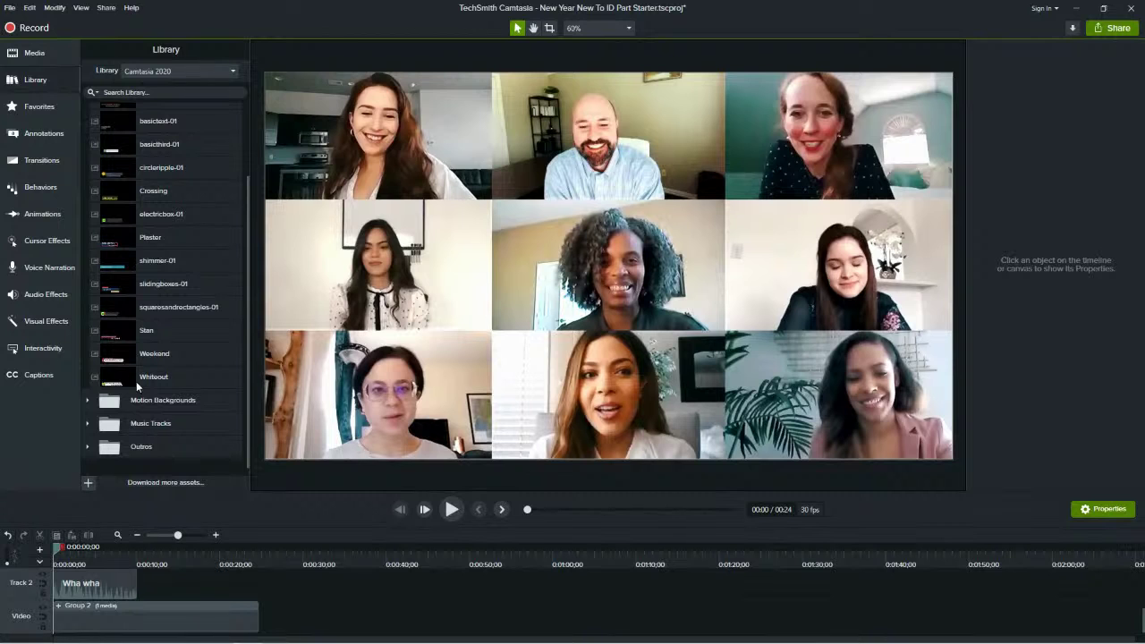
scroll(136, 381, "up", 3)
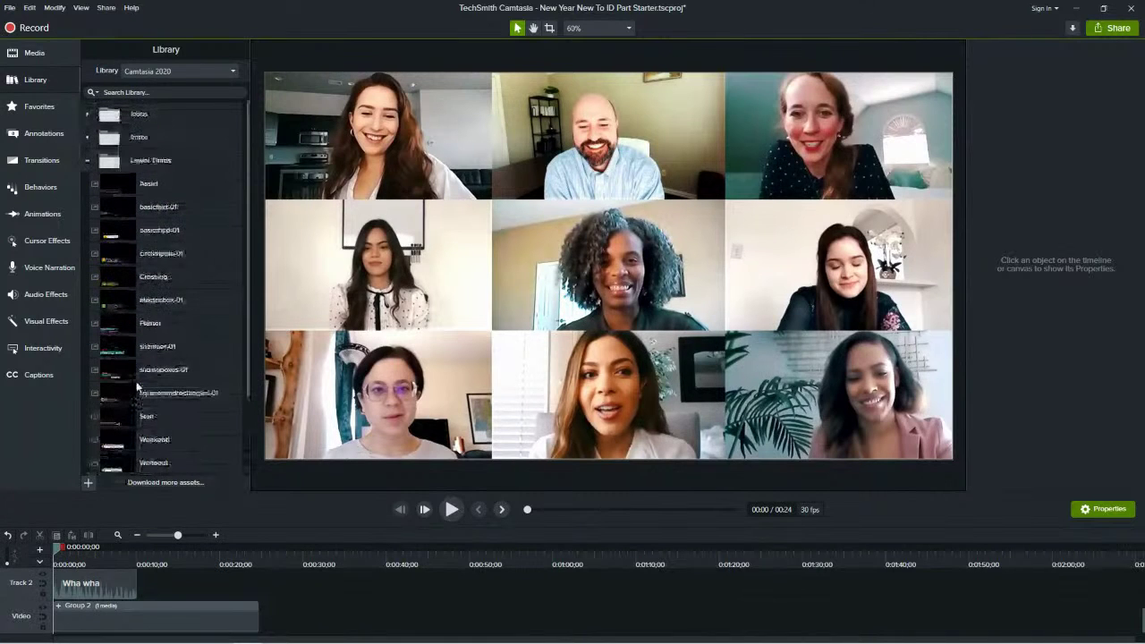
scroll(138, 388, "down", 1)
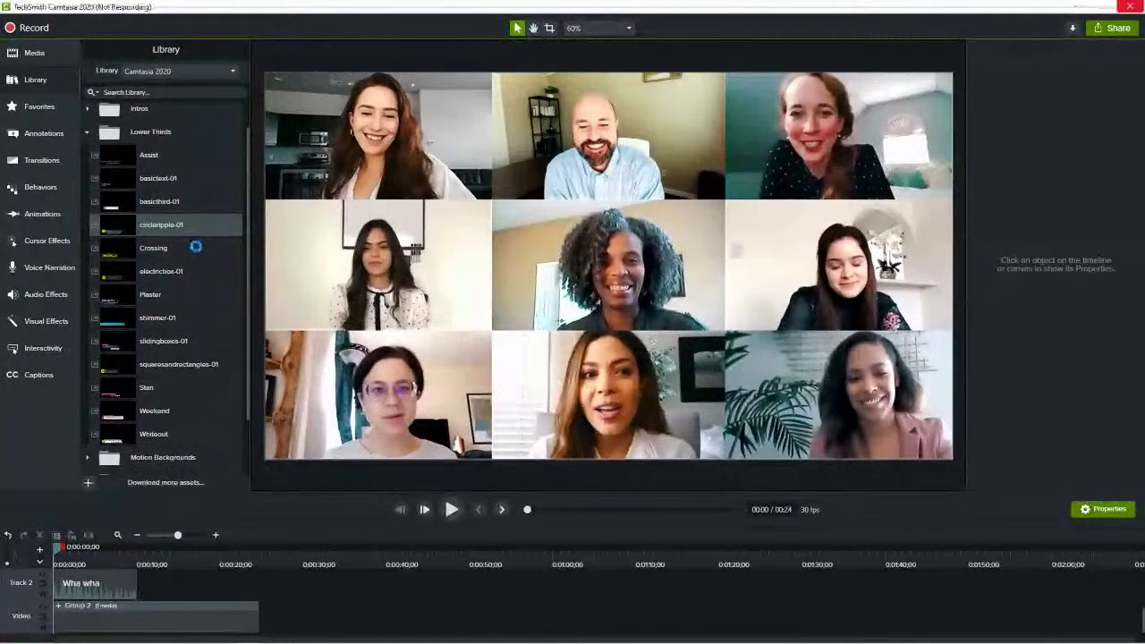
key("Escape")
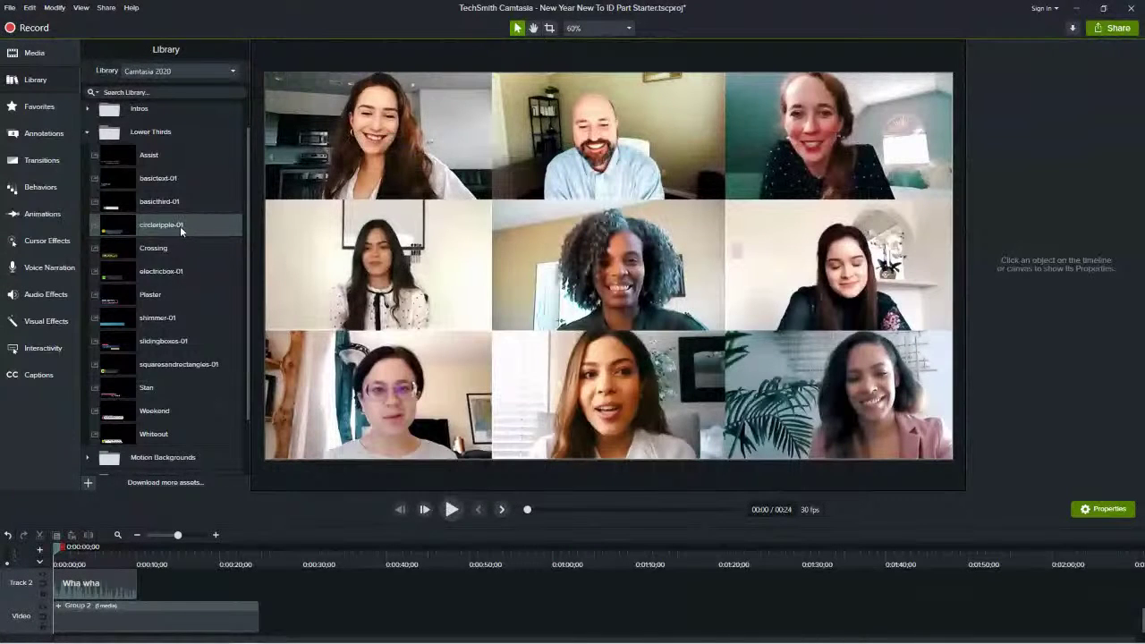
double_click(127, 227)
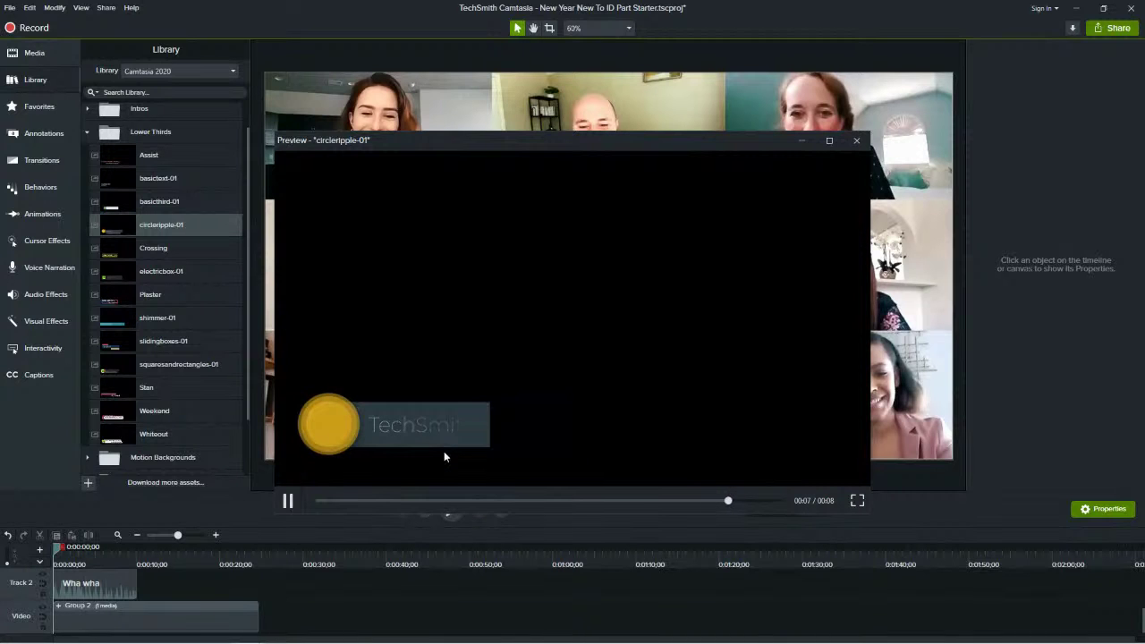
left_click(856, 141)
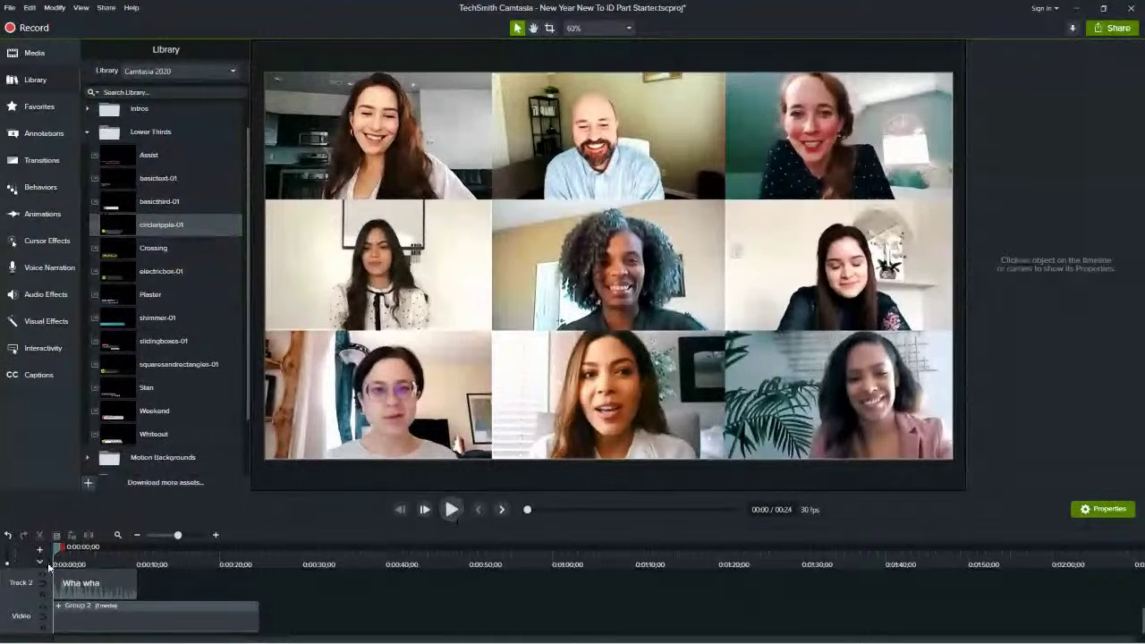
Delete the section of Group 2 between 0:00:09;29 and 0:00:11;08 on the Video track, leaving a gap in its place.
left_click_drag(56, 547, 141, 560)
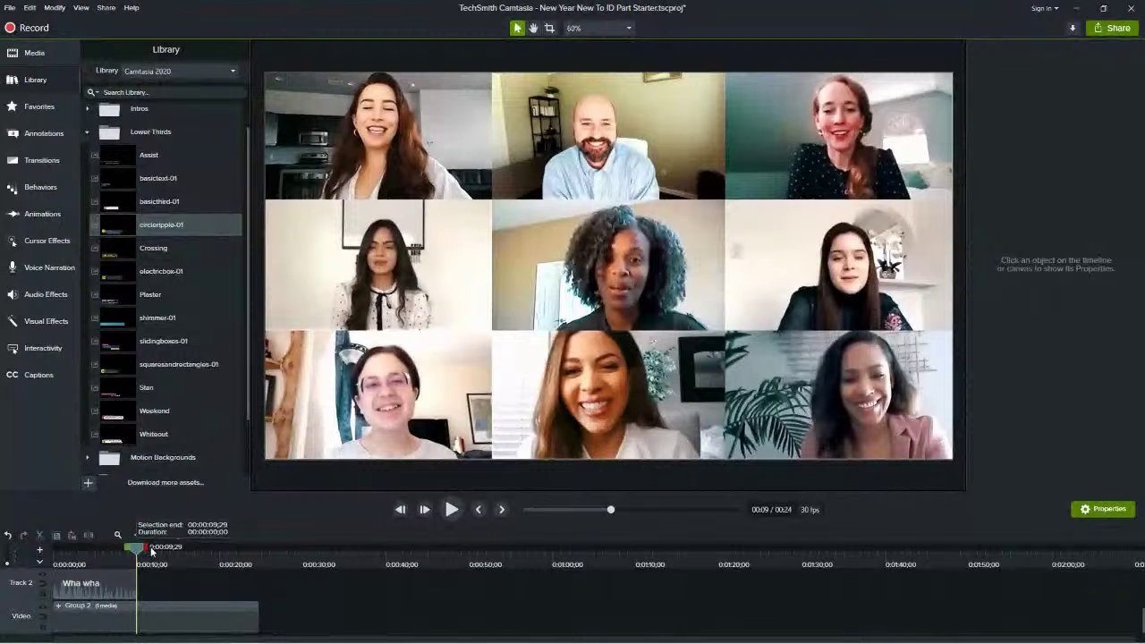
left_click_drag(151, 552, 162, 553)
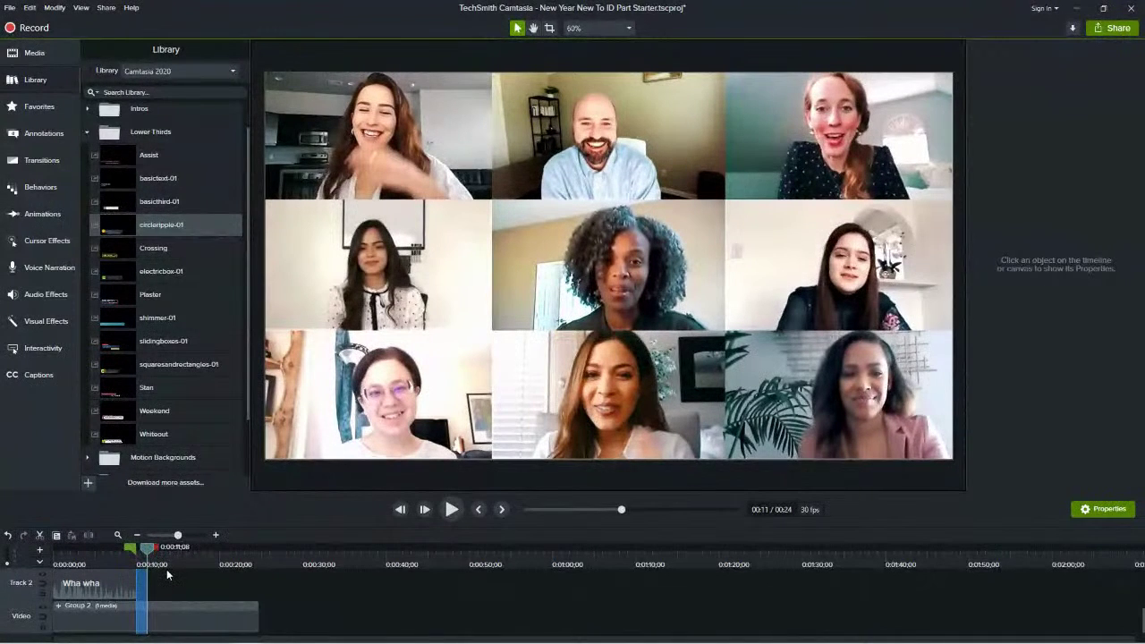
key("Delete")
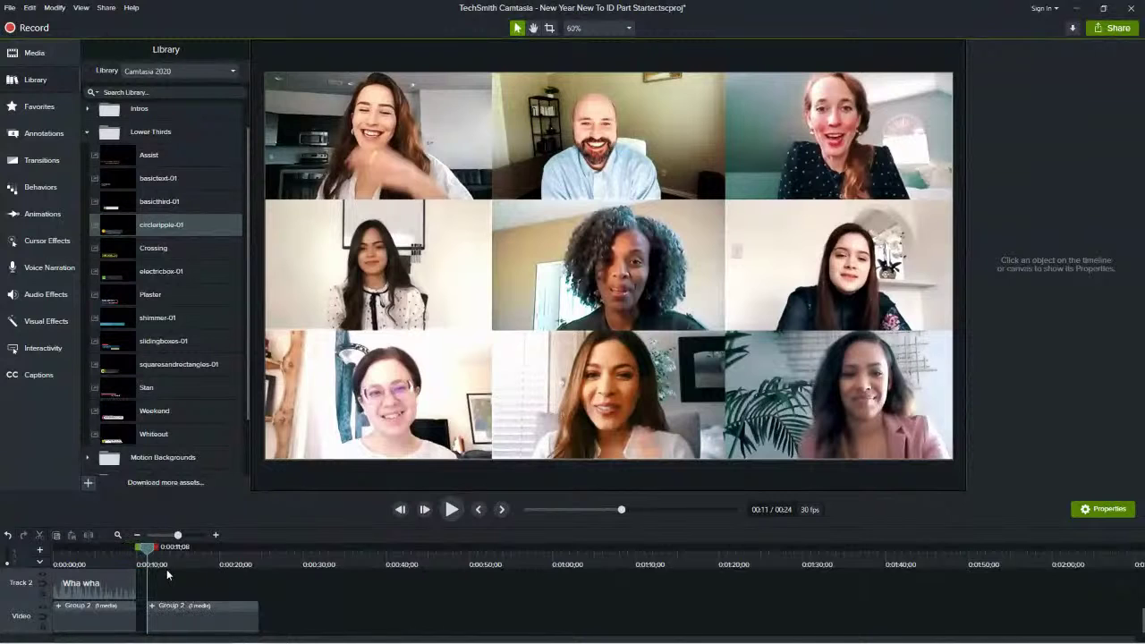
Shift the second Group 2 clip slightly earlier on the Video track, keeping a narrow gap after the first clip.
left_click_drag(152, 555, 108, 559)
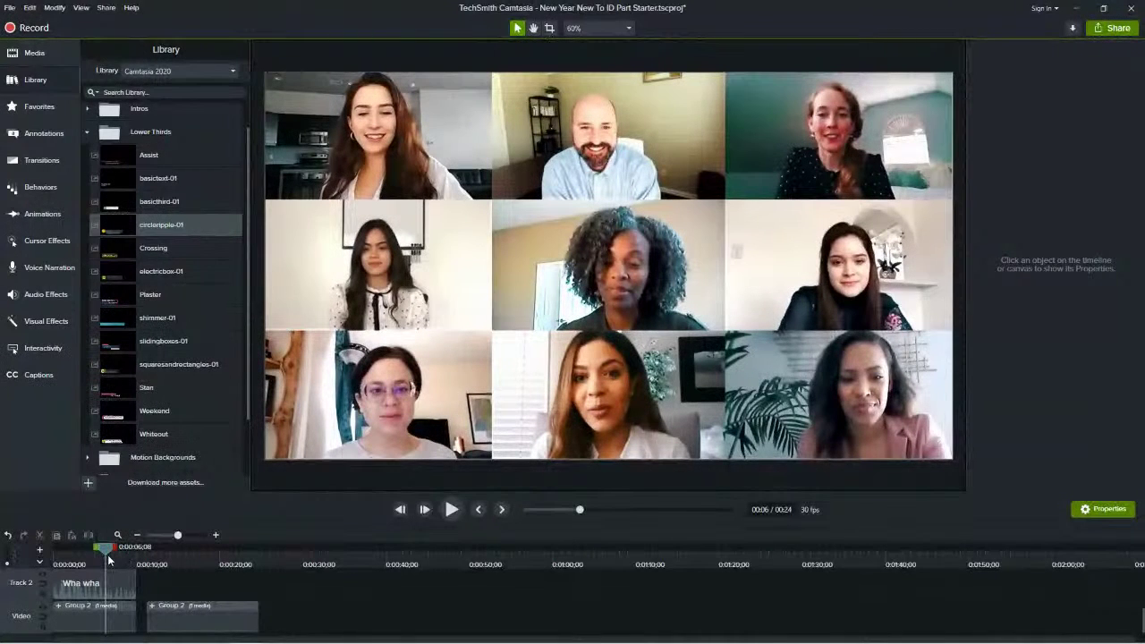
left_click_drag(108, 559, 134, 563)
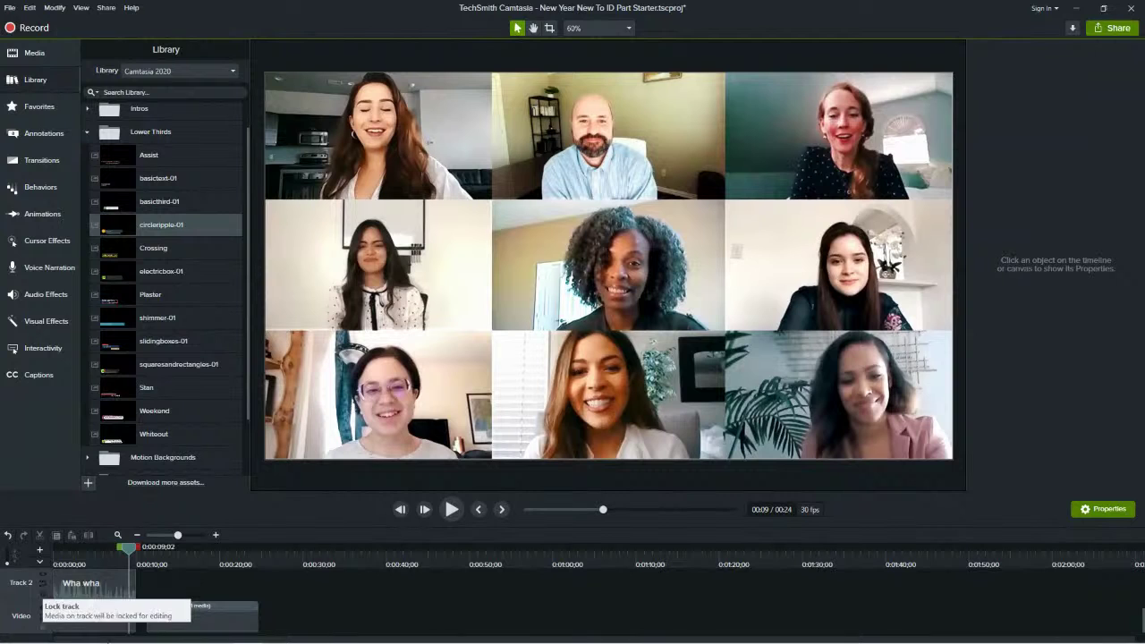
left_click(43, 617)
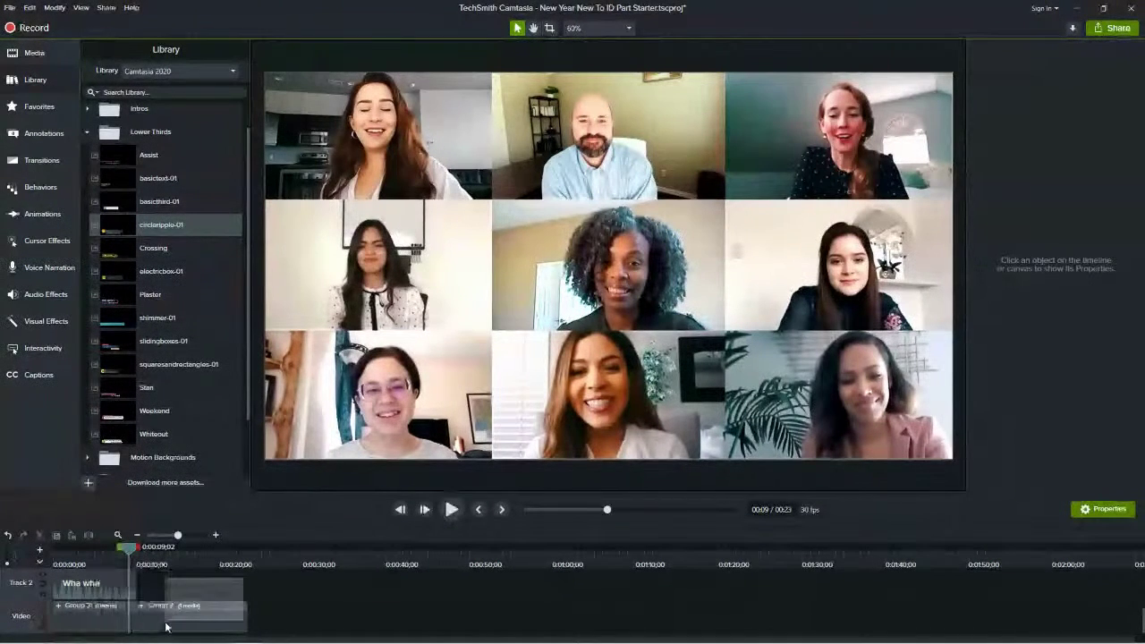
left_click_drag(166, 623, 173, 622)
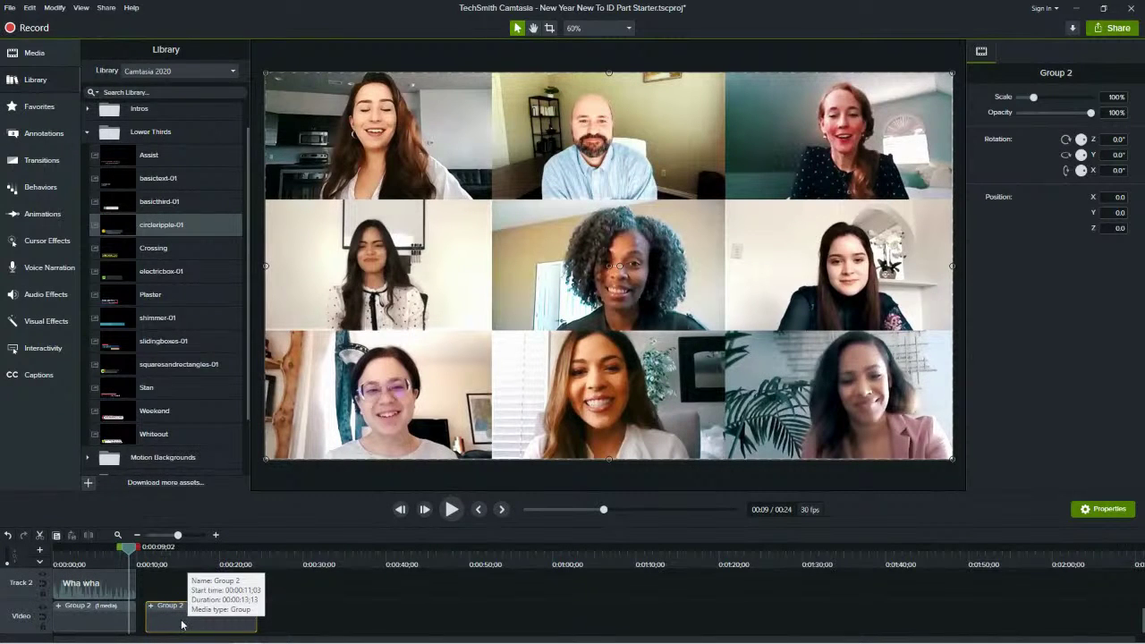
left_click_drag(181, 624, 178, 624)
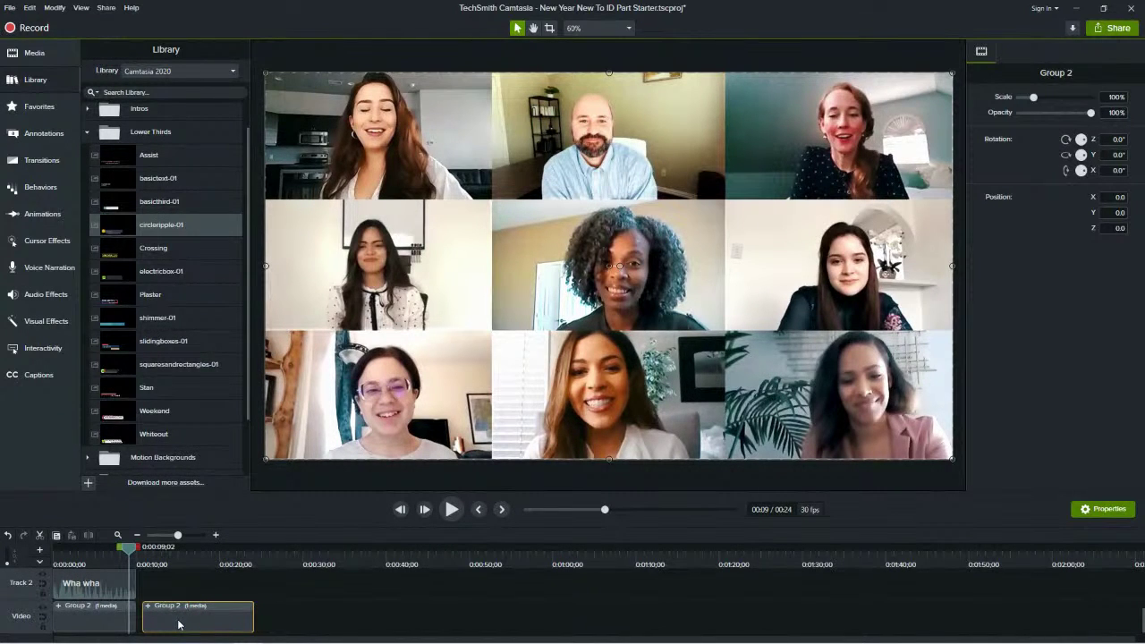
Try the Device Frame effect on the second Group 2 clip at 0:00:11;00, and undo it.
left_click_drag(177, 535, 268, 547)
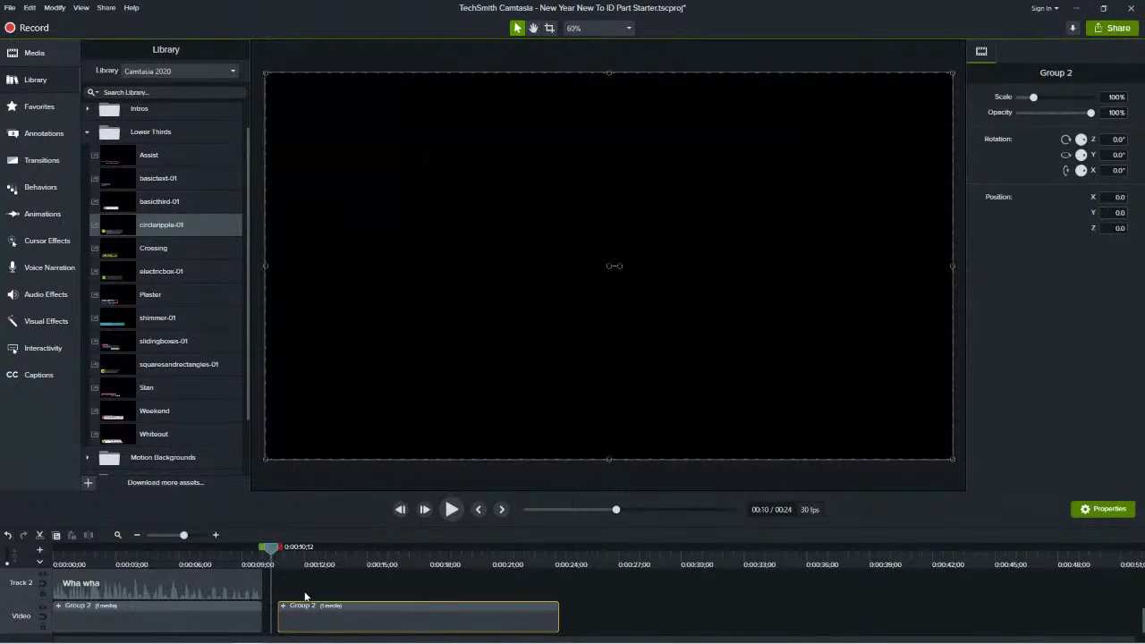
left_click_drag(268, 553, 285, 559)
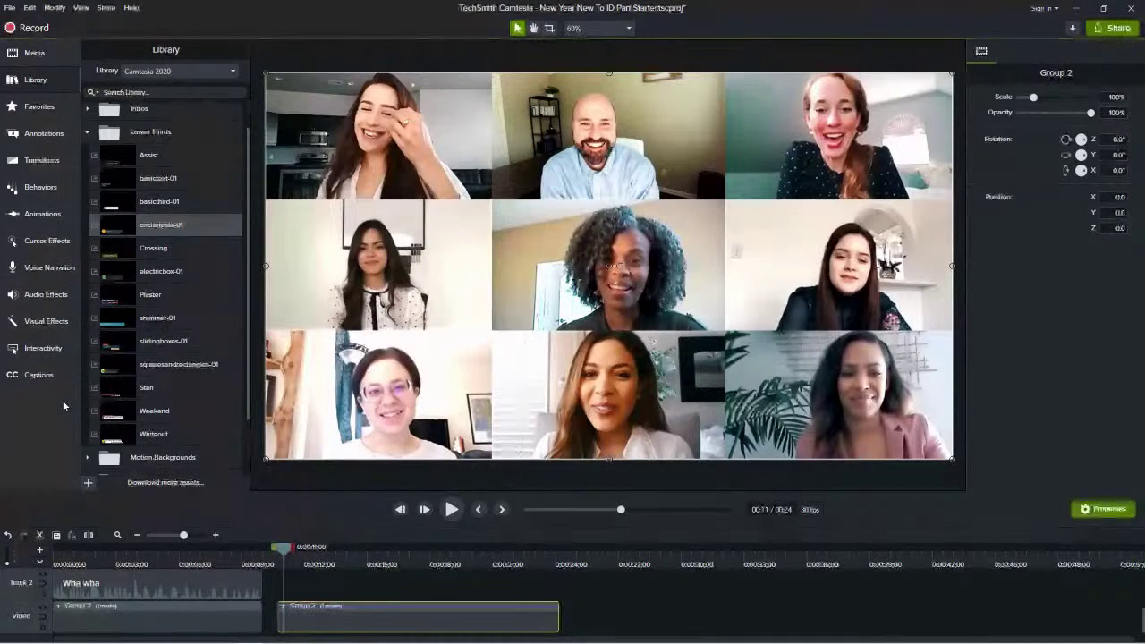
left_click(36, 321)
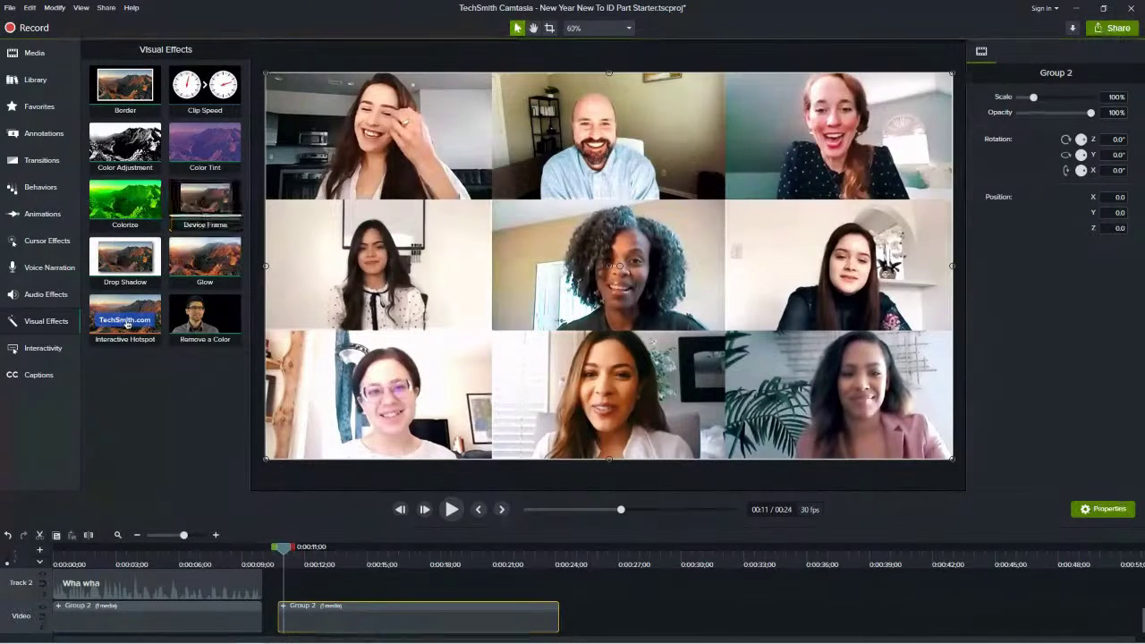
left_click_drag(191, 202, 349, 617)
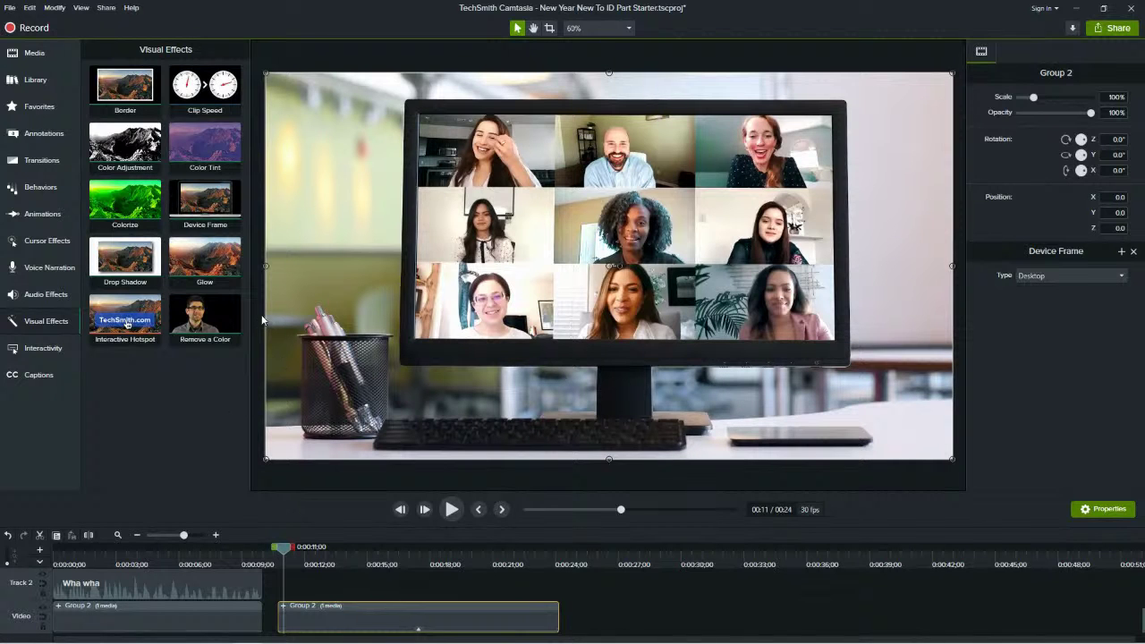
left_click(30, 8)
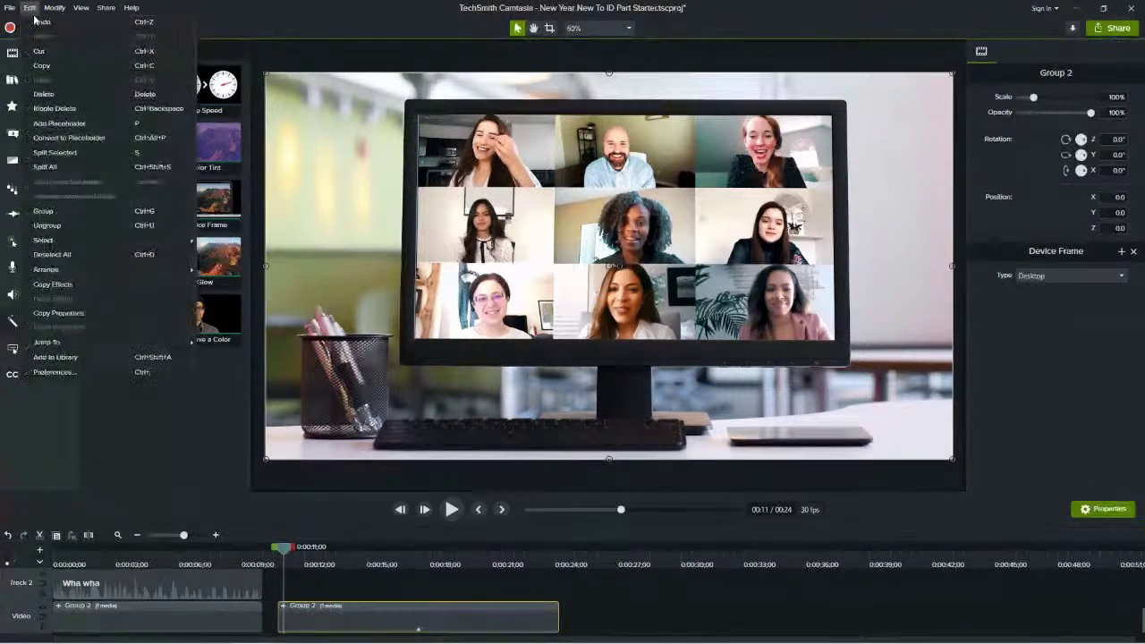
left_click(39, 22)
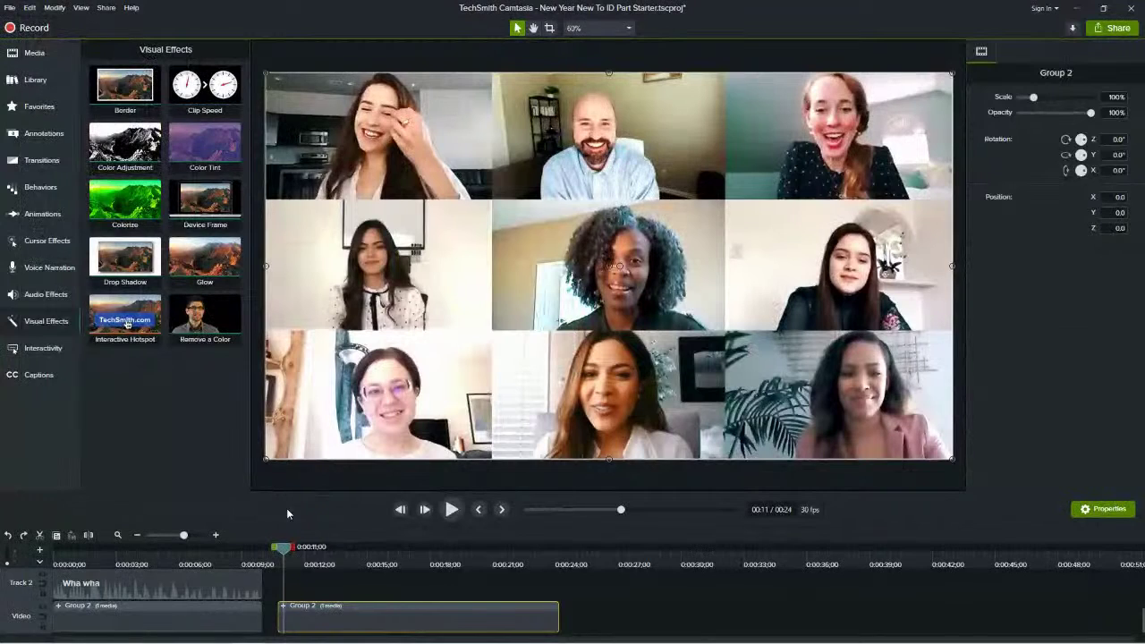
Apply the Color Adjustment effect to the second Group 2 clip with brightness 28 and contrast 248.
left_click_drag(287, 547, 285, 549)
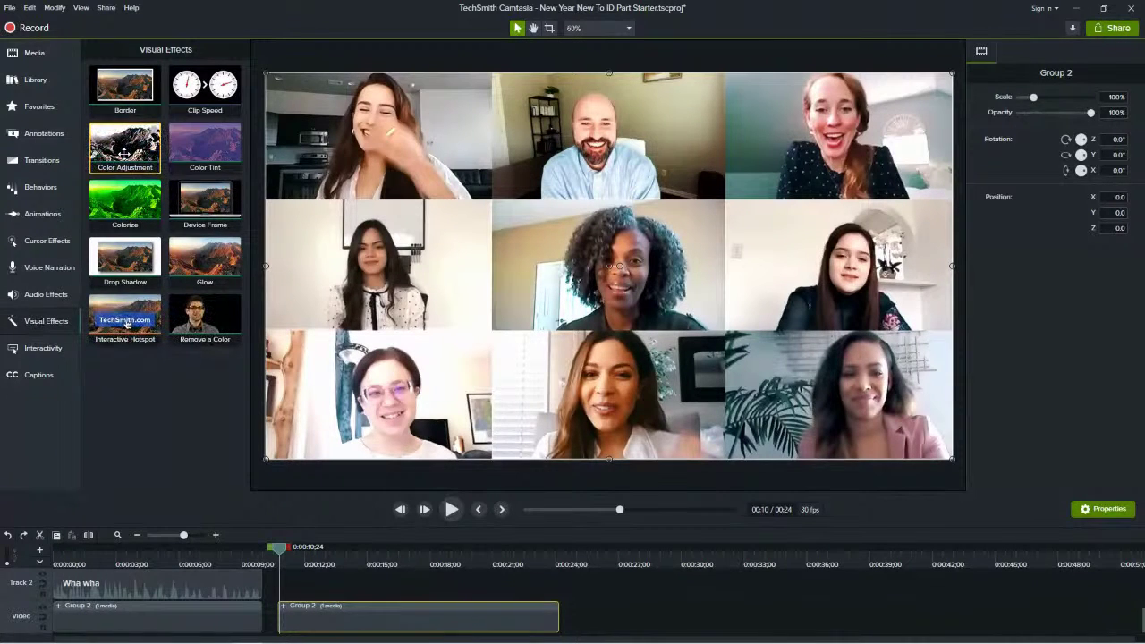
left_click_drag(126, 150, 348, 631)
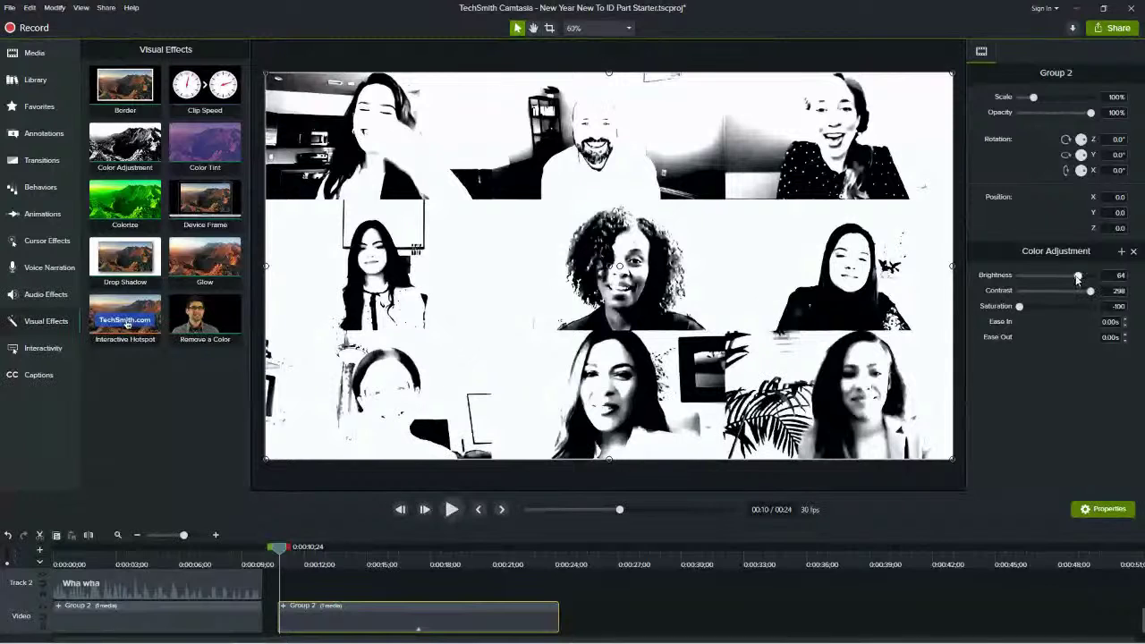
left_click_drag(1077, 276, 1083, 297)
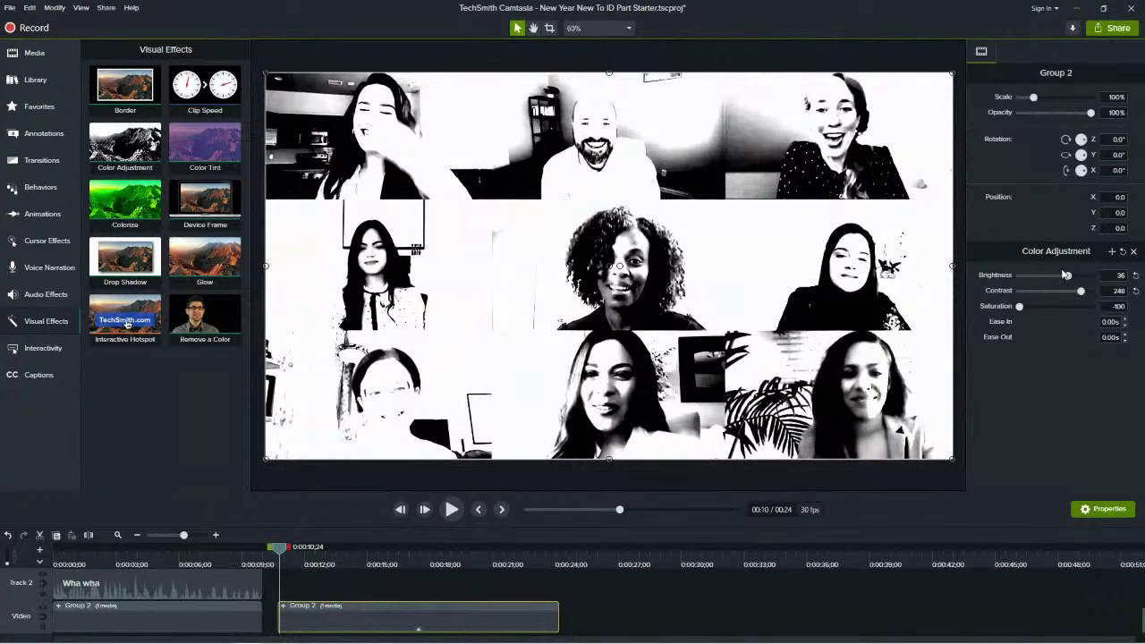
left_click_drag(1066, 275, 1063, 275)
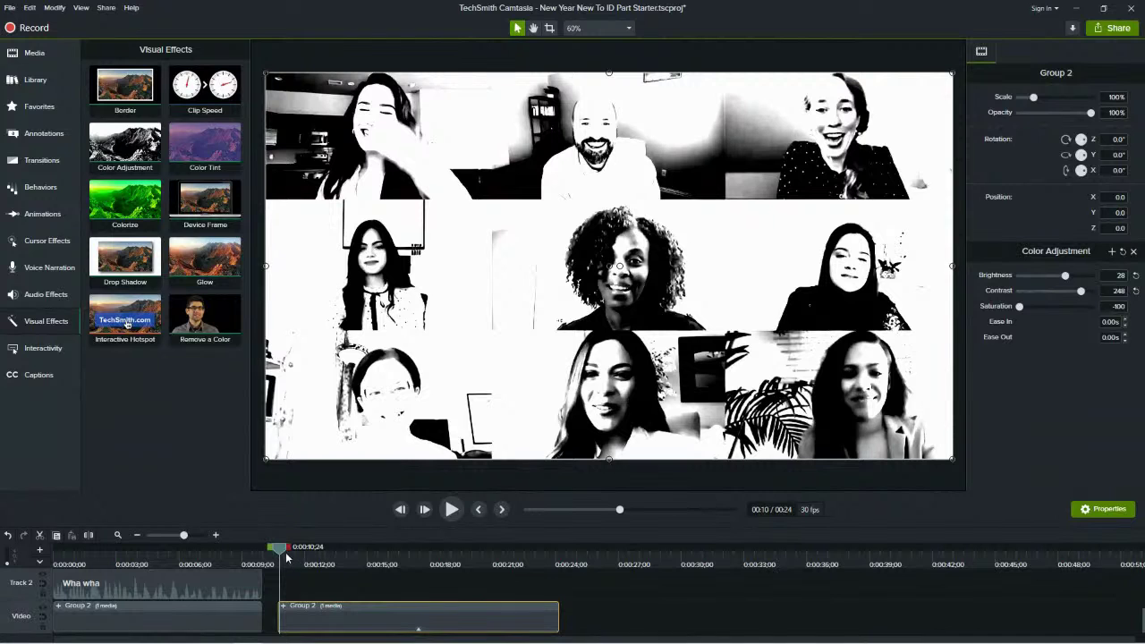
Add a Device Frame to the second Group 2 clip and try the iPhone, MacBook Pro and Google Pixel types.
left_click_drag(287, 559, 284, 558)
left_click_drag(200, 192, 351, 599)
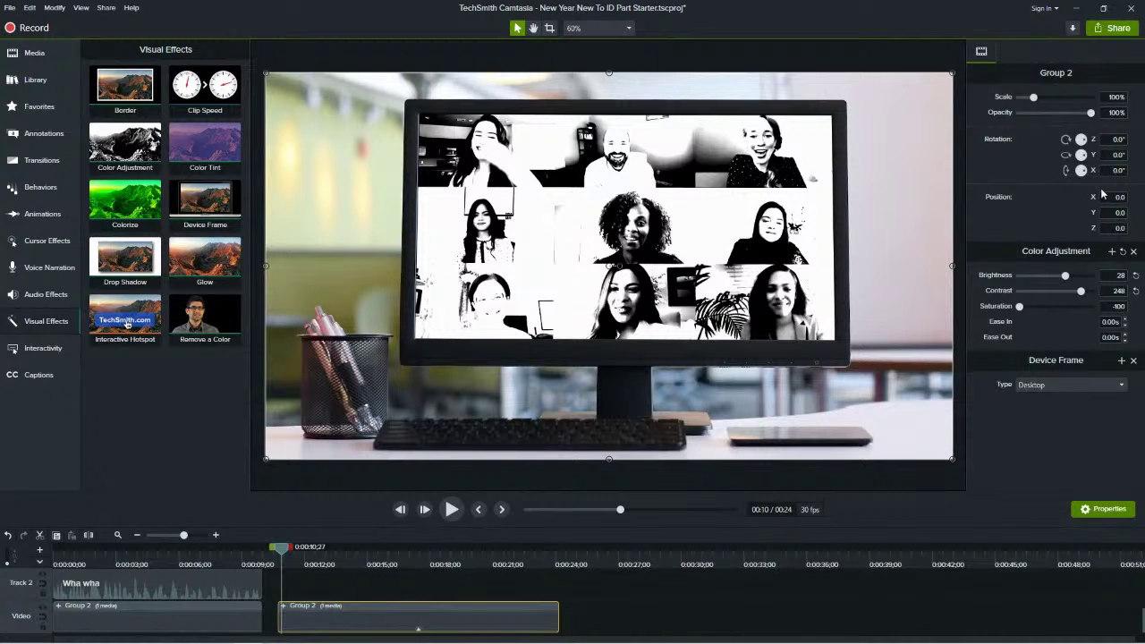
left_click(1101, 386)
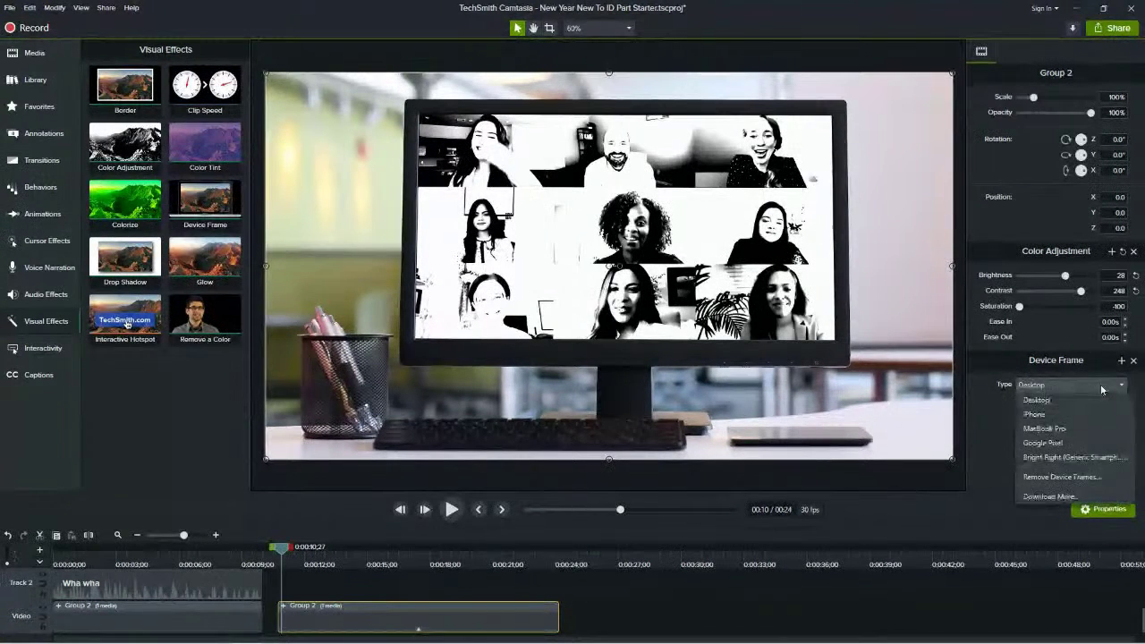
left_click(1073, 413)
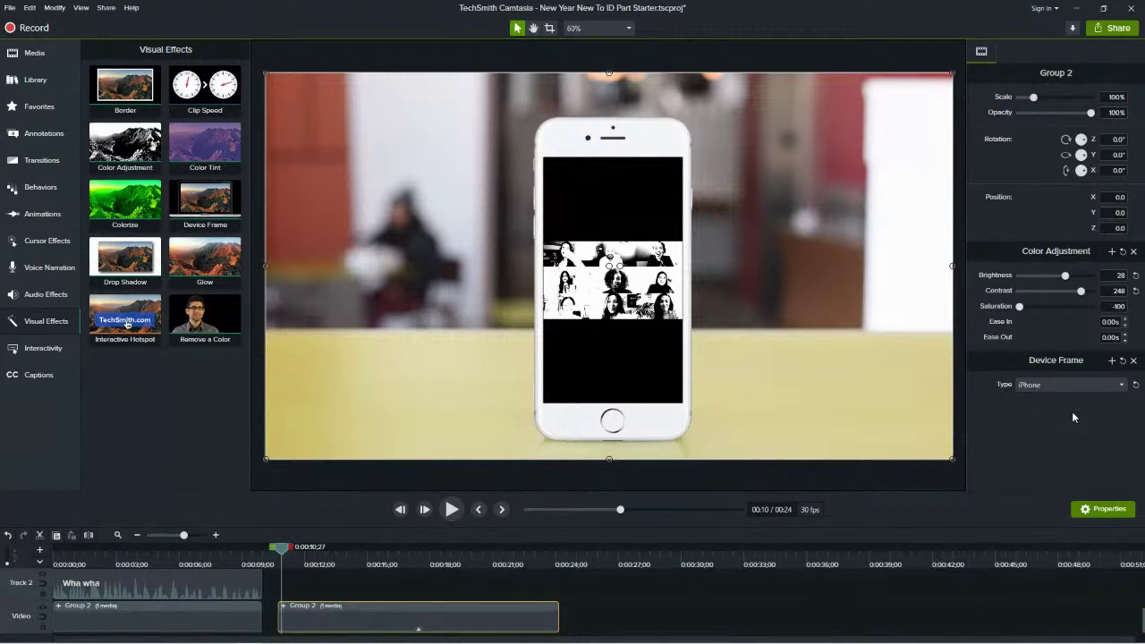
left_click(1056, 387)
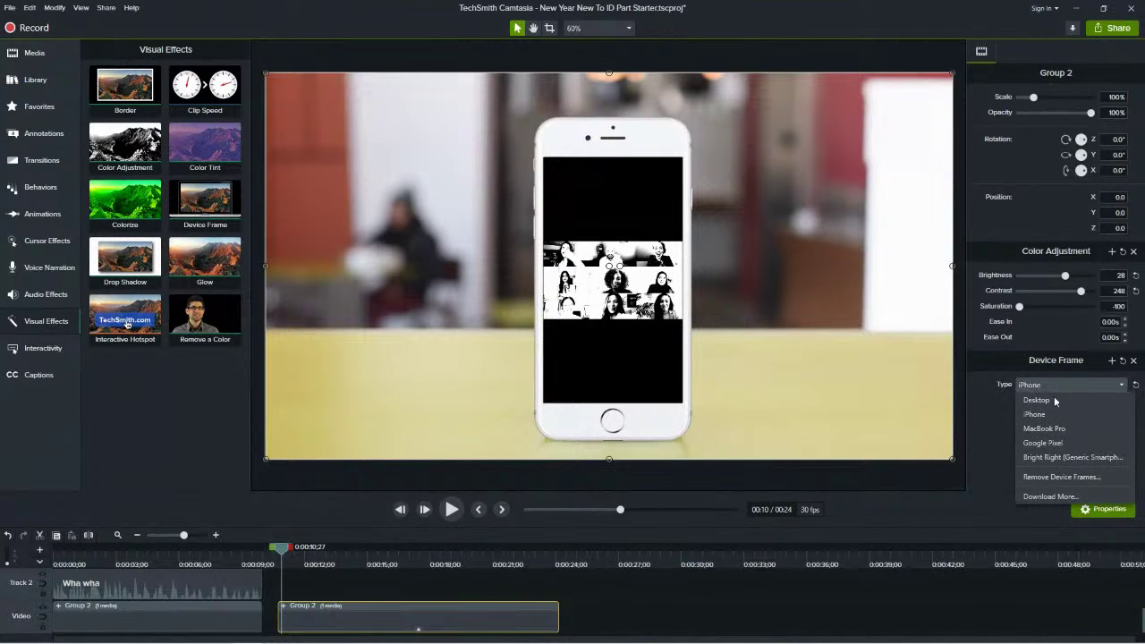
left_click(1050, 428)
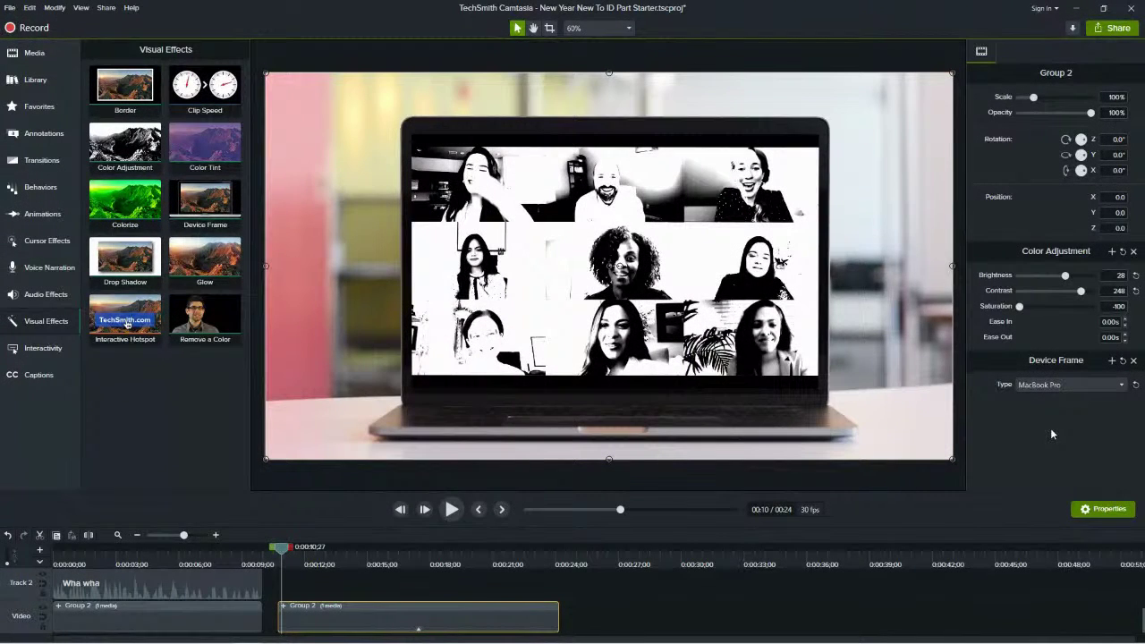
left_click(1050, 385)
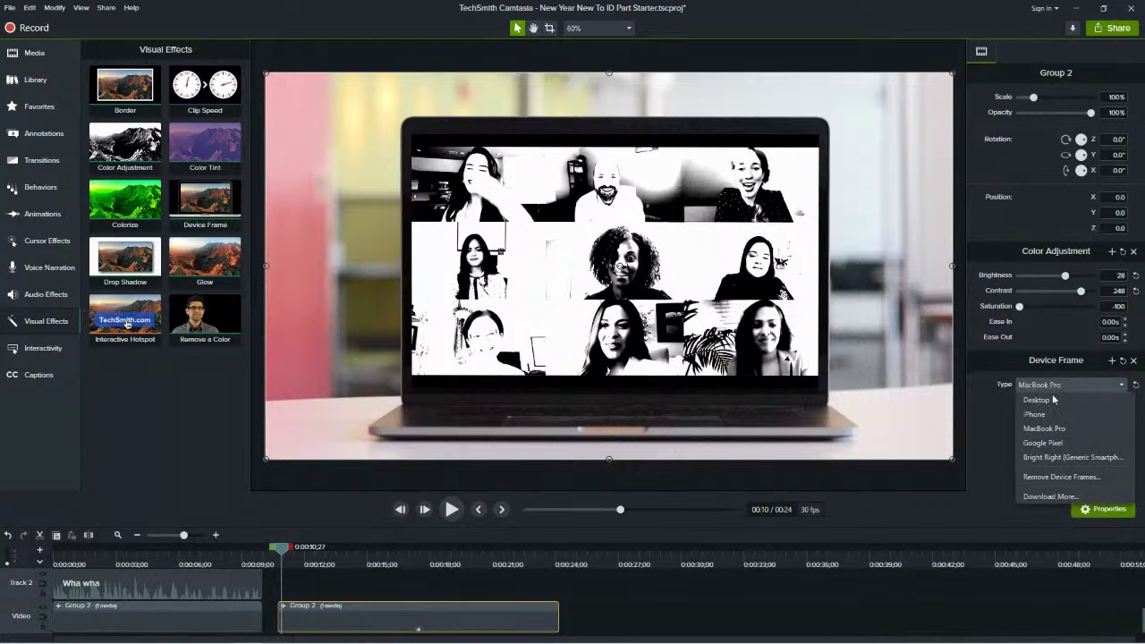
left_click(1061, 441)
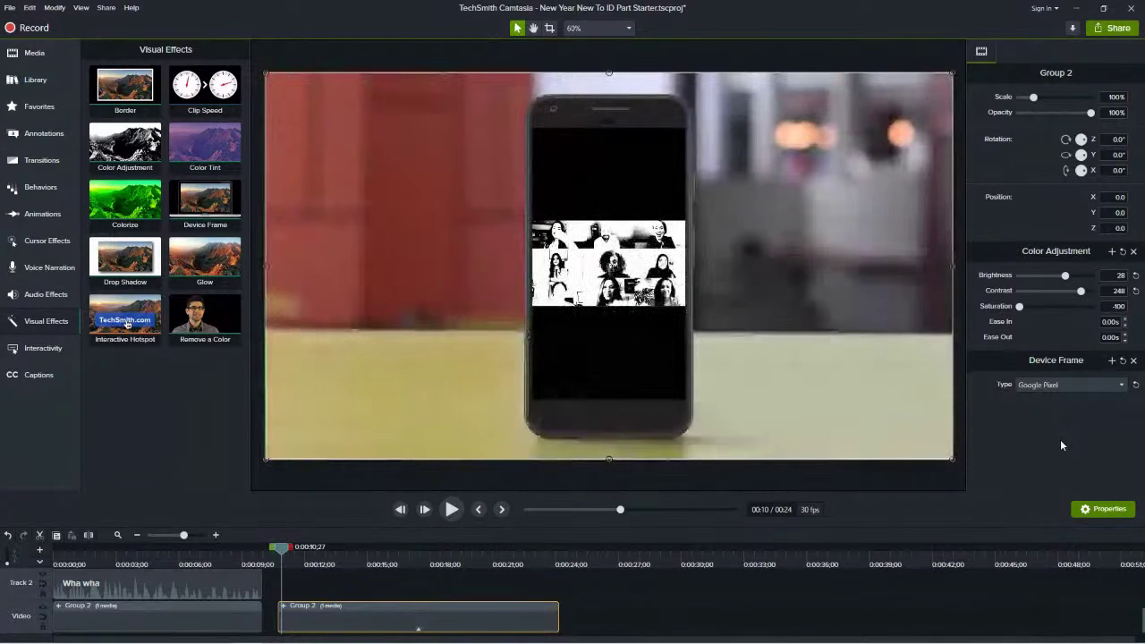
Set the second Group 2 clip's Device Frame type to MacBook Pro.
left_click(1059, 384)
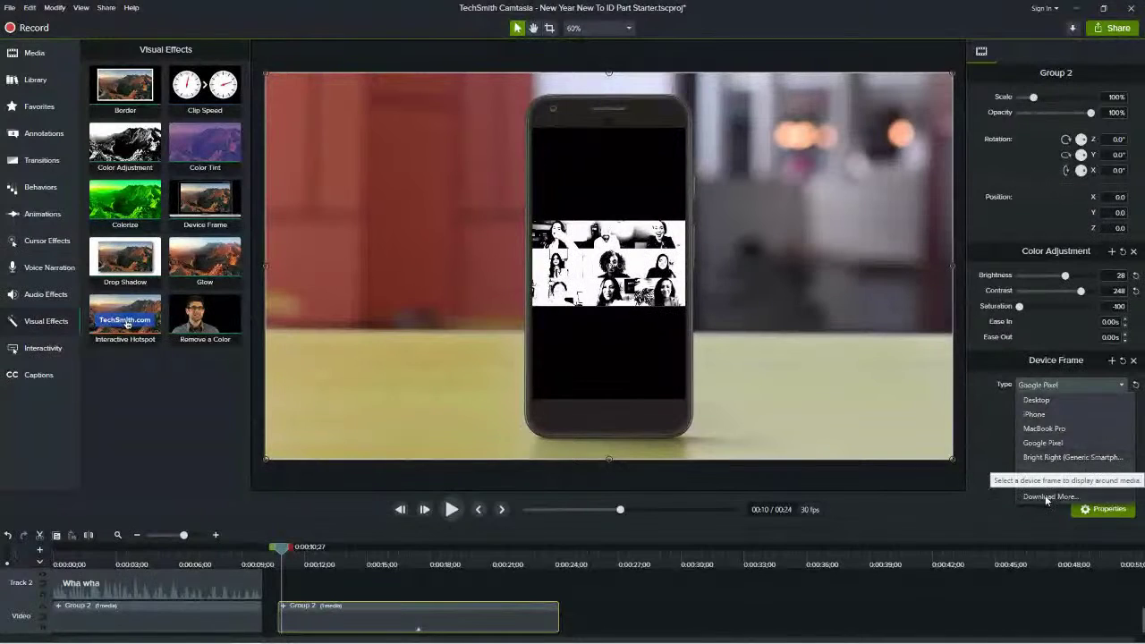
left_click(999, 419)
left_click(1042, 386)
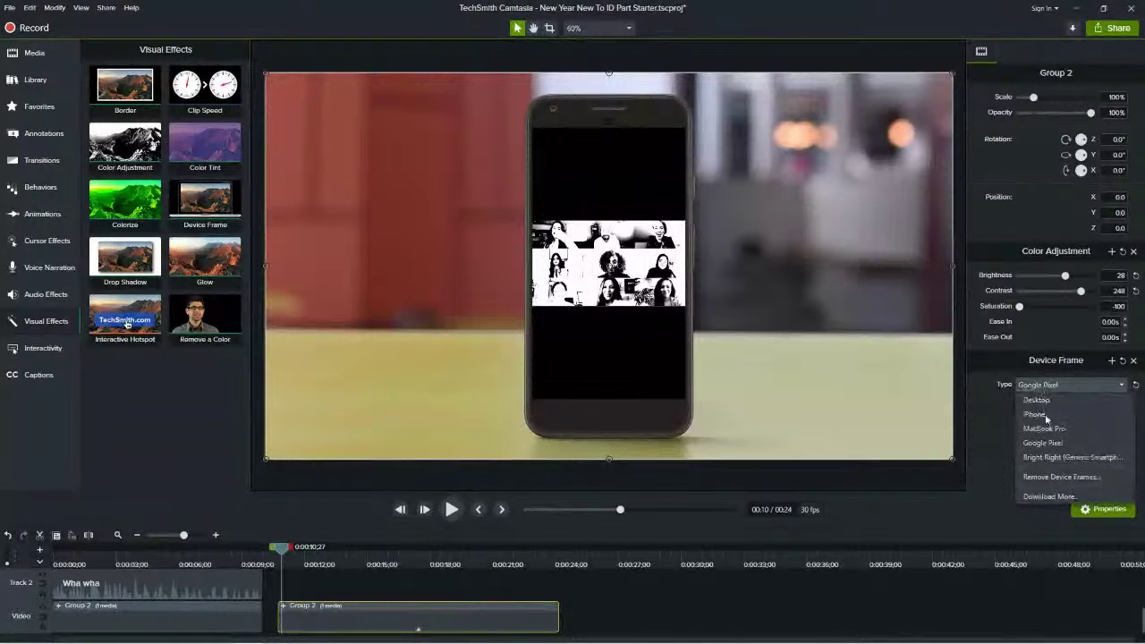
left_click(1043, 428)
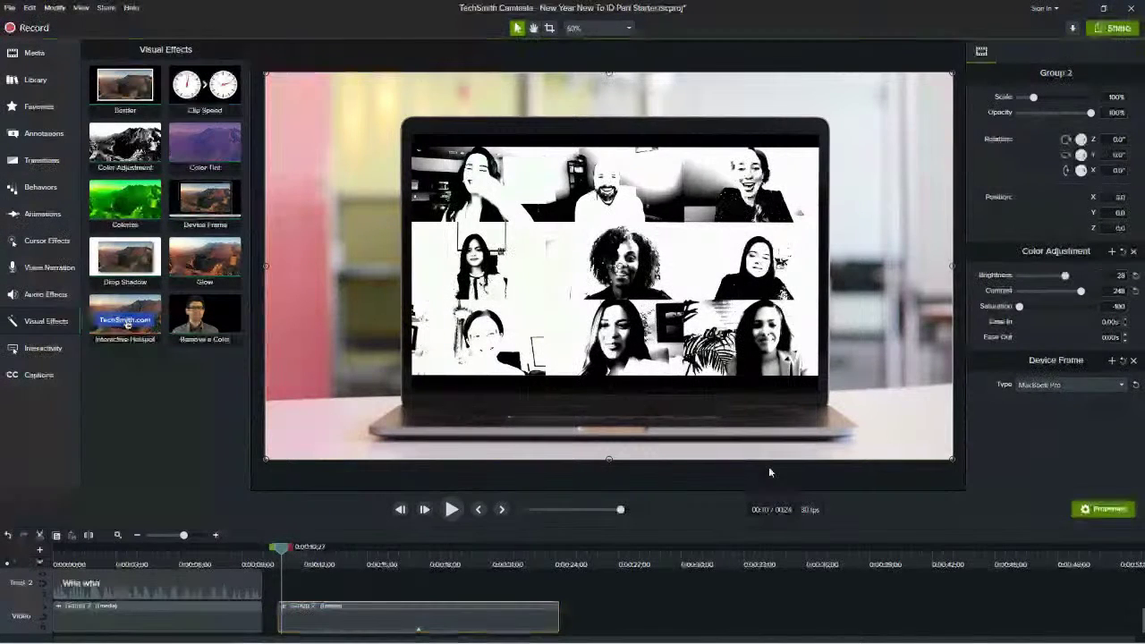
Close the gap by moving the second Group 2 clip against the end of the first, and play back the join.
left_click_drag(272, 555, 261, 556)
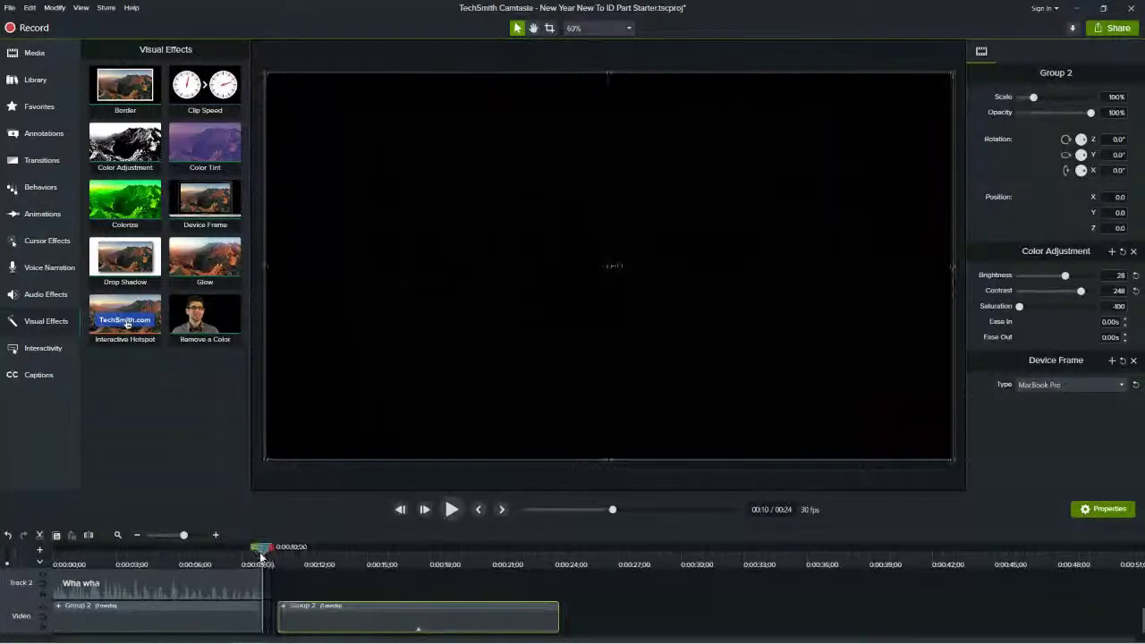
left_click_drag(261, 556, 248, 555)
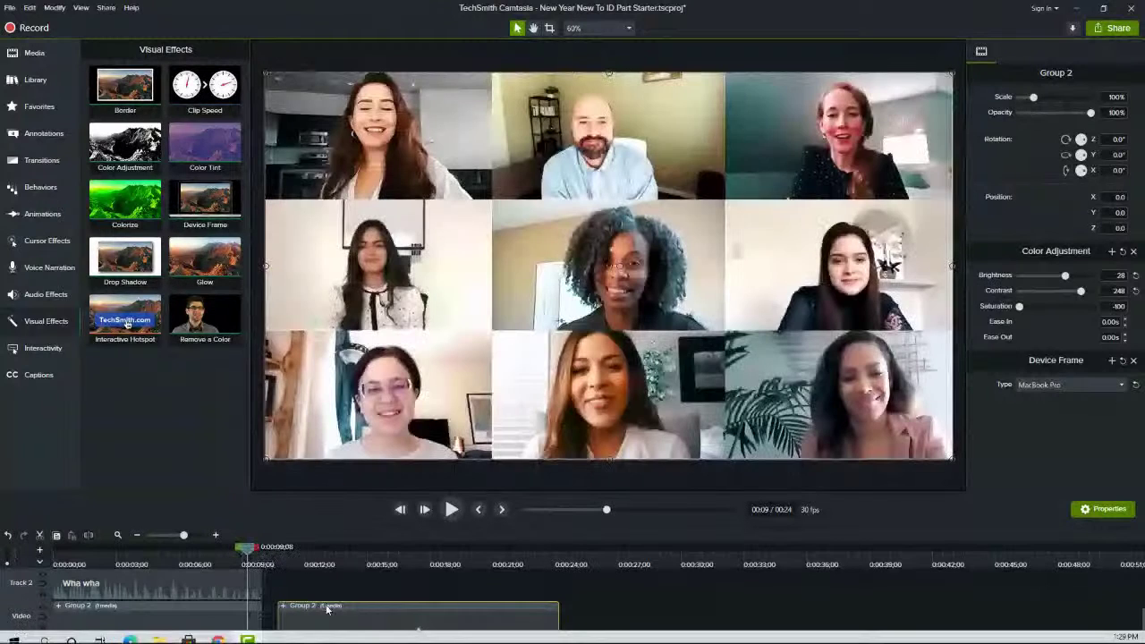
left_click_drag(327, 608, 310, 608)
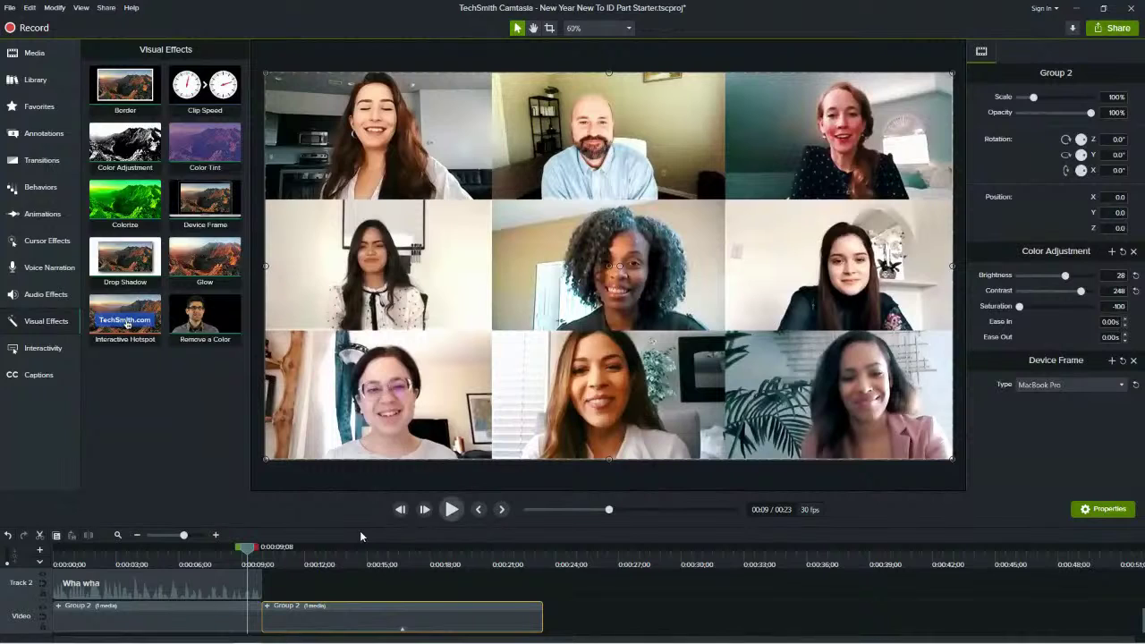
left_click(452, 510)
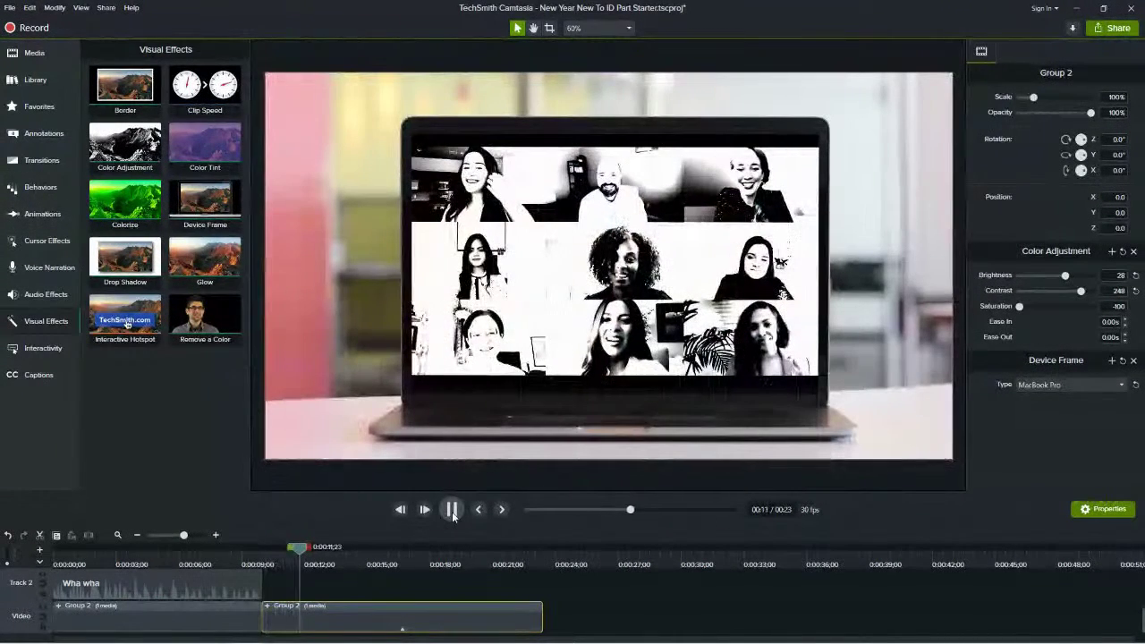
left_click(452, 511)
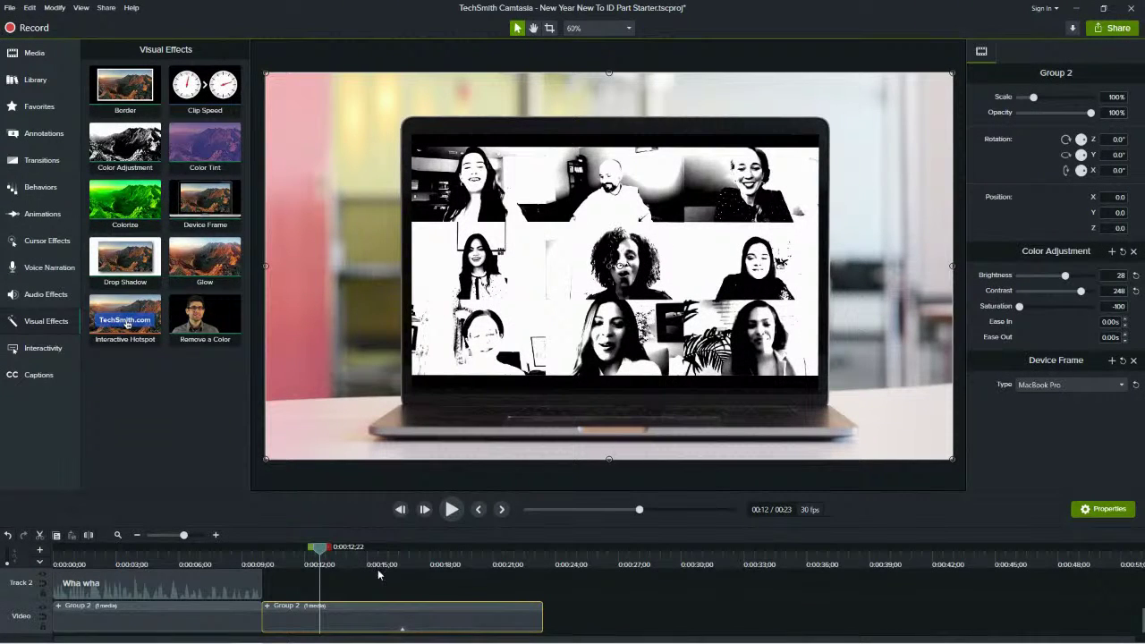
Add the FASTER-2020-07-30 Conspiracy Theory music to Track 2, directly after the Wha wha clip.
scroll(374, 579, "up", 1)
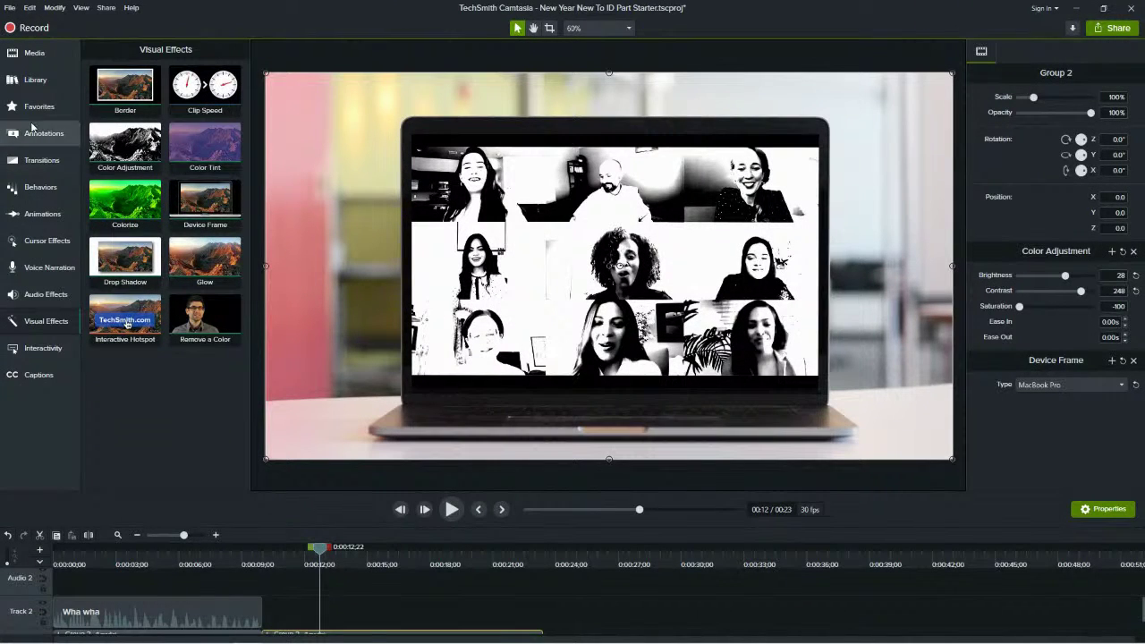
left_click(21, 56)
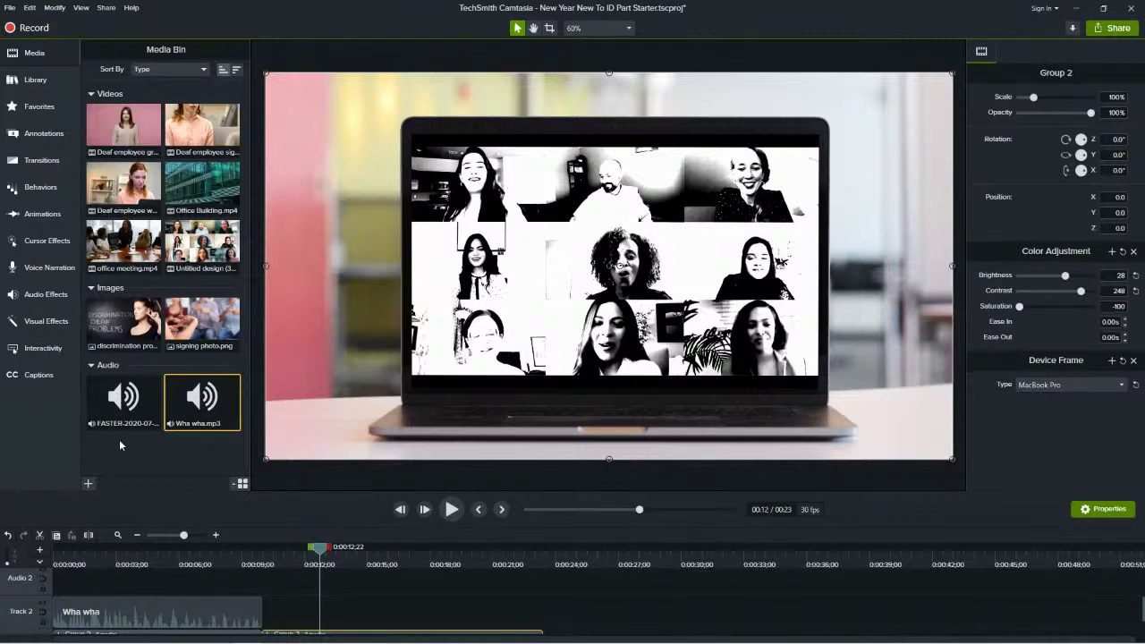
left_click_drag(129, 415, 264, 616)
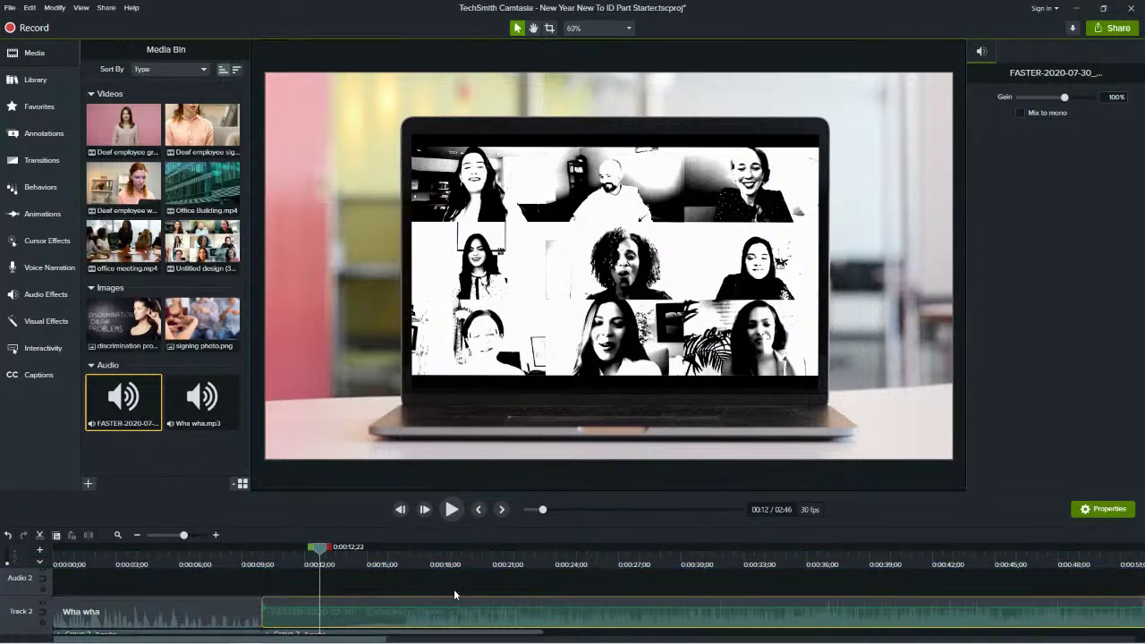
scroll(548, 578, "down", 1)
scroll(626, 617, "up", 1)
scroll(636, 622, "down", 1)
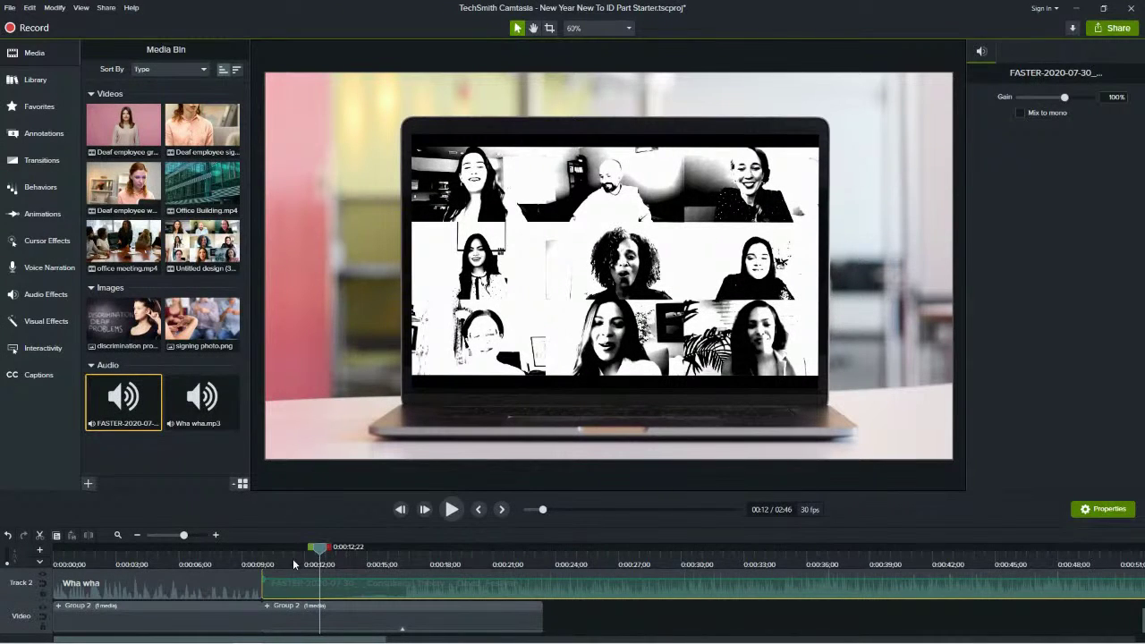
Try deleting the range from the music's start to 0:00:13;26 across Track 2 and the Video track, and undo the deletion.
left_click_drag(320, 552, 343, 555)
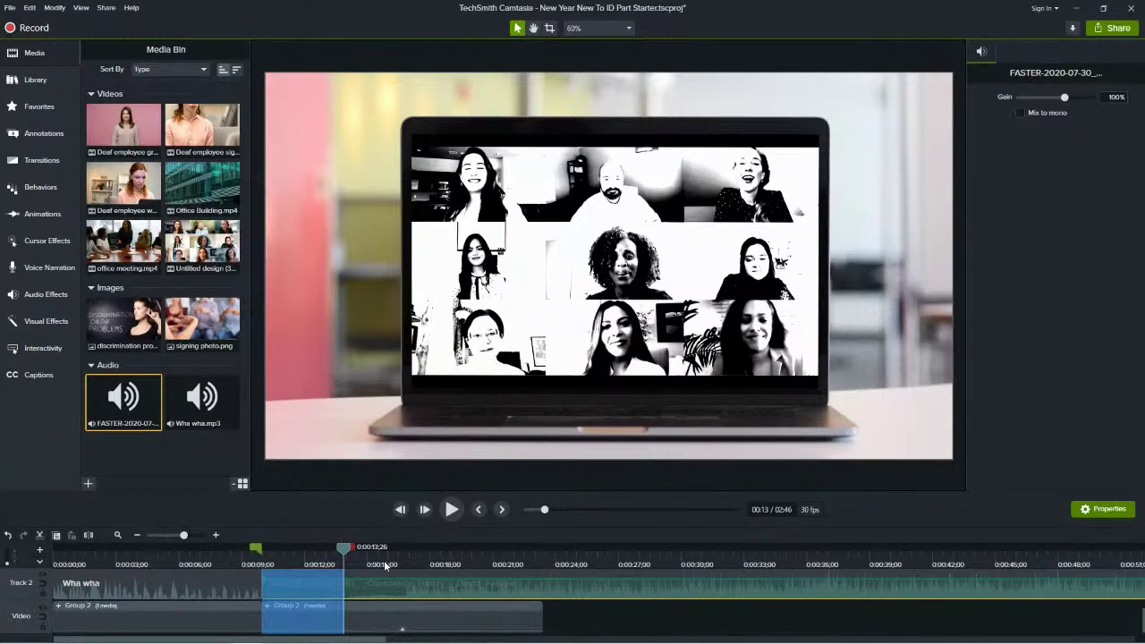
key("Delete")
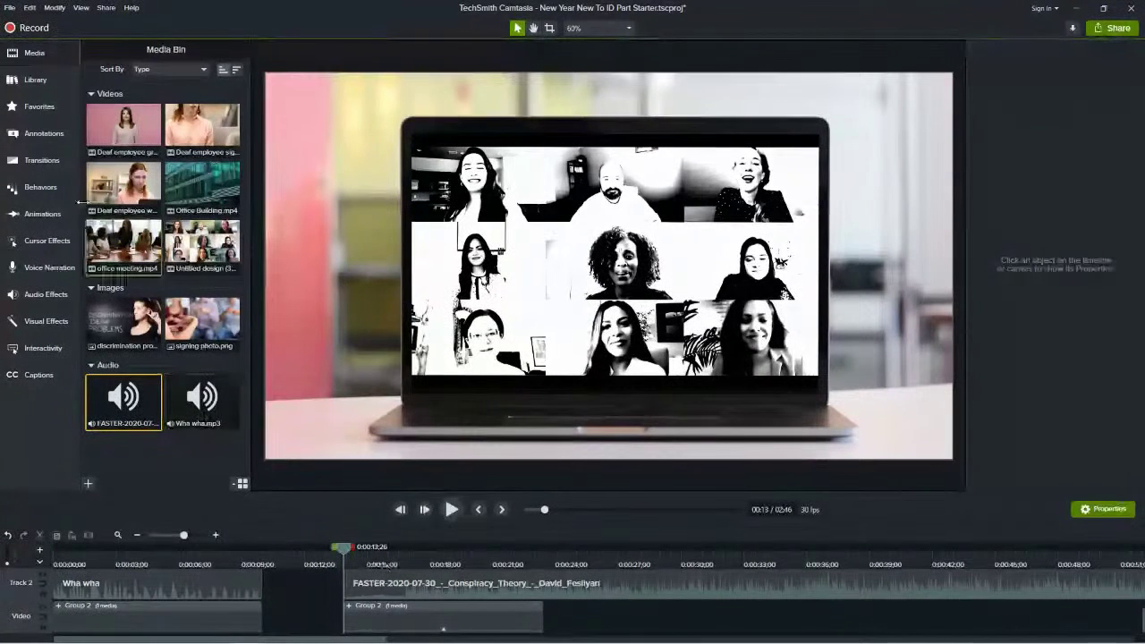
left_click(30, 7)
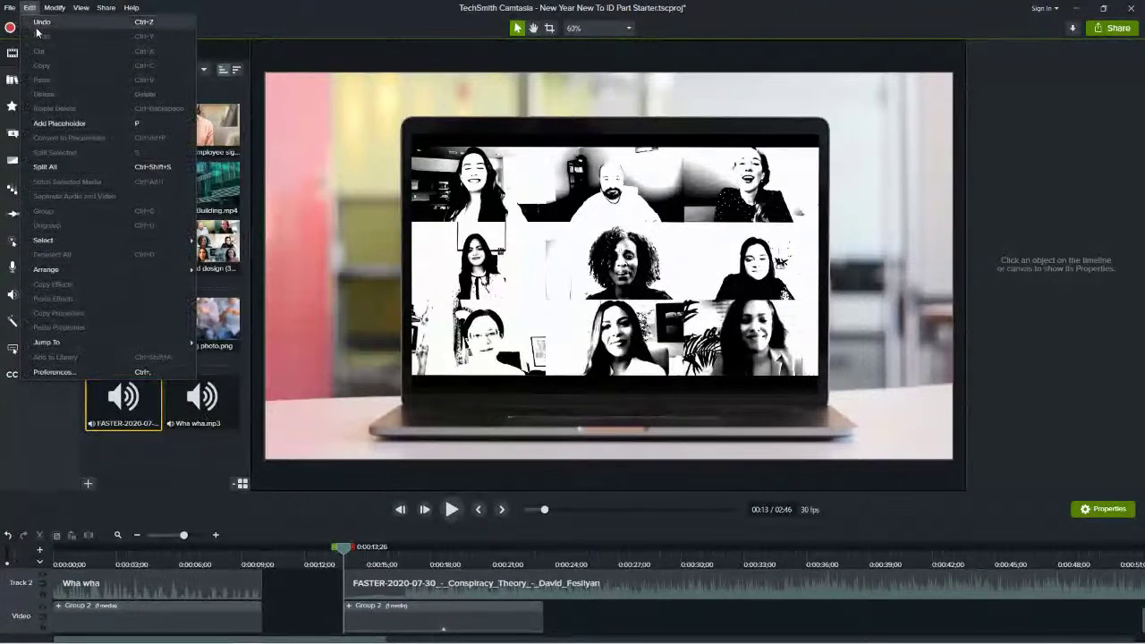
left_click(38, 24)
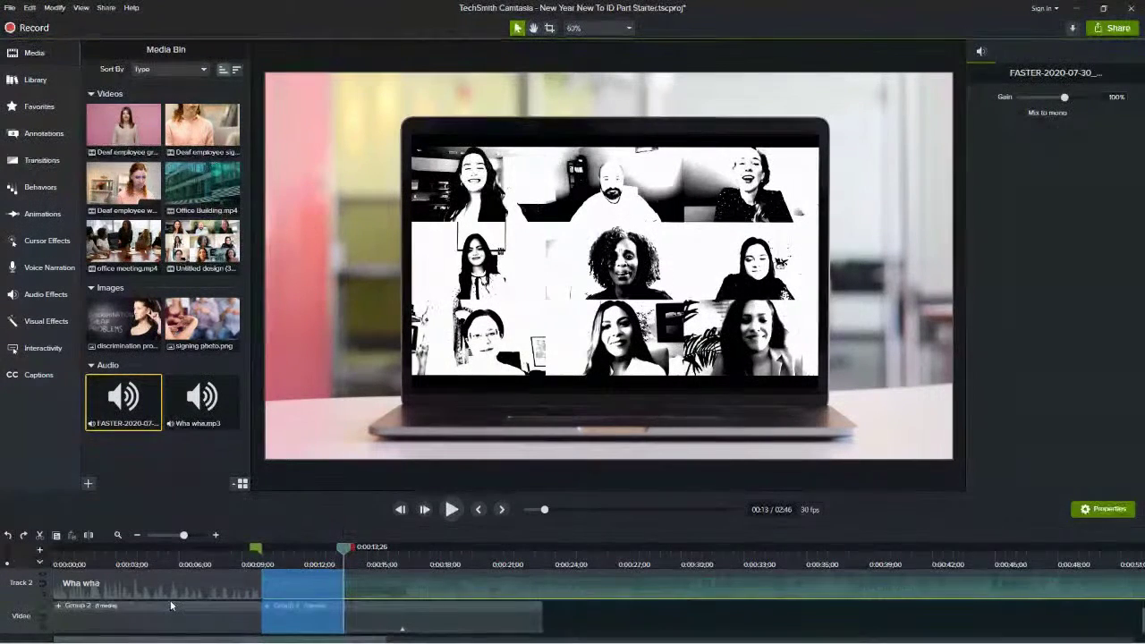
Lock the Video track and delete the selected opening section of the music clip up to 0:00:13;26.
left_click(42, 629)
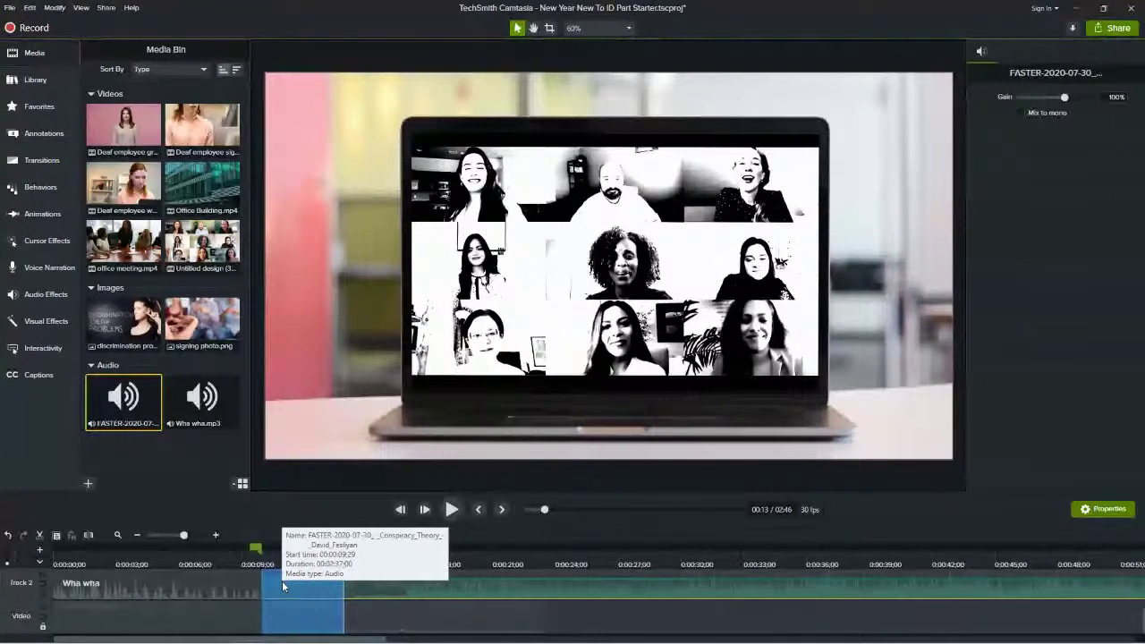
left_click_drag(281, 580, 343, 569)
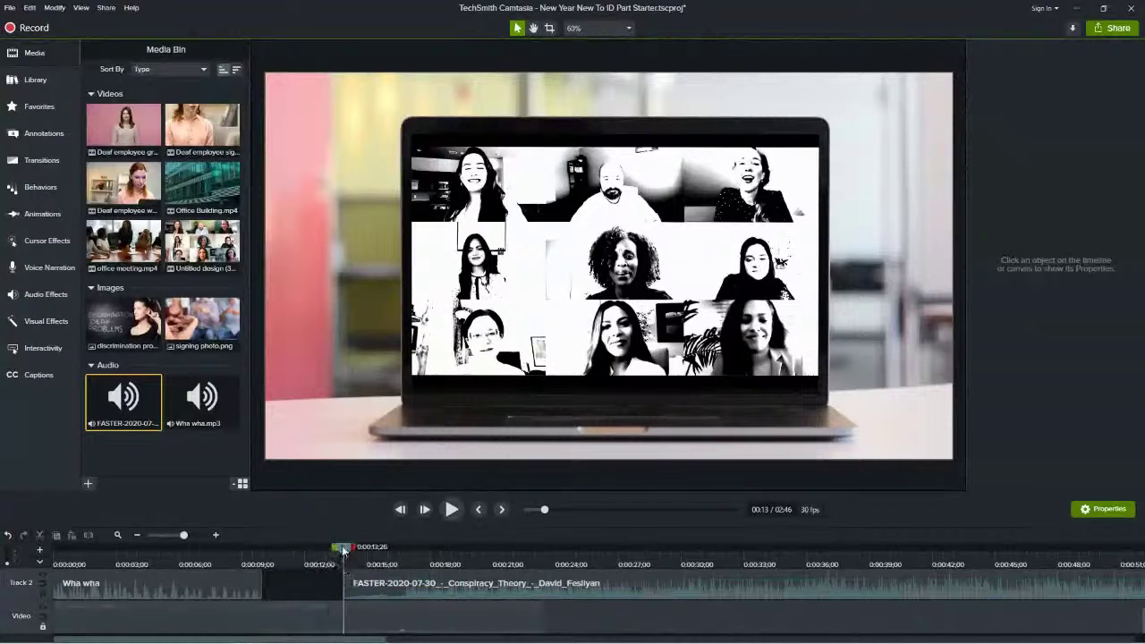
Move the trimmed music clip back against the end of the Wha wha clip and play back its beginning.
left_click(307, 556)
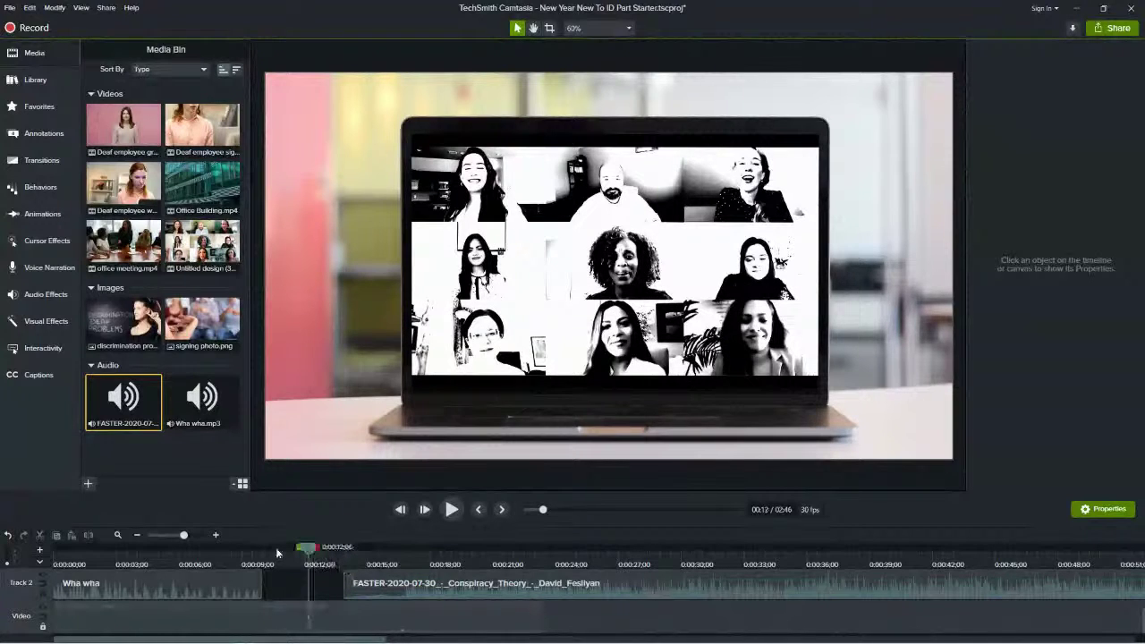
left_click(258, 553)
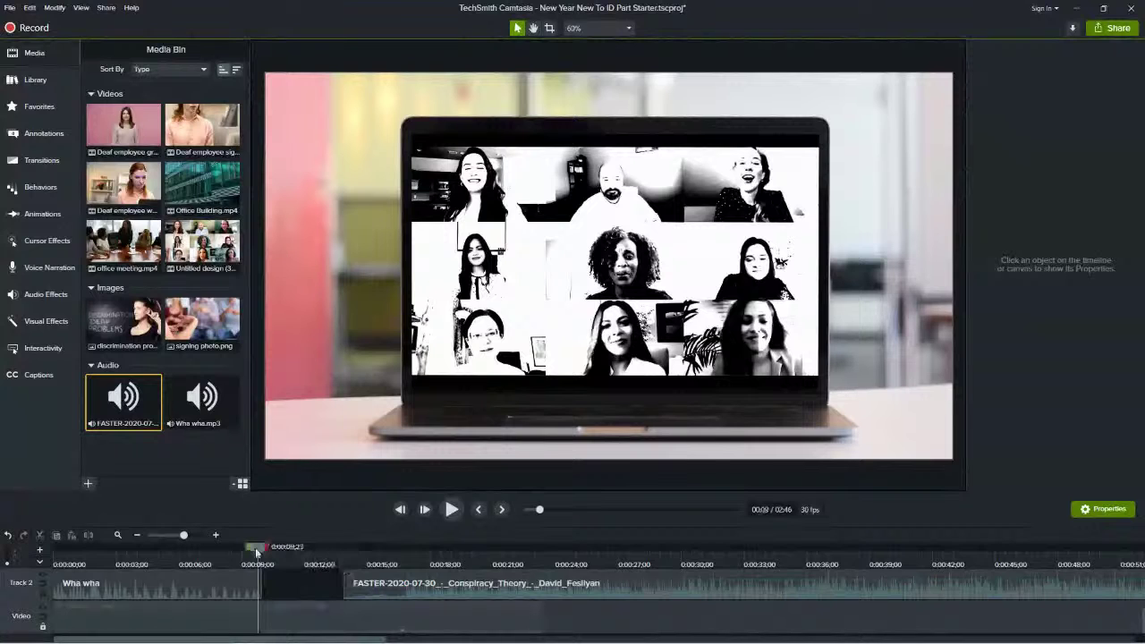
left_click_drag(256, 552, 244, 553)
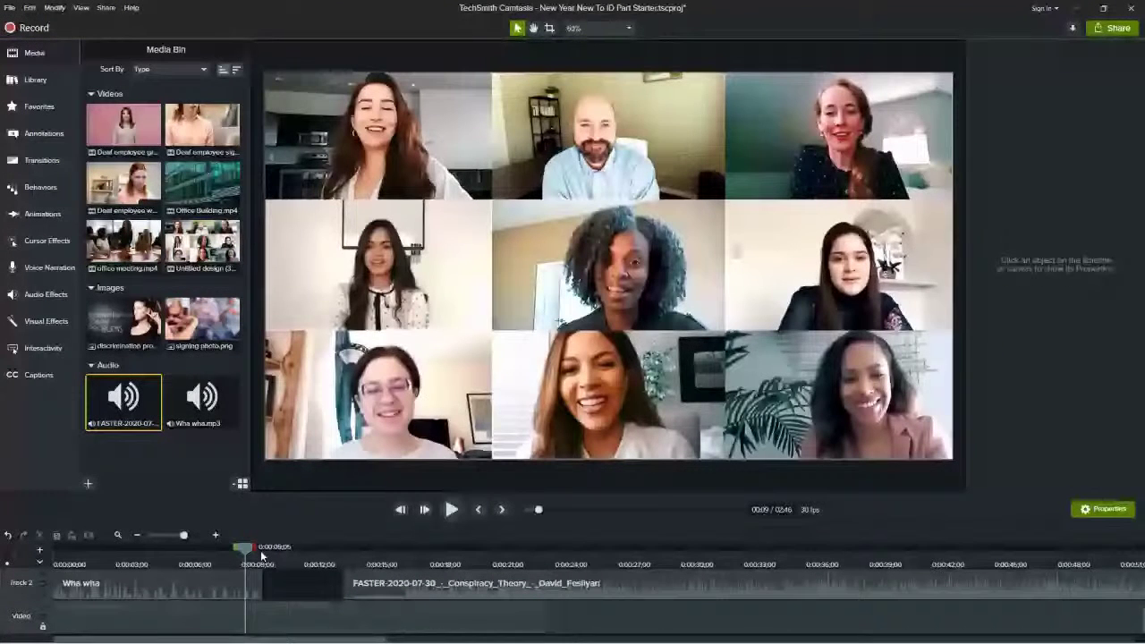
left_click(262, 555)
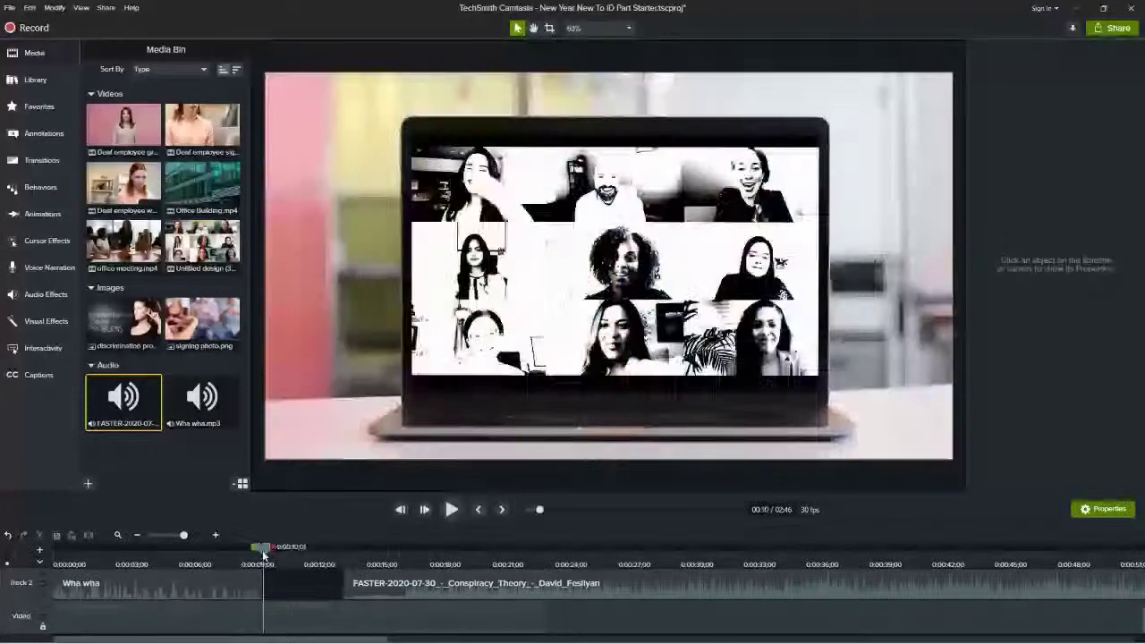
left_click(388, 586)
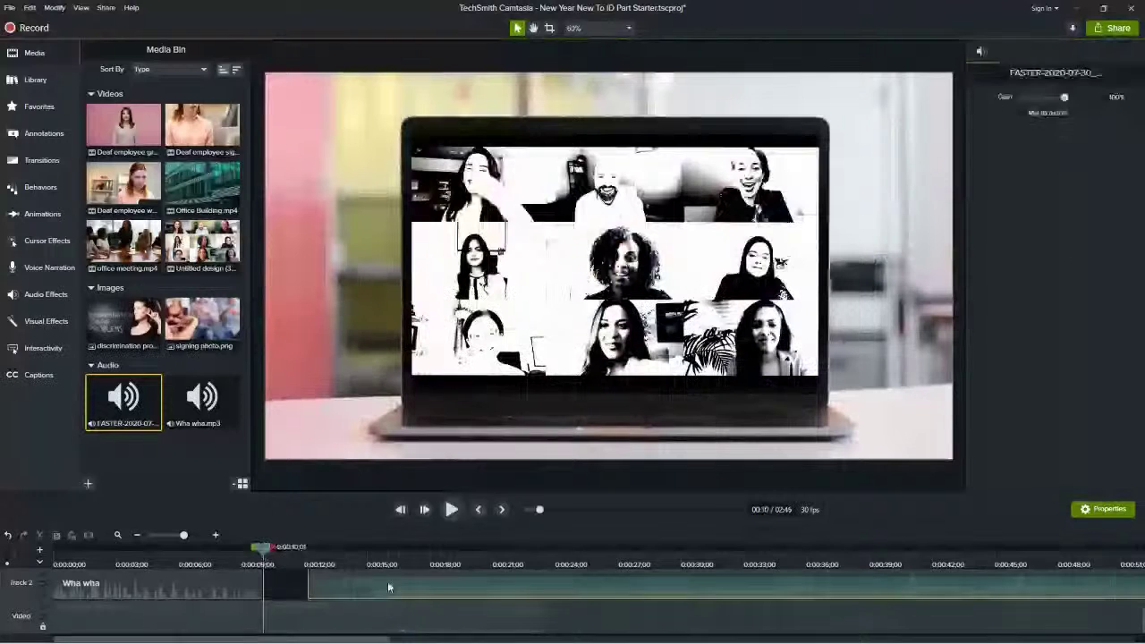
left_click_drag(388, 580, 357, 577)
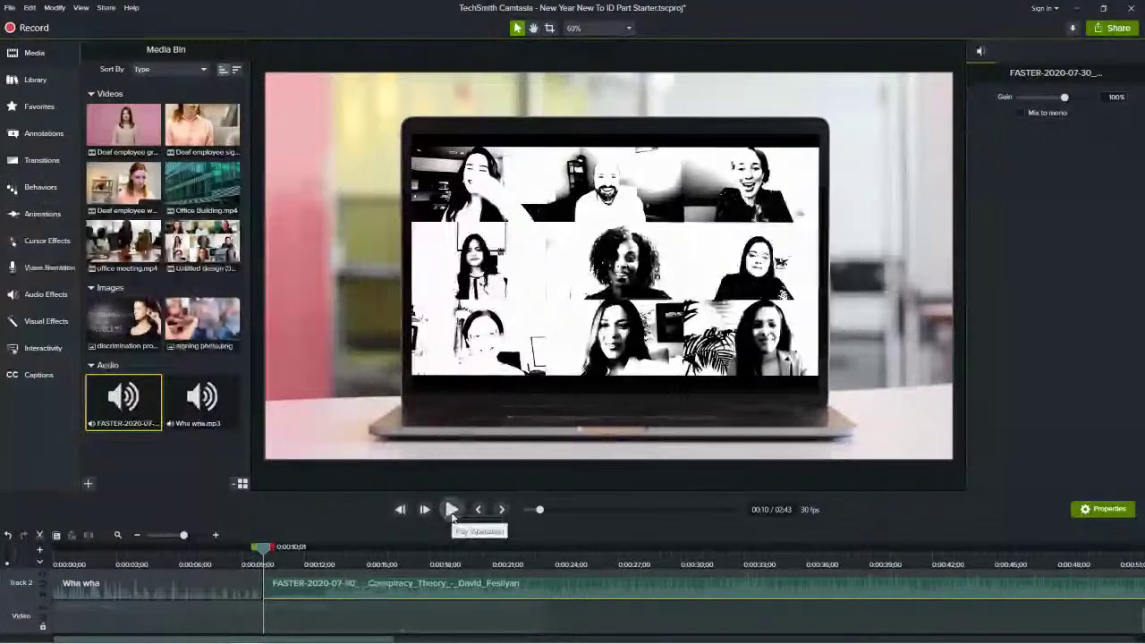
left_click(452, 511)
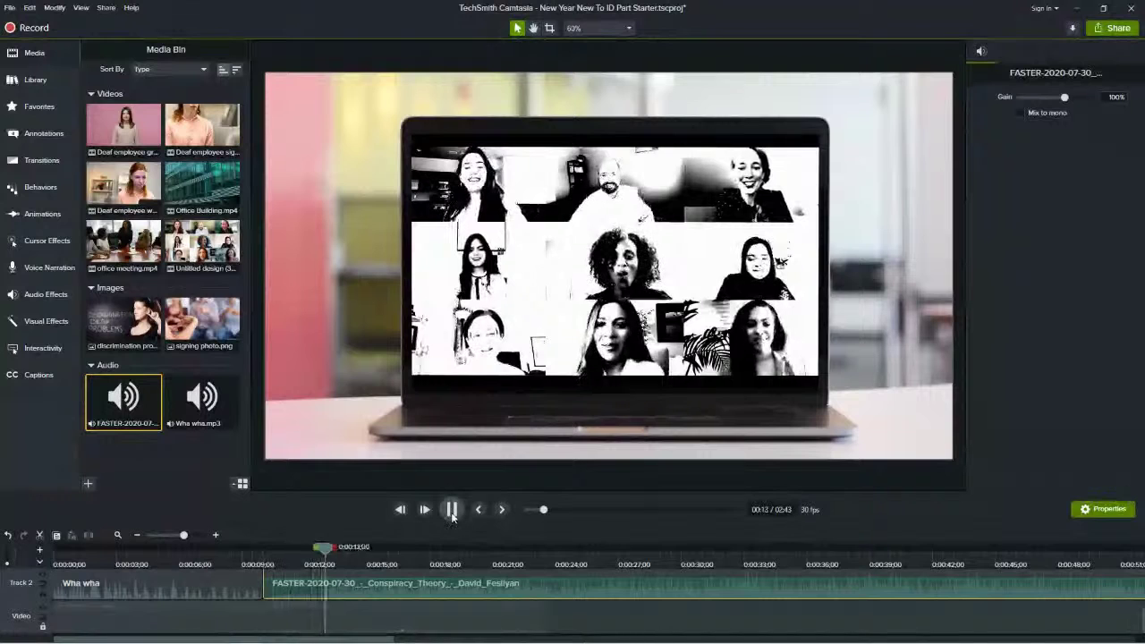
left_click(452, 510)
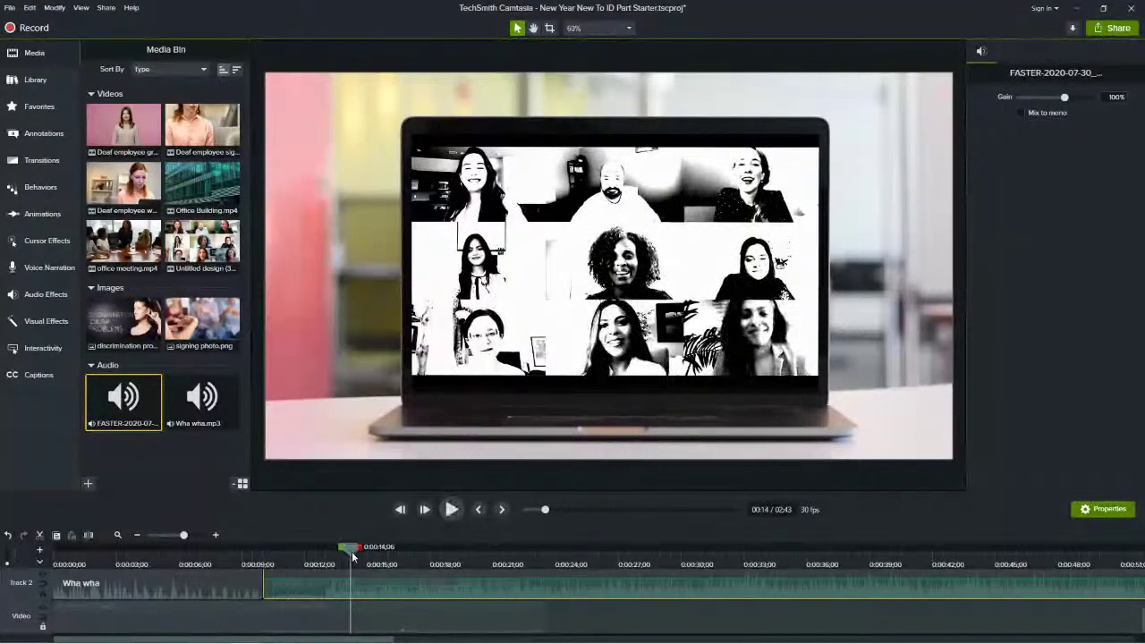
Select the music clip's opening from 0:00:09;29 to 0:00:12;27 and delete it.
left_click_drag(351, 552, 262, 562)
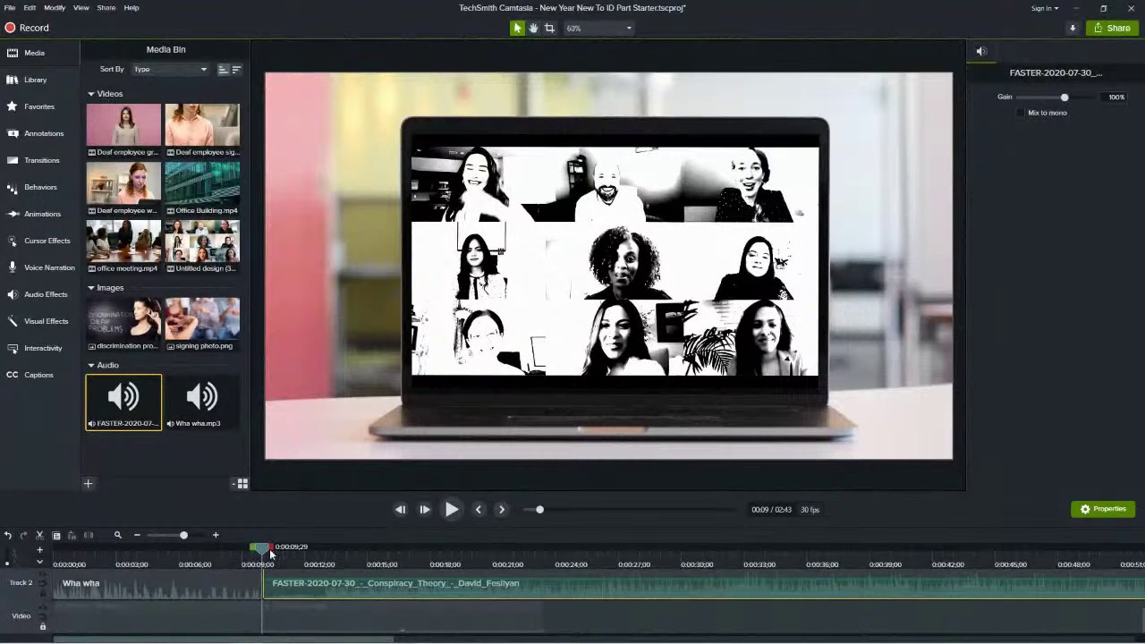
left_click_drag(271, 548, 332, 561)
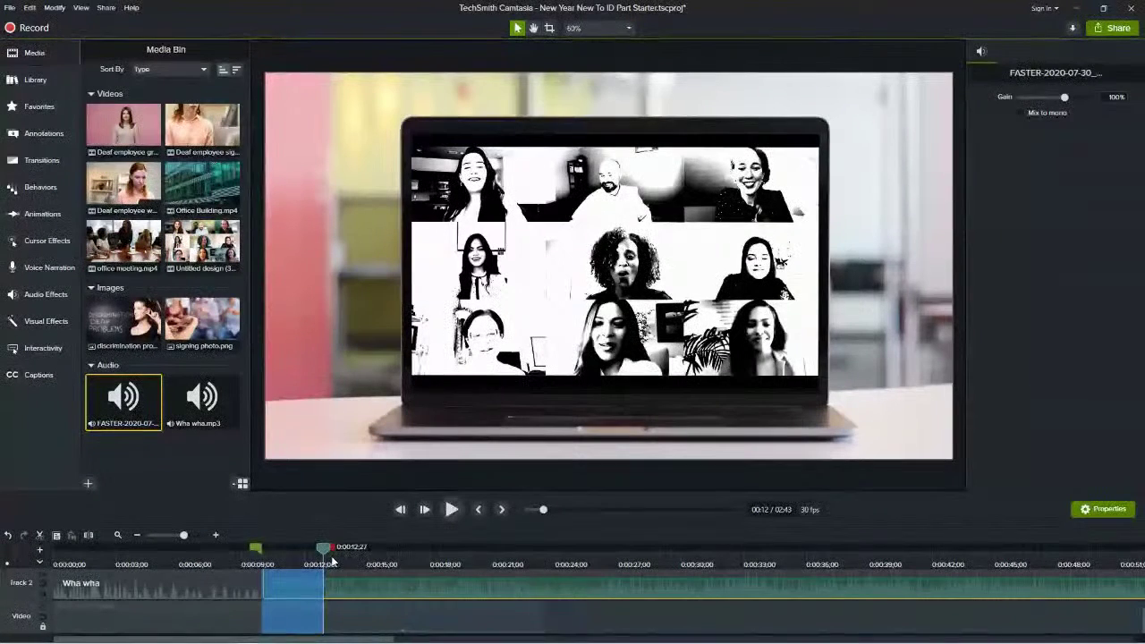
key("Delete")
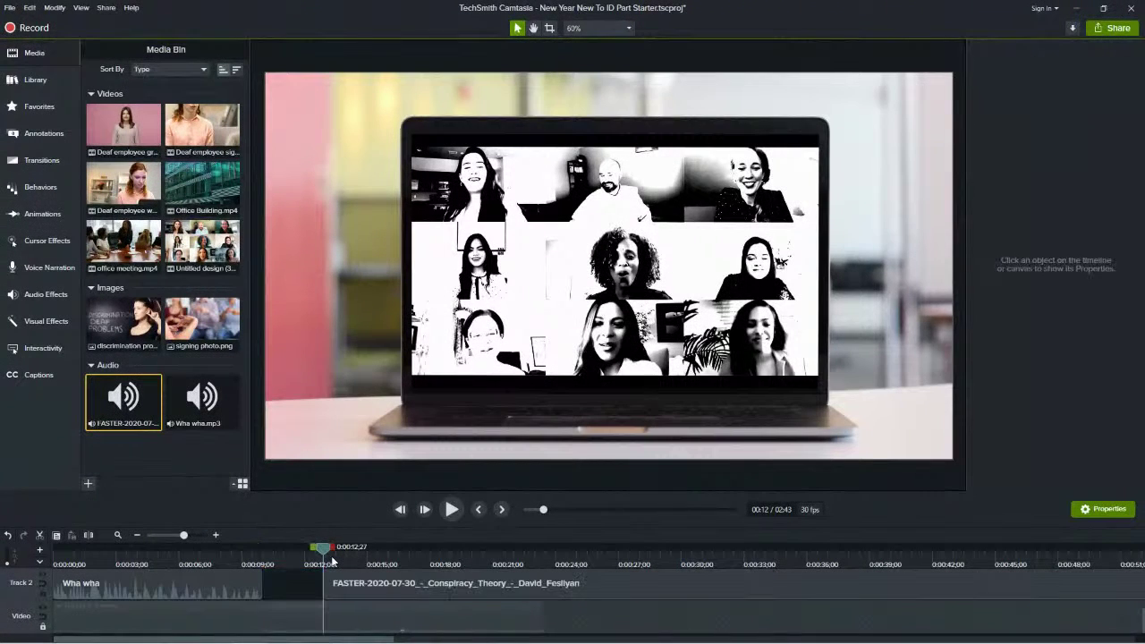
Move the remaining music against the end of the Wha wha clip and play it through to the end of the video footage.
left_click_drag(326, 552, 256, 552)
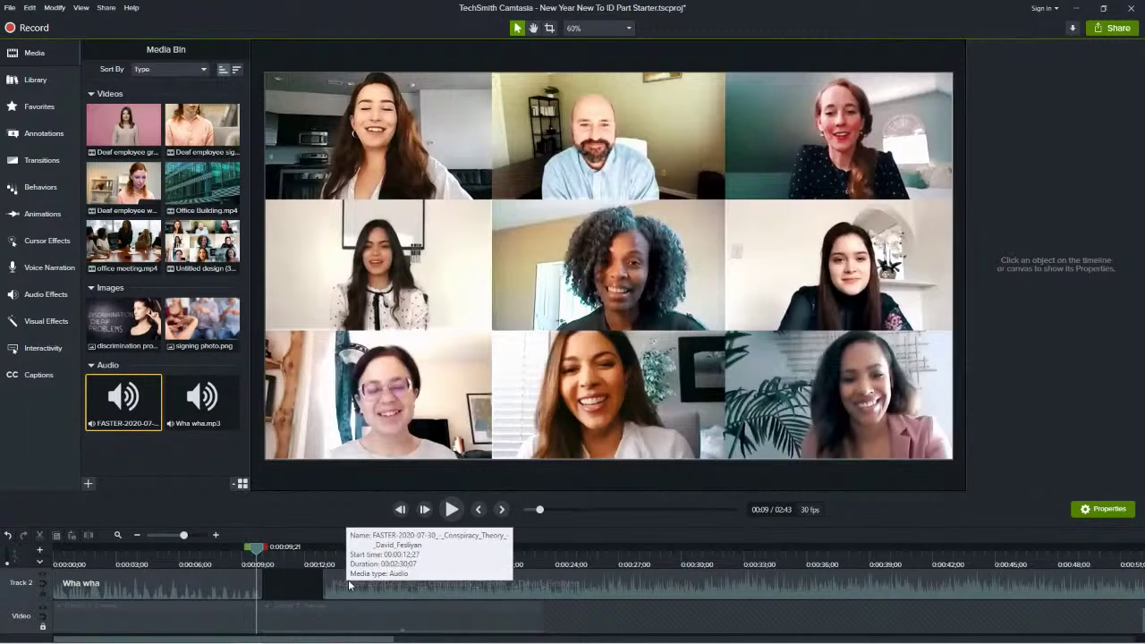
mouse_move(348, 579)
left_mouse_down()
mouse_move(282, 577)
mouse_move(296, 560)
mouse_move(314, 565)
left_mouse_up()
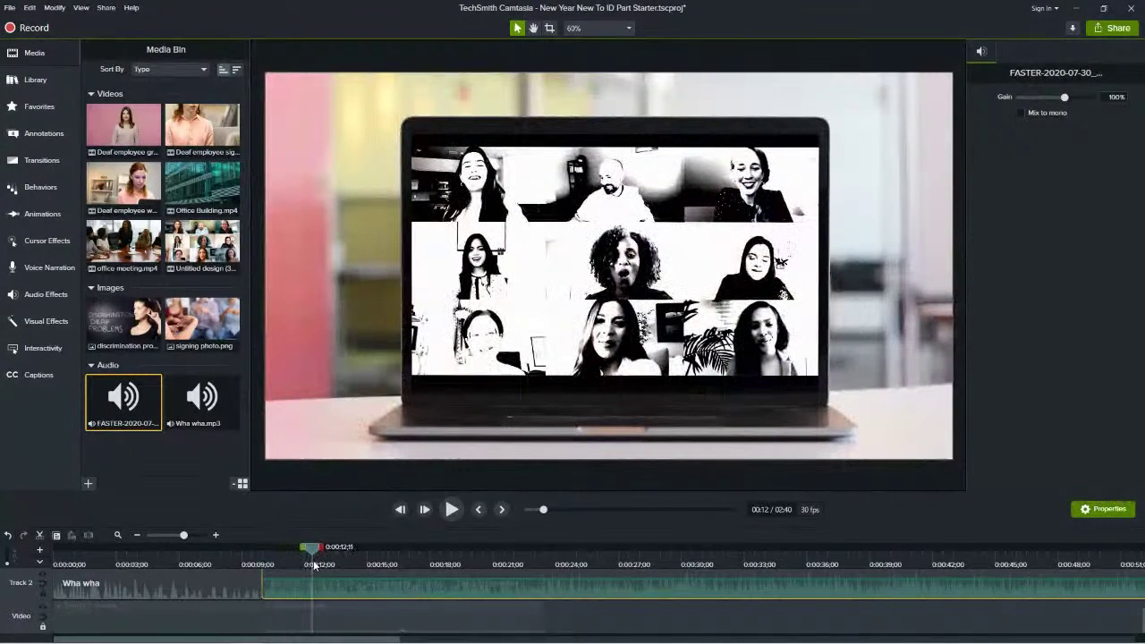
left_click(451, 511)
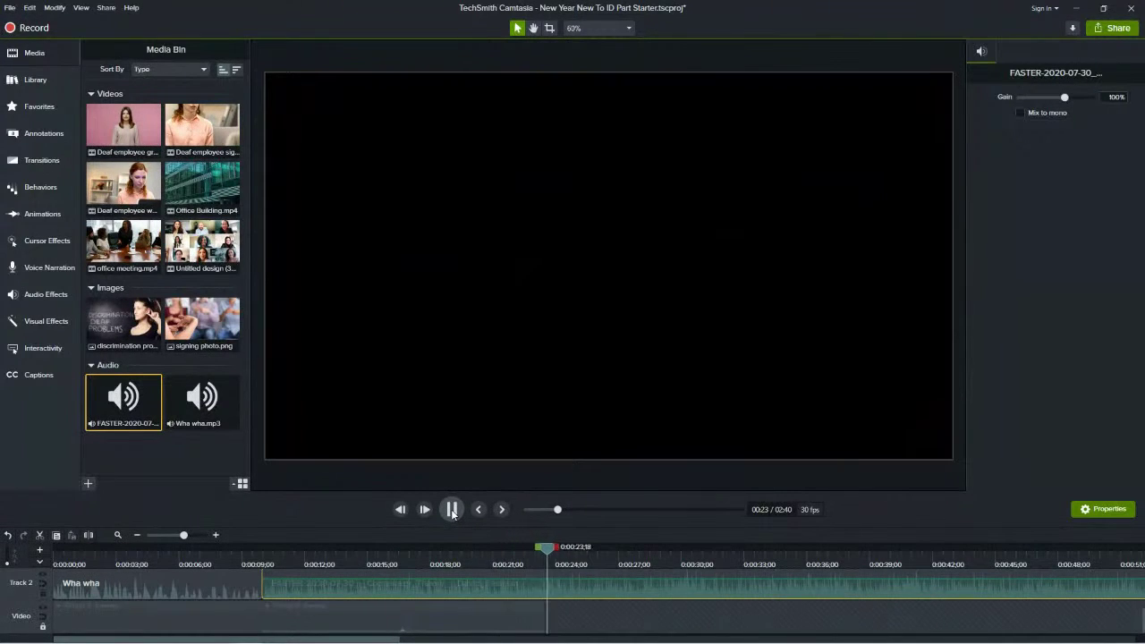
left_click(451, 509)
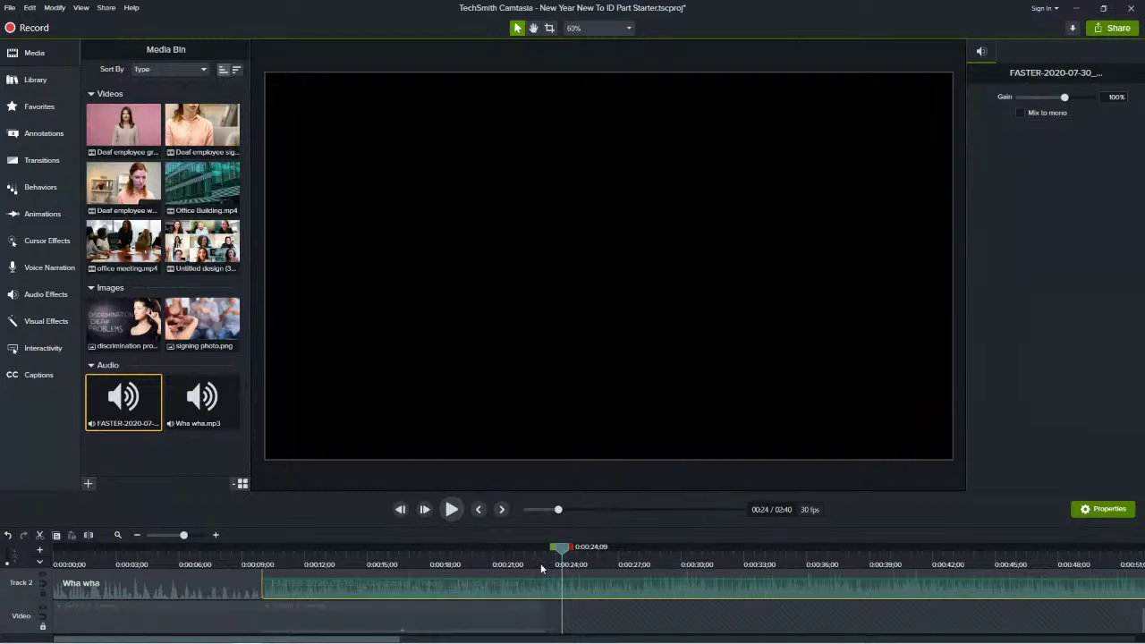
Select the music clip's excess from 0:00:23;12 to its end at 0:02:40;06 and cut it.
left_click_drag(562, 556, 542, 558)
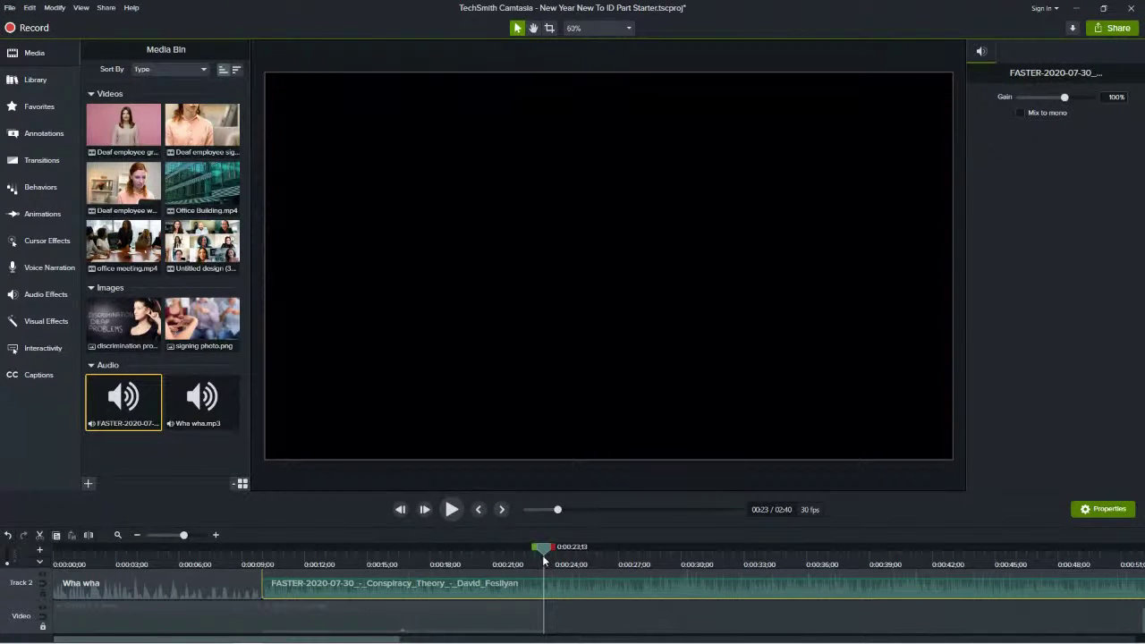
mouse_move(185, 536)
left_mouse_down()
mouse_move(171, 535)
mouse_move(195, 538)
mouse_move(166, 534)
left_mouse_up()
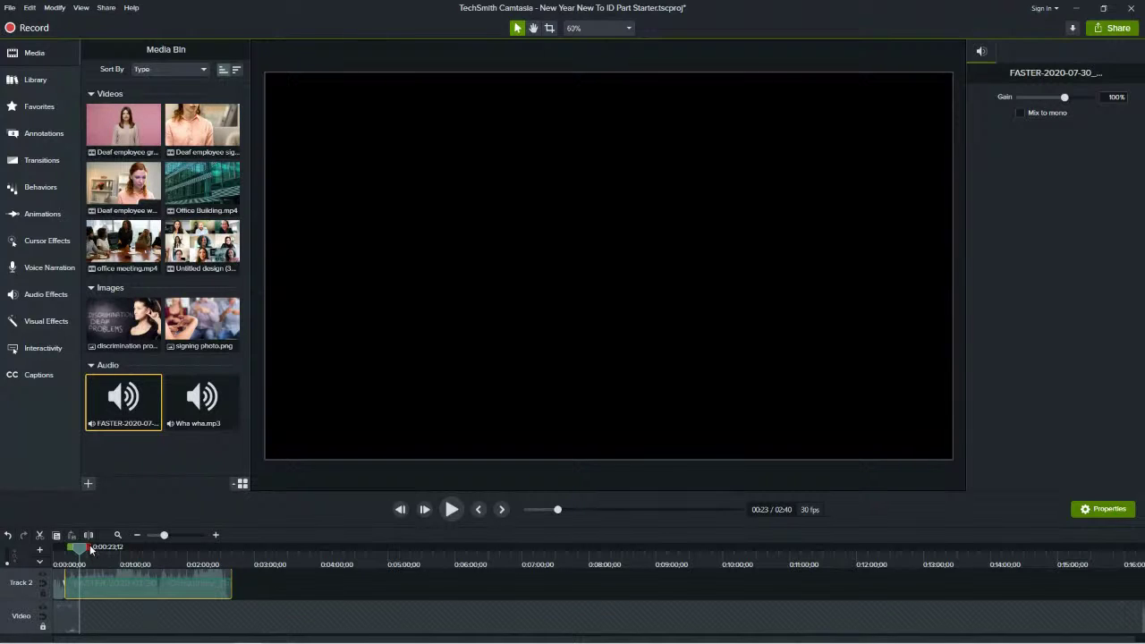
mouse_move(95, 550)
left_click_drag(98, 550, 272, 595)
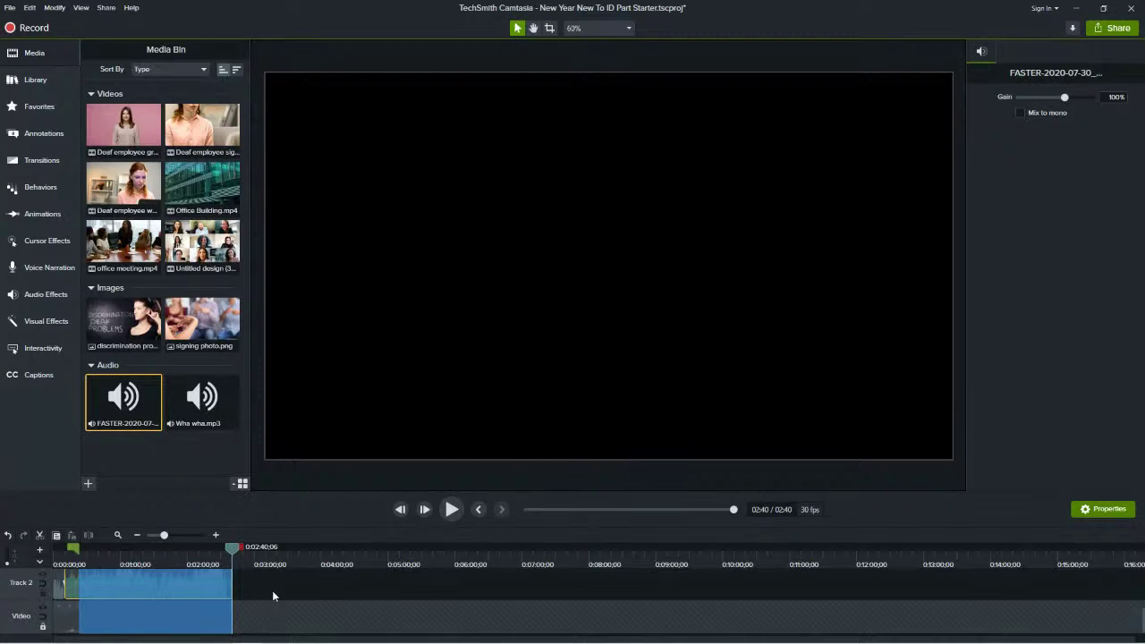
key("ctrl+x")
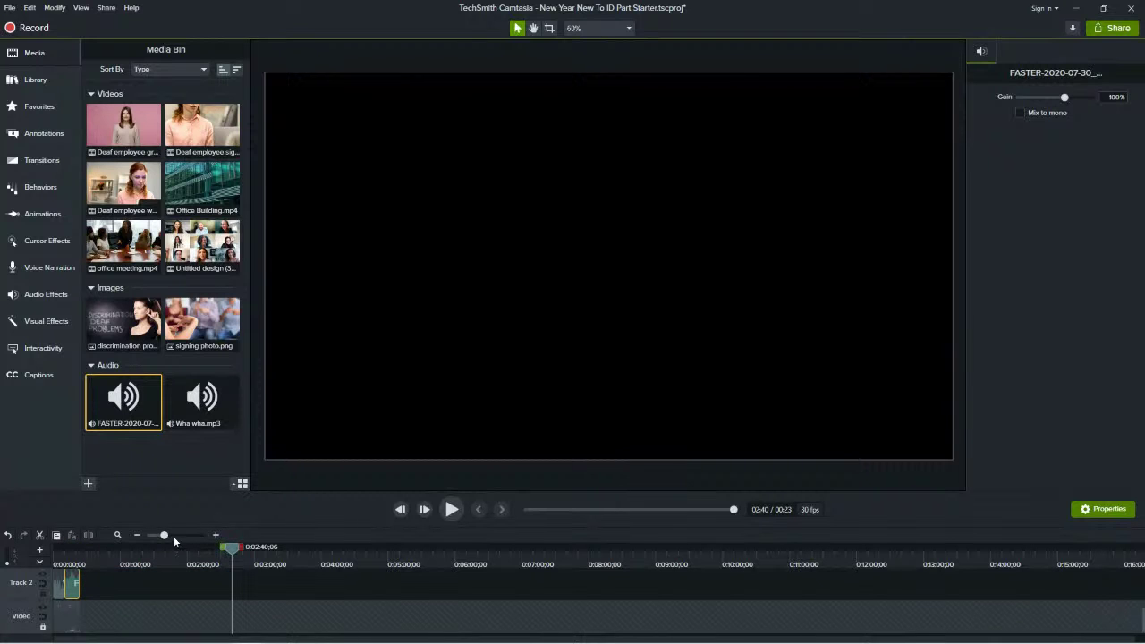
Play back the opening few seconds of the project from the beginning.
mouse_move(164, 535)
left_mouse_down()
mouse_move(188, 539)
mouse_move(166, 537)
left_mouse_up()
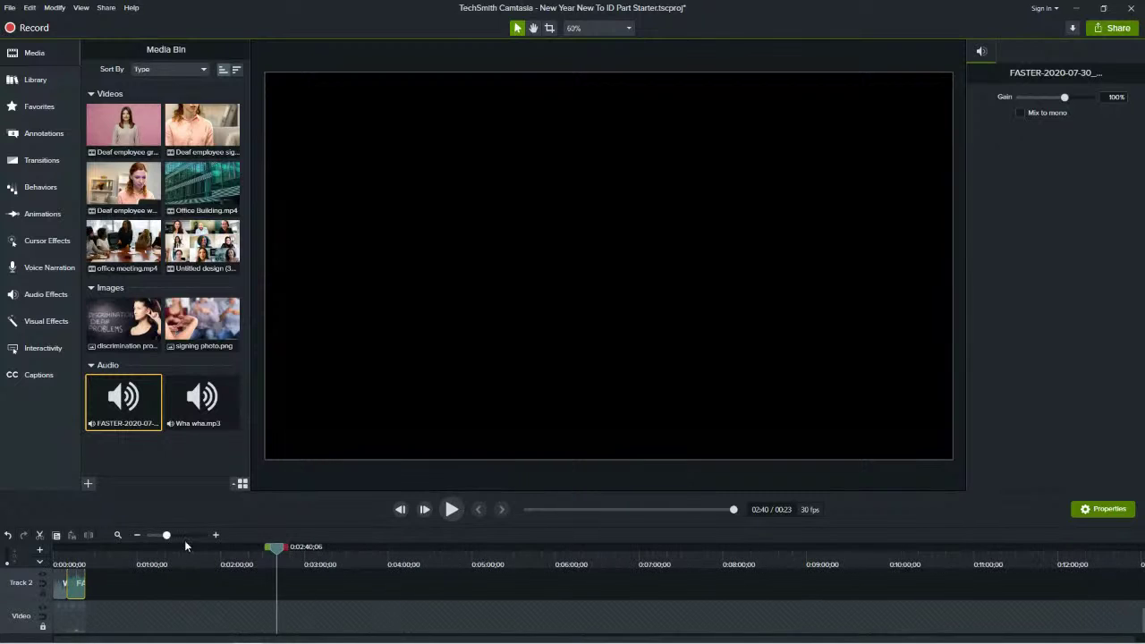
left_click_drag(269, 554, 56, 550)
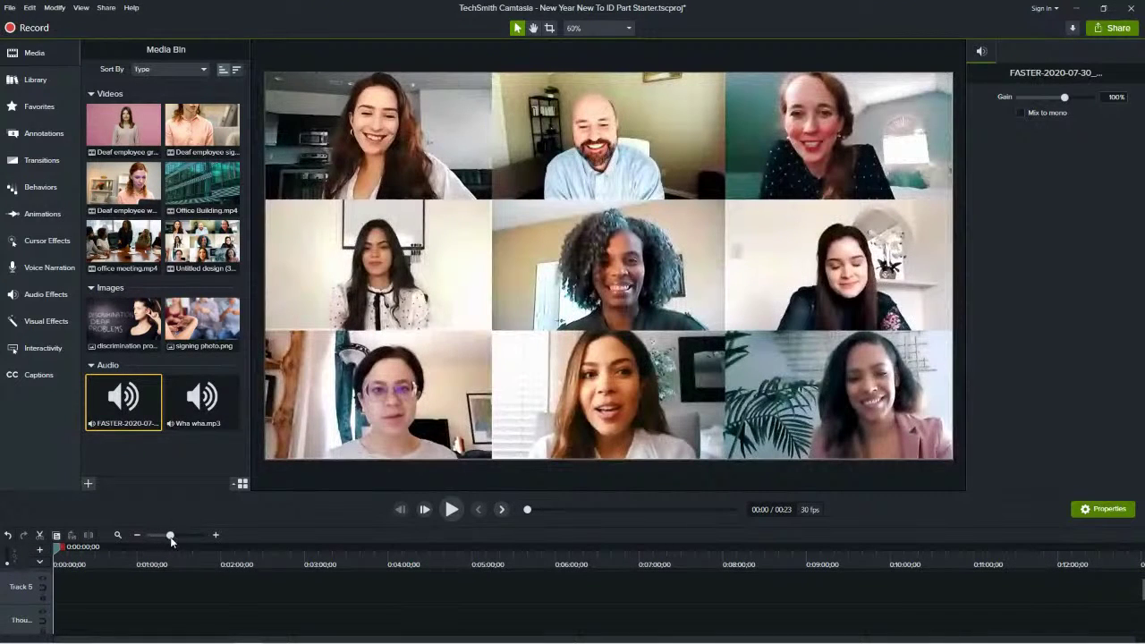
left_click_drag(166, 536, 180, 536)
scroll(155, 598, "down", 3)
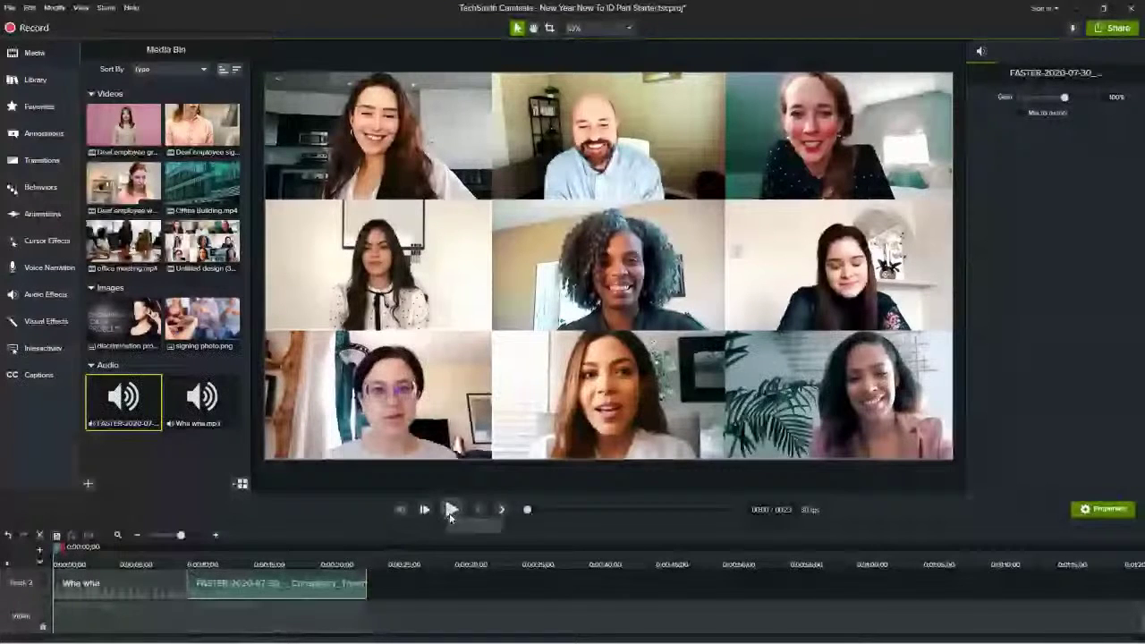
left_click(451, 517)
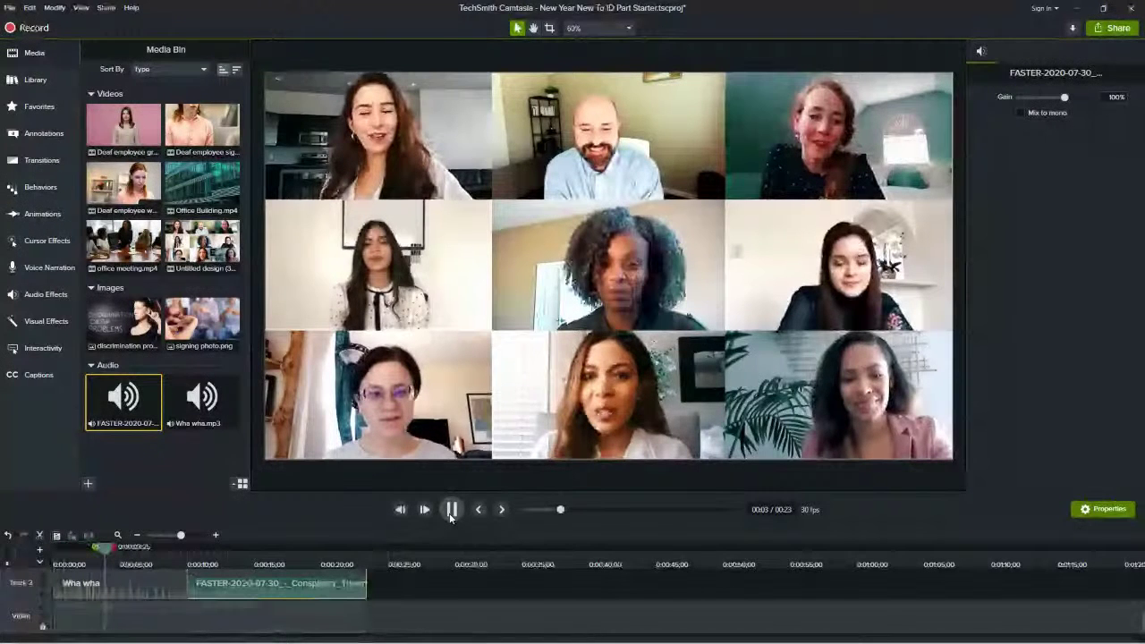
left_click(451, 509)
Add the Fade In audio effect to the Wha wha clip and play it through into the music clip.
left_click(170, 594)
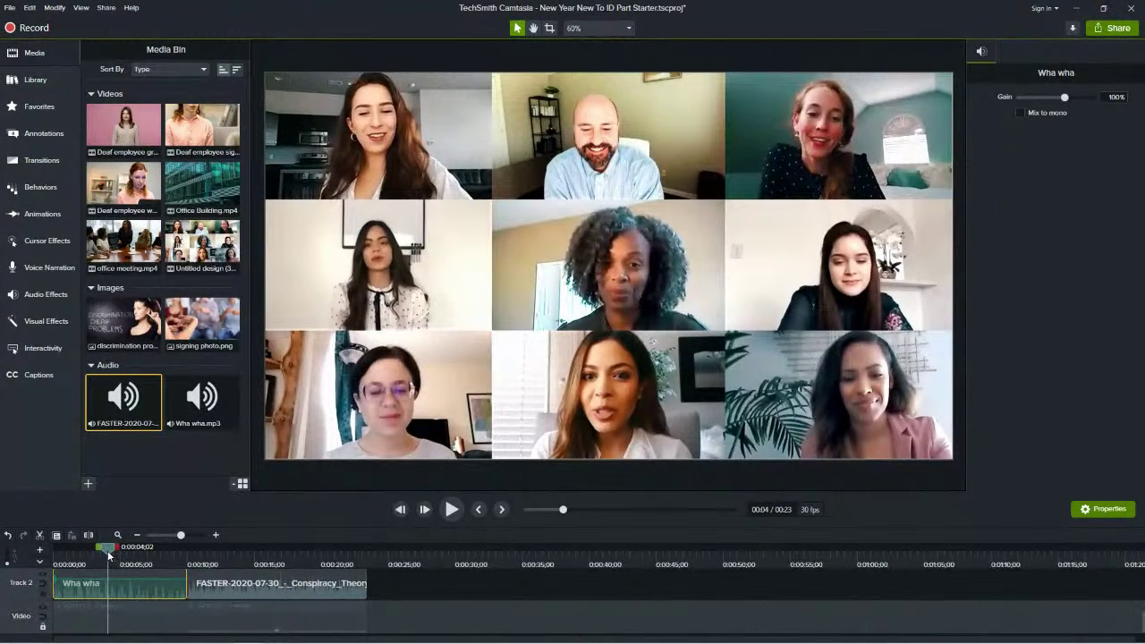
left_click_drag(111, 555, 45, 559)
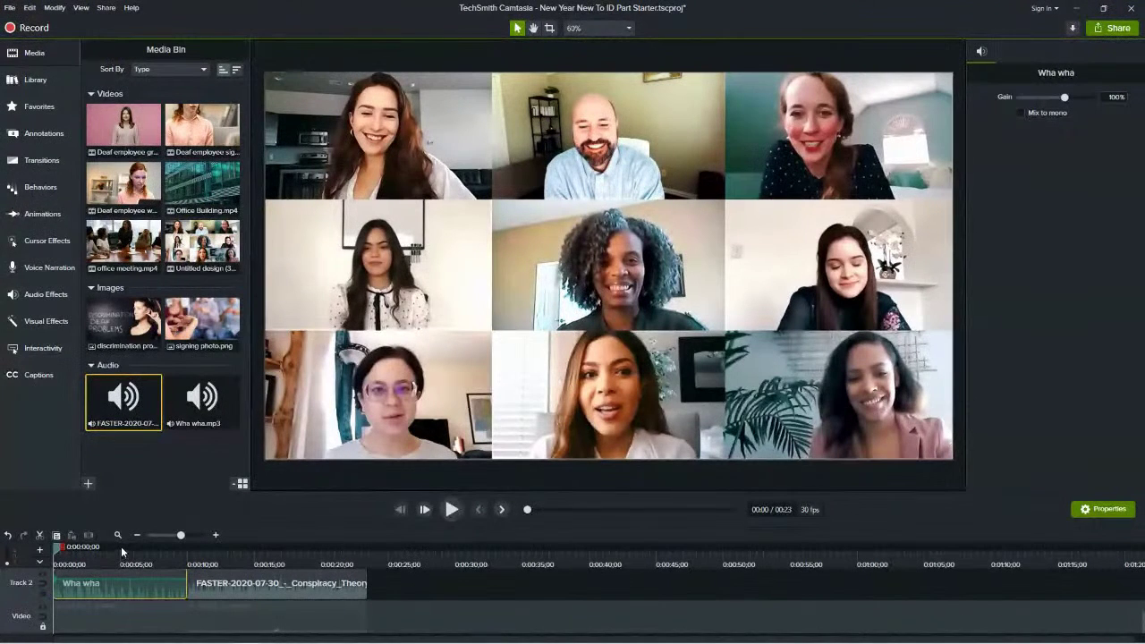
left_click(33, 307)
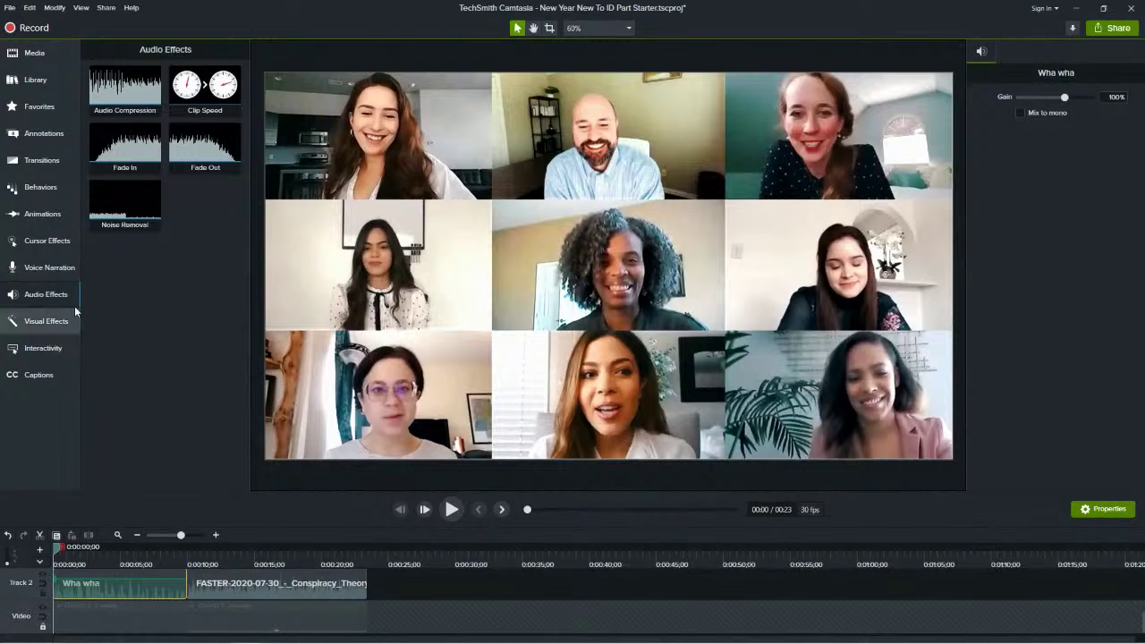
left_click_drag(119, 152, 72, 586)
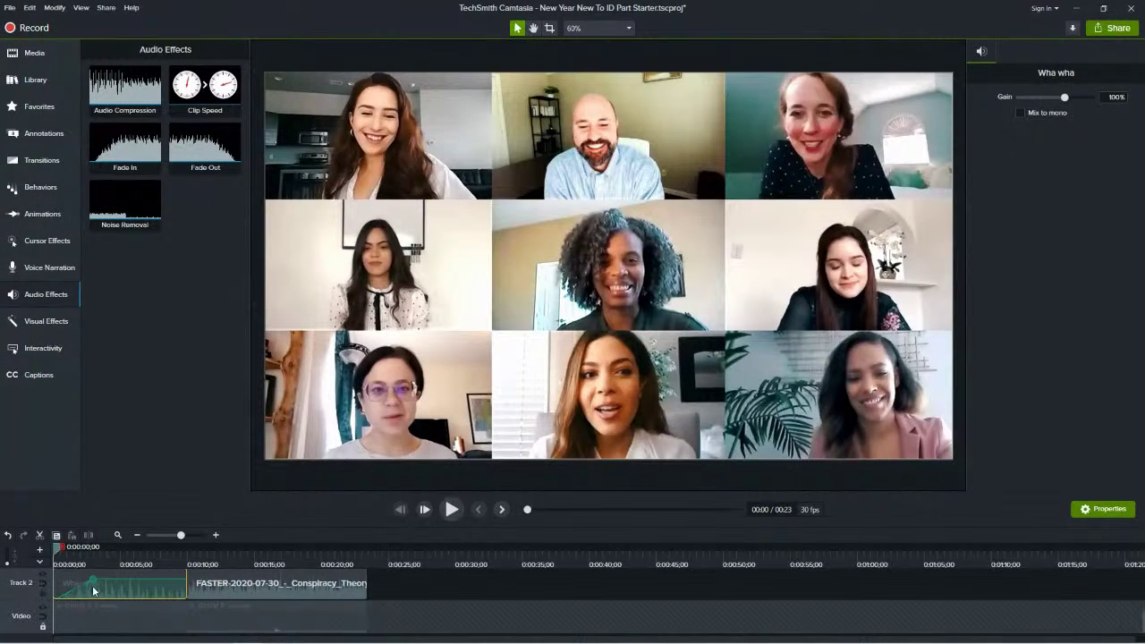
mouse_move(136, 586)
left_mouse_down()
mouse_move(136, 571)
mouse_move(137, 591)
left_mouse_up()
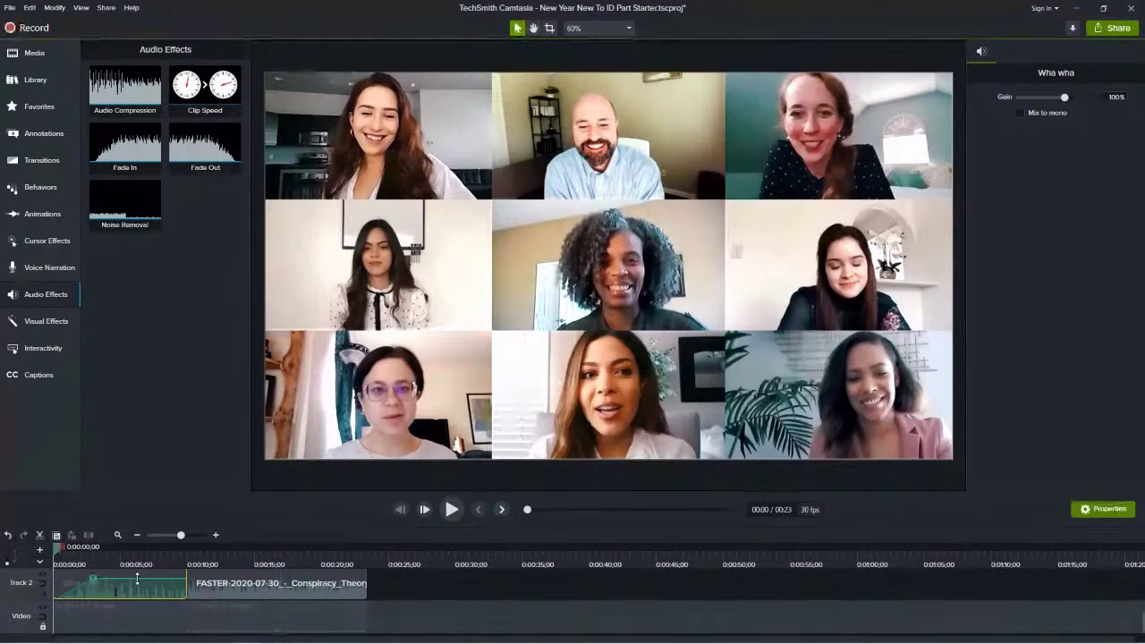
left_click(452, 511)
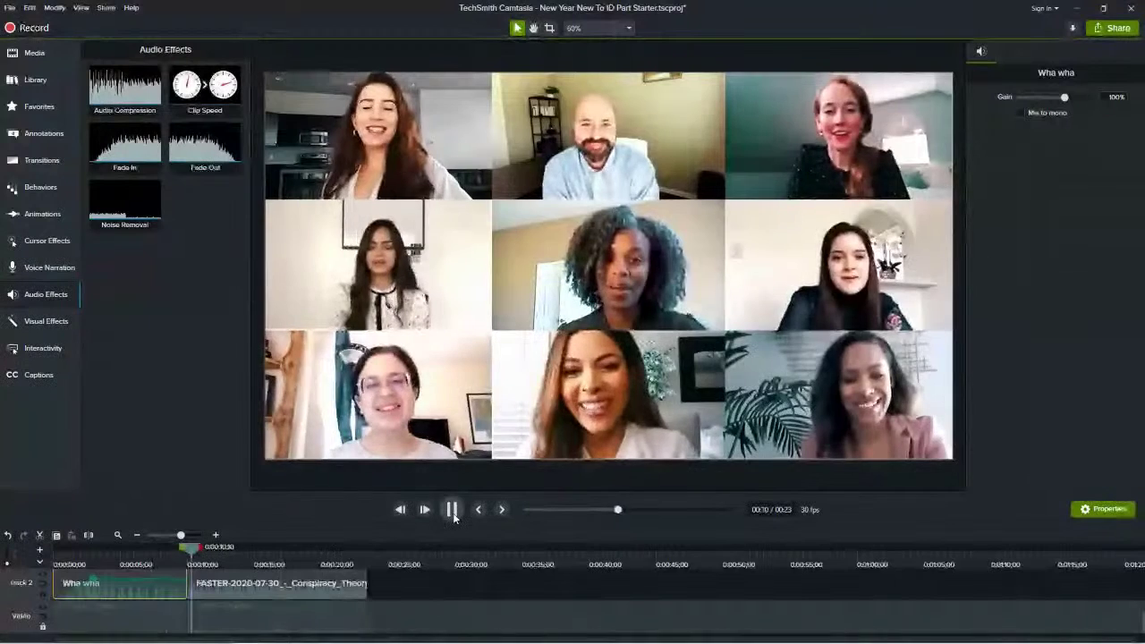
left_click(452, 509)
Add the Fade Out and Fade In audio effects to the trimmed music clip.
left_click_drag(189, 555, 178, 548)
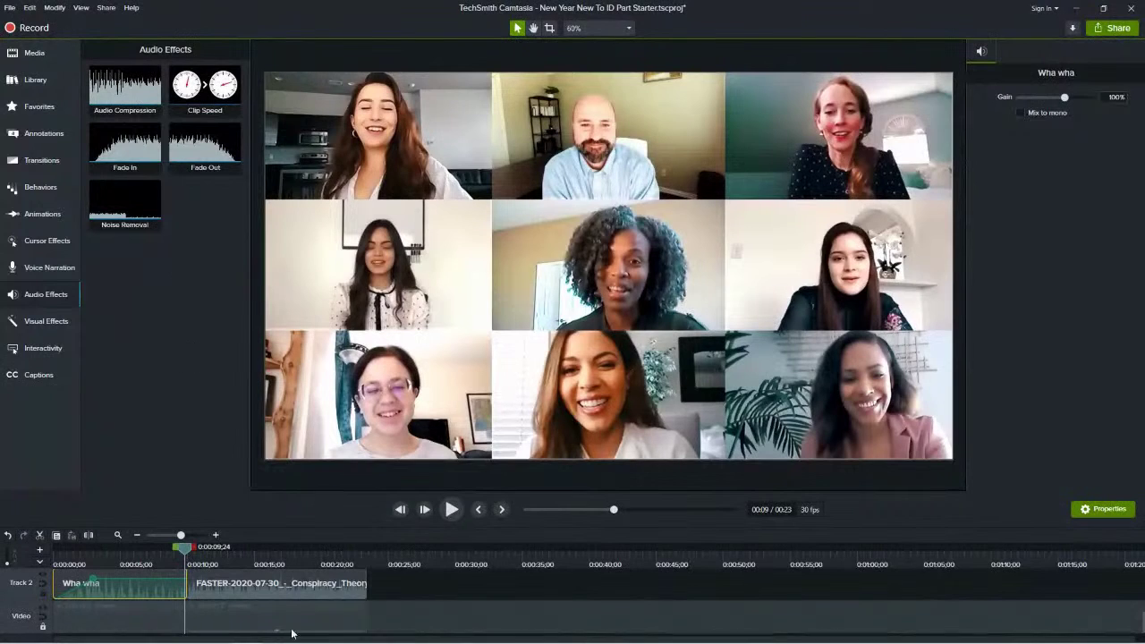
left_click_drag(207, 150, 336, 577)
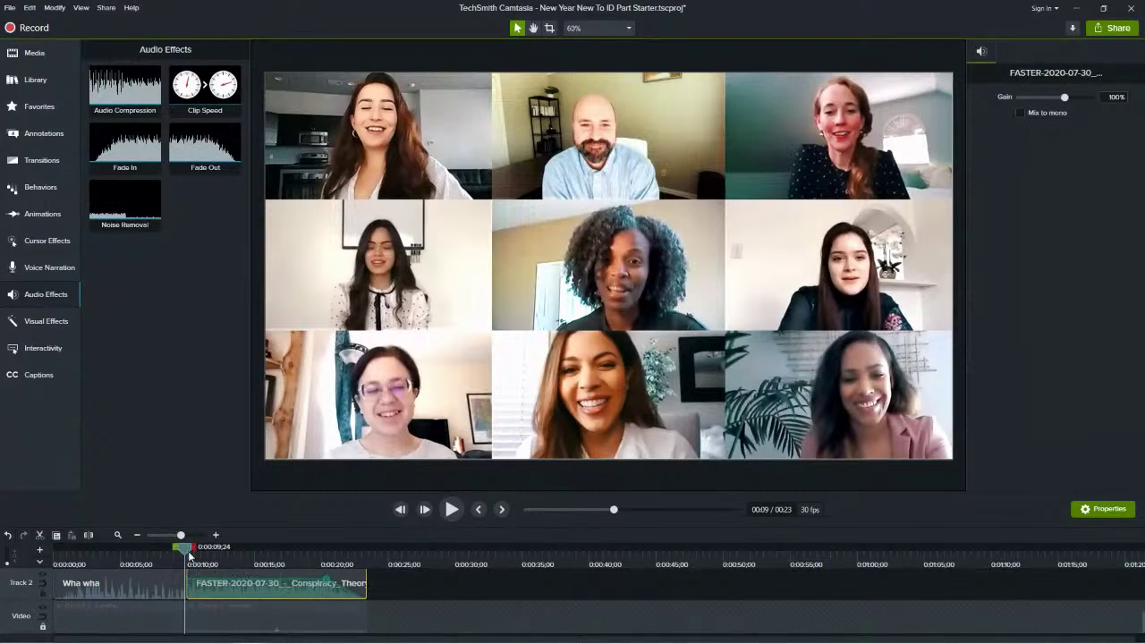
left_click_drag(186, 549, 177, 550)
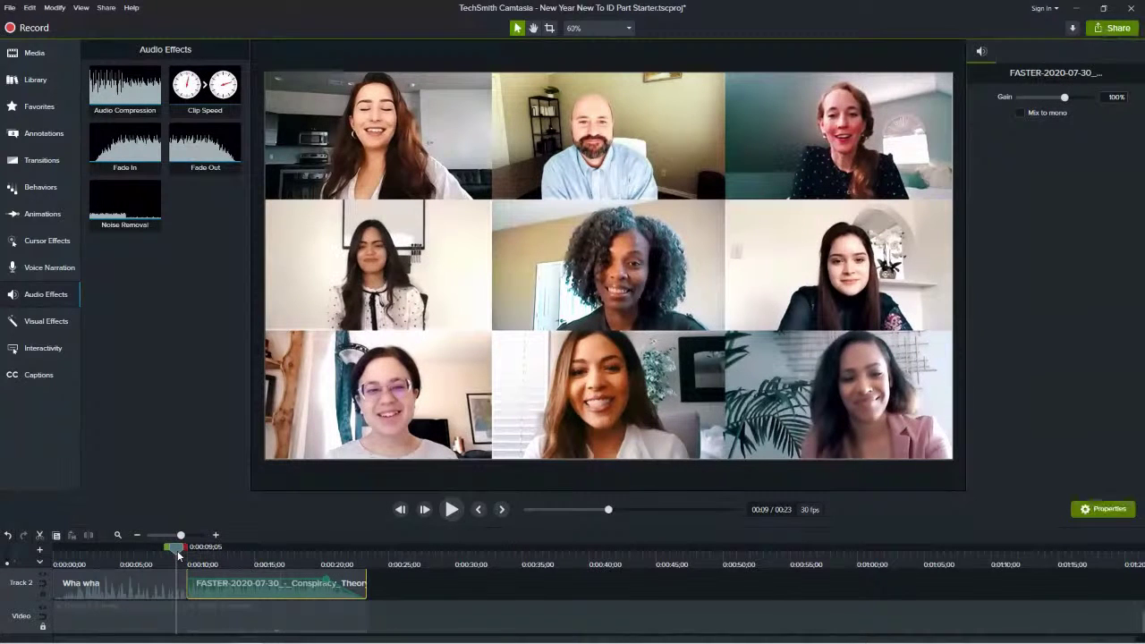
left_click_drag(101, 128, 208, 583)
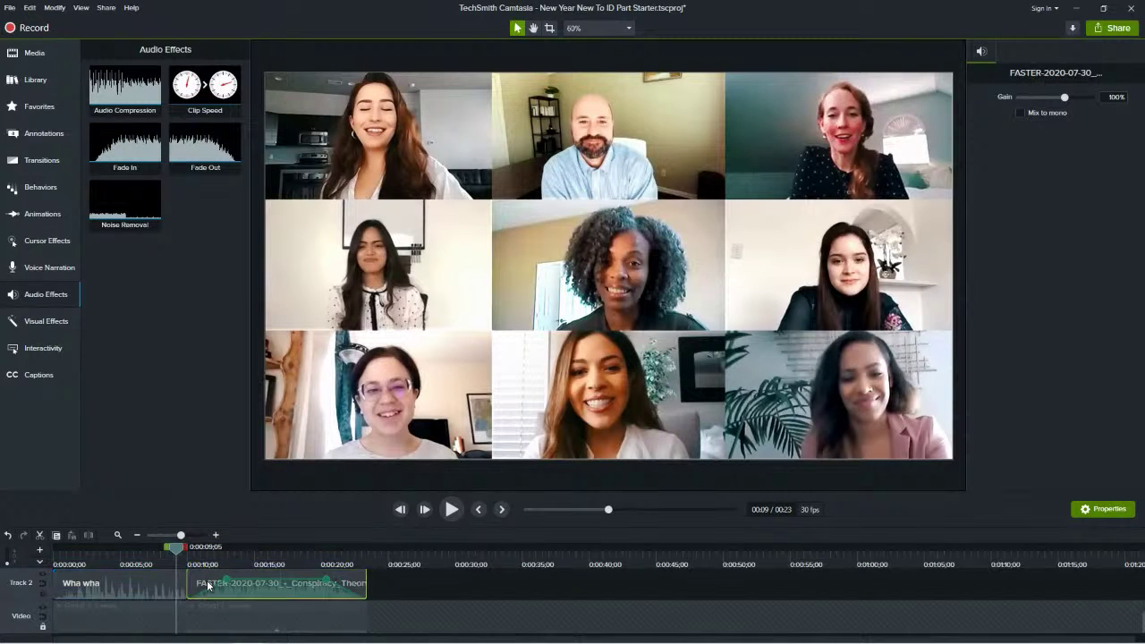
Play back the music clip's fade-in and fade-out, and return the playhead to about 0:00:10.
left_click(453, 516)
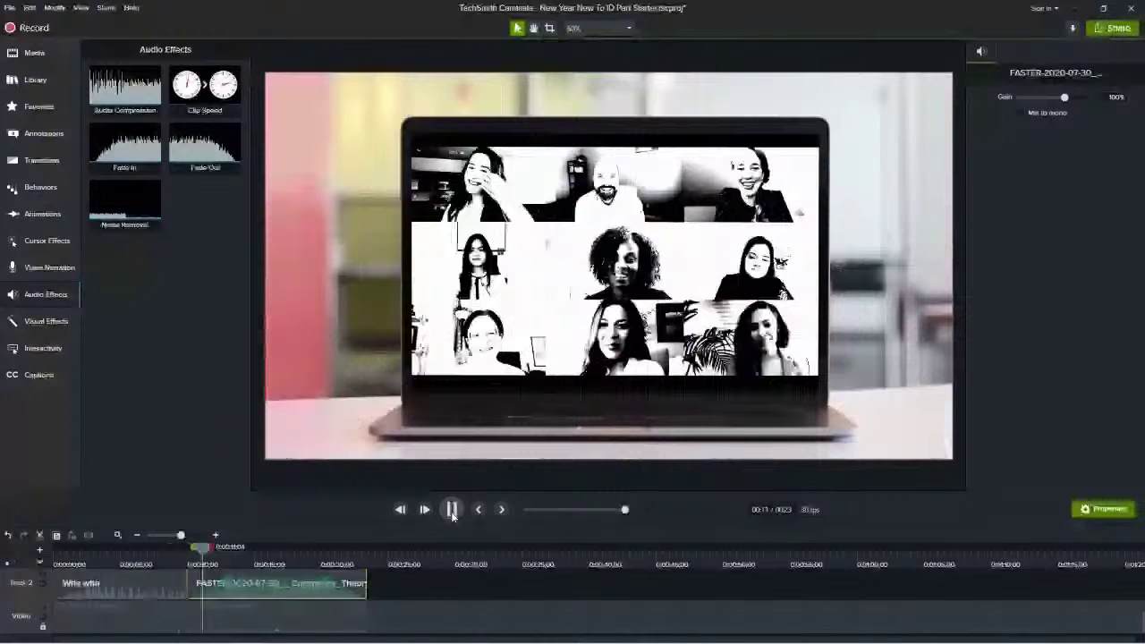
left_click(451, 511)
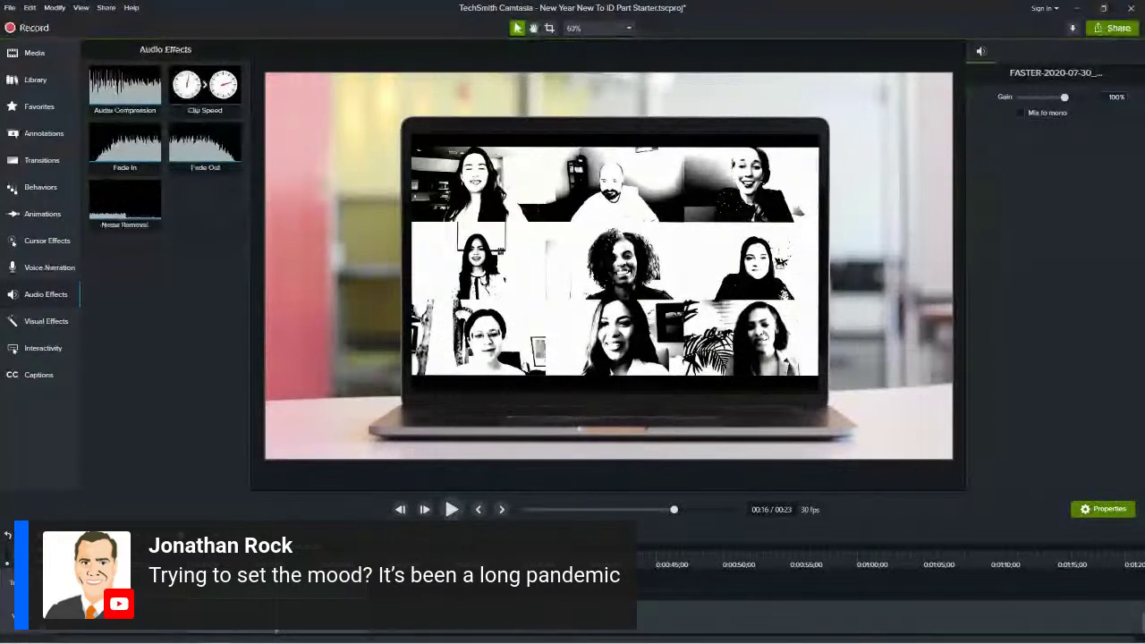
left_click(452, 509)
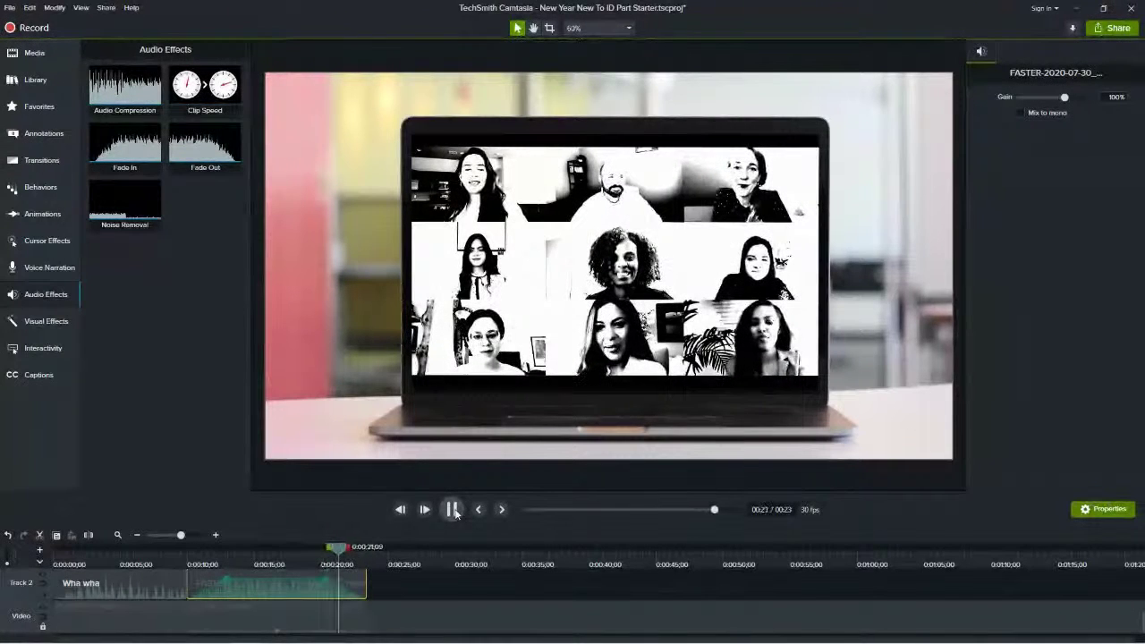
left_click(452, 509)
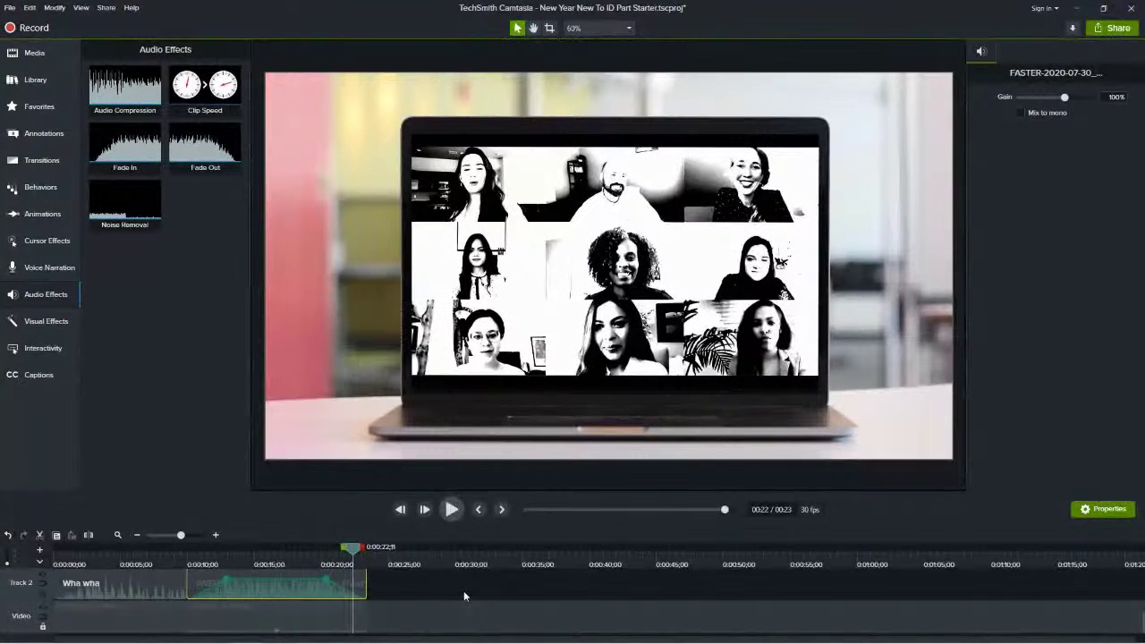
scroll(385, 594, "up", 1)
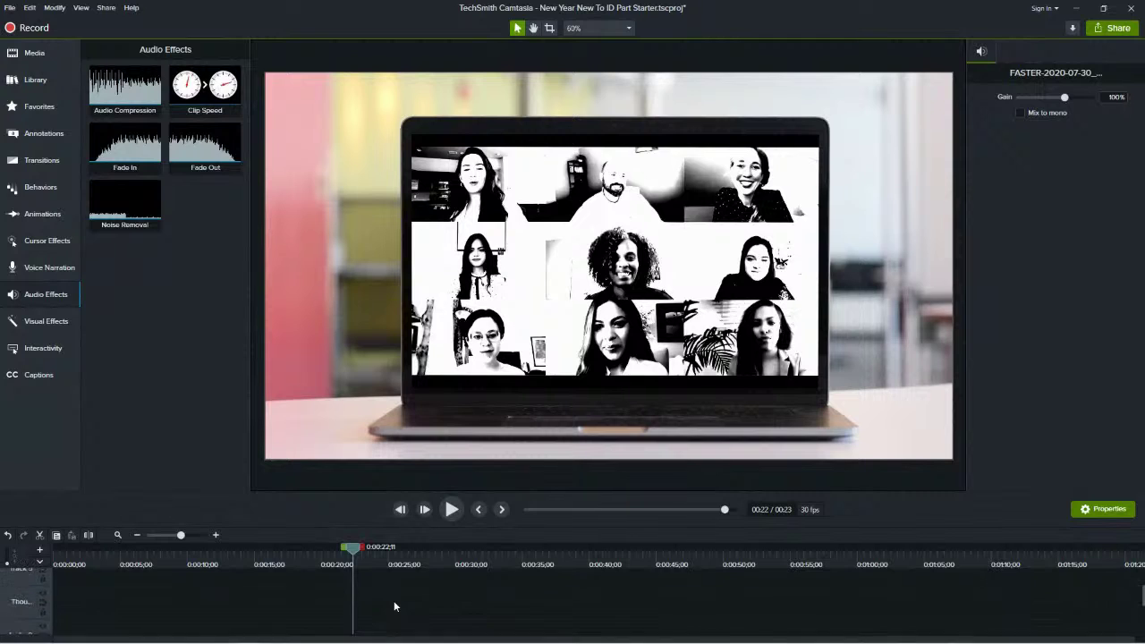
scroll(394, 604, "up", 1)
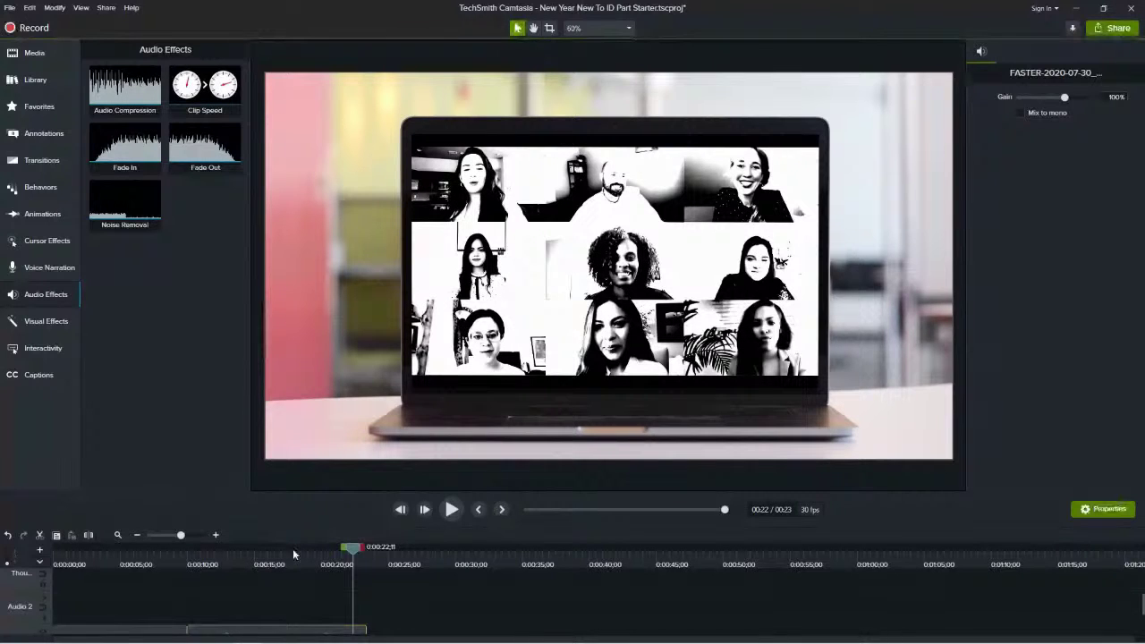
left_click(188, 549)
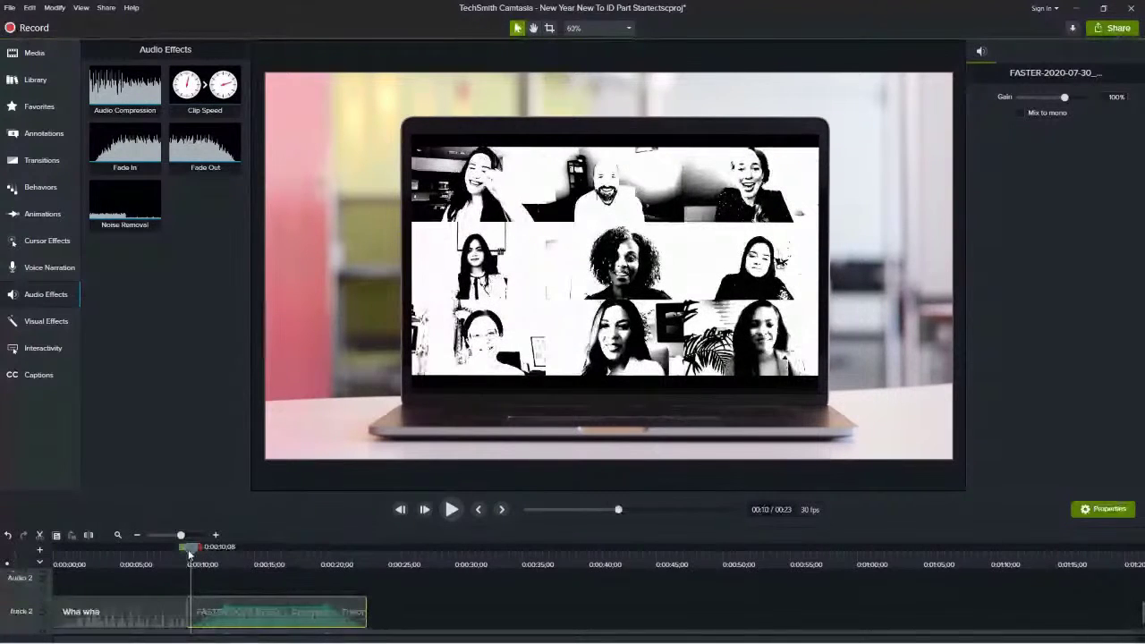
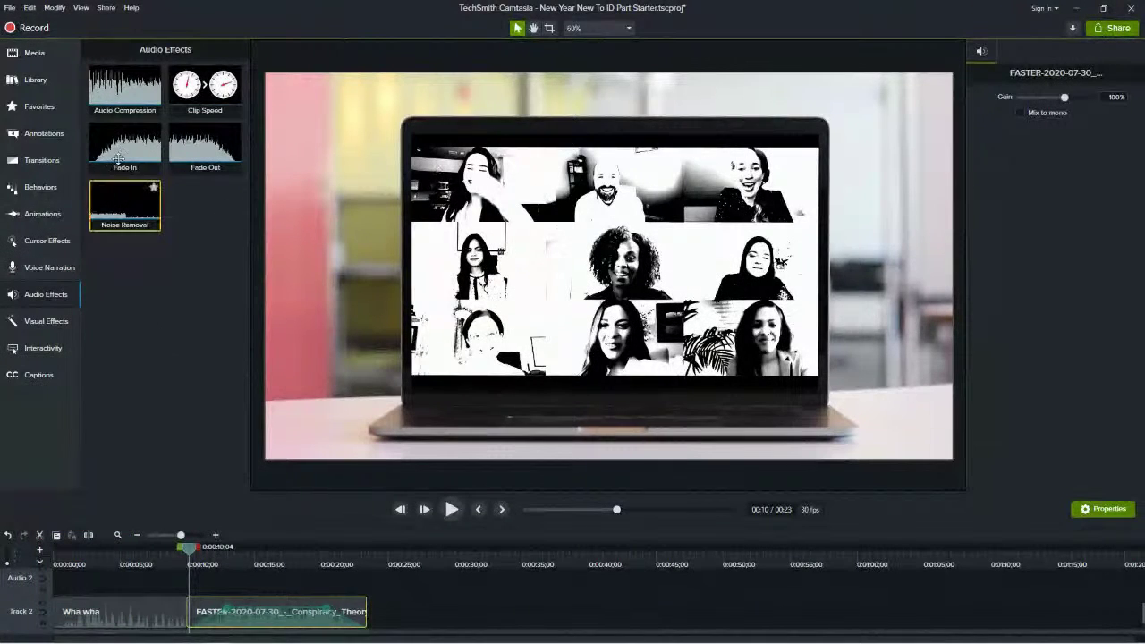
Apply the Audio Compression effect to the music clip and remove it again.
left_click_drag(125, 90, 268, 616)
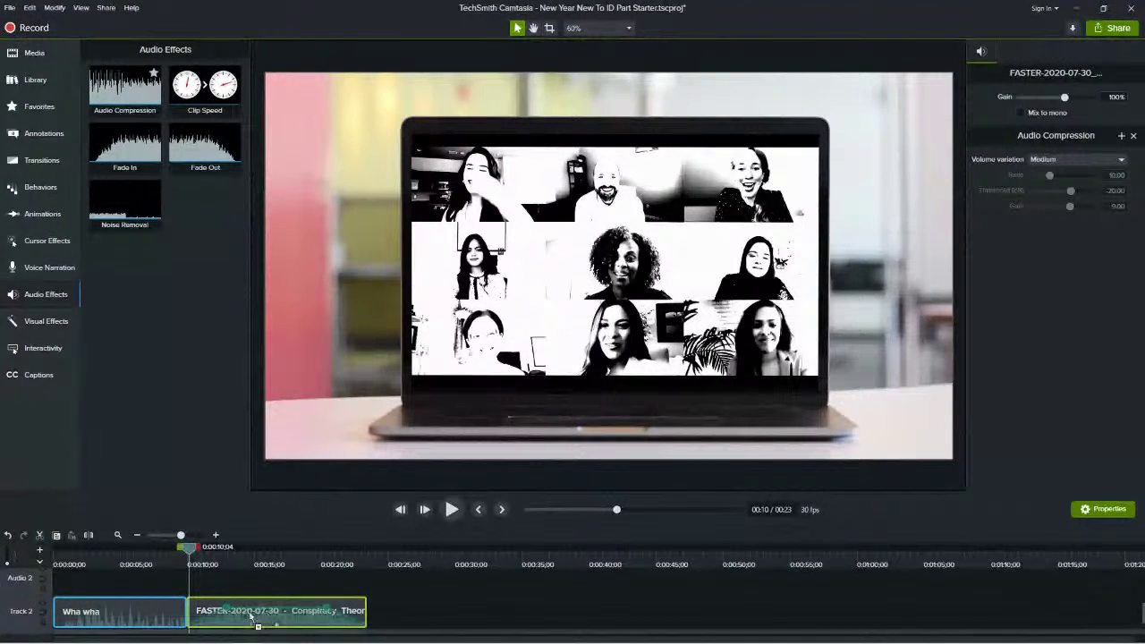
double_click(231, 610)
double_click(329, 609)
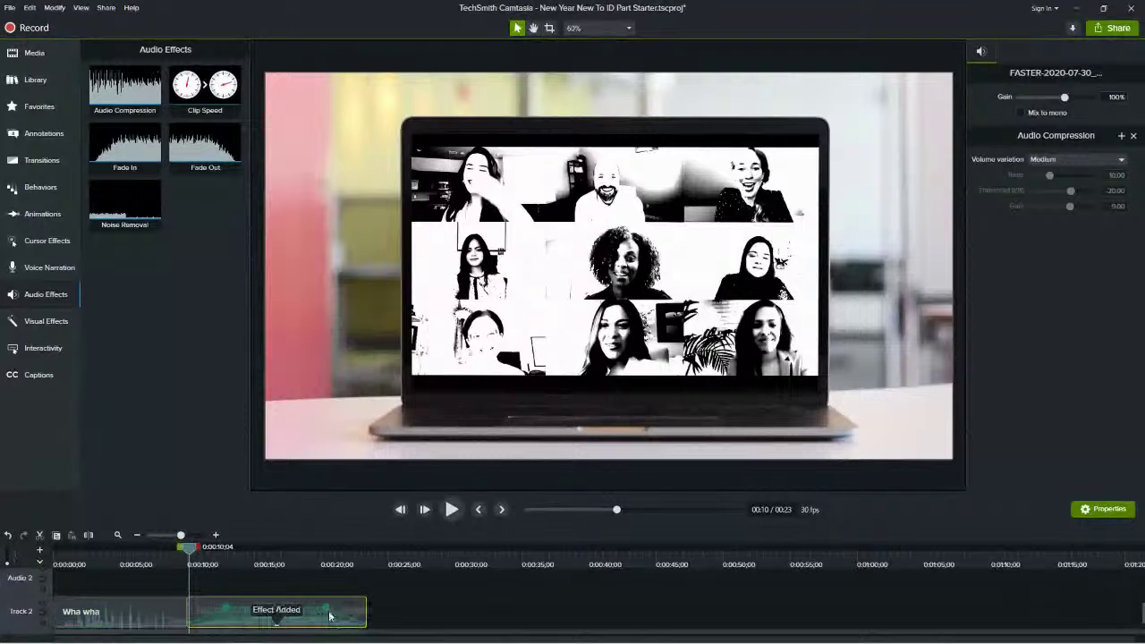
left_click(277, 626)
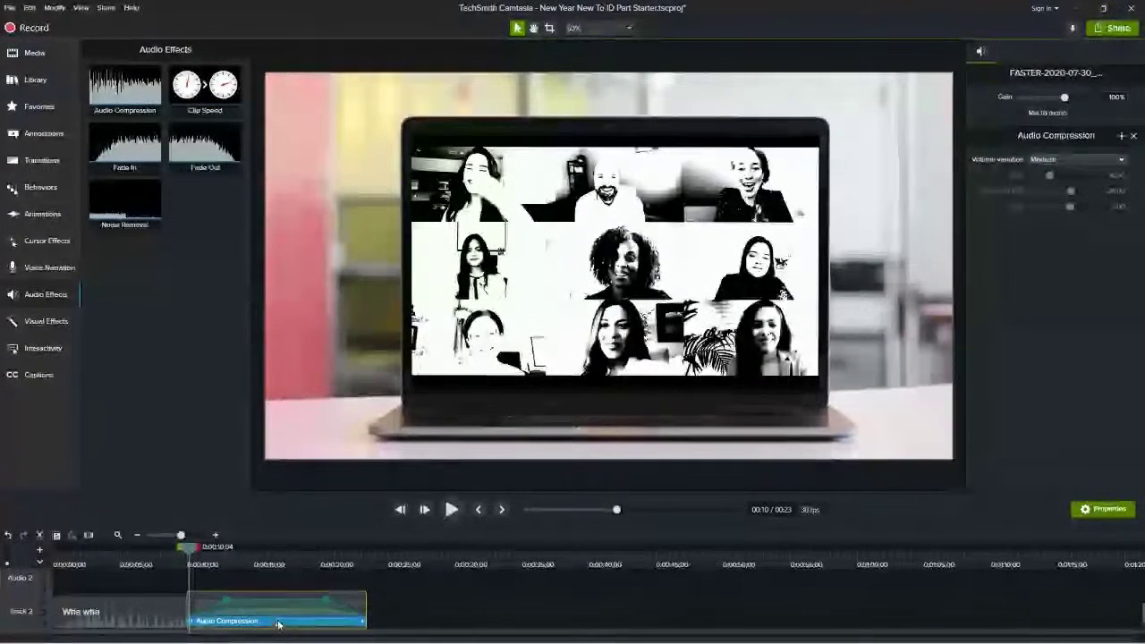
left_click(277, 624)
right_click(278, 624)
left_click(309, 608)
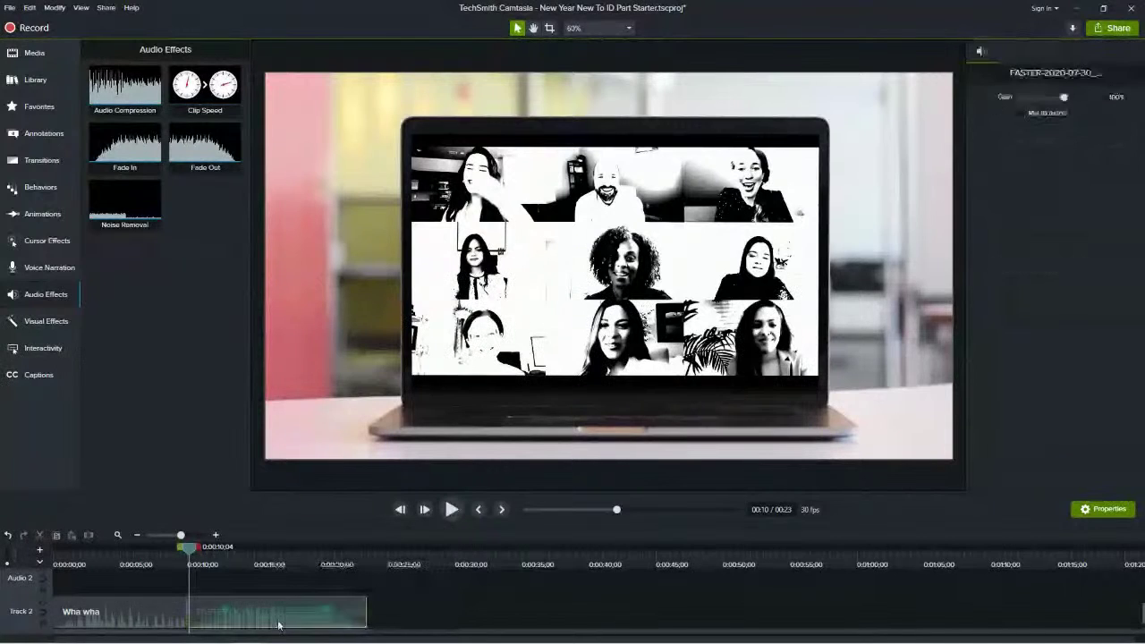
Shorten the music clip's fade-in and fade-out by moving their volume points closer to the clip's ends.
left_click(219, 610)
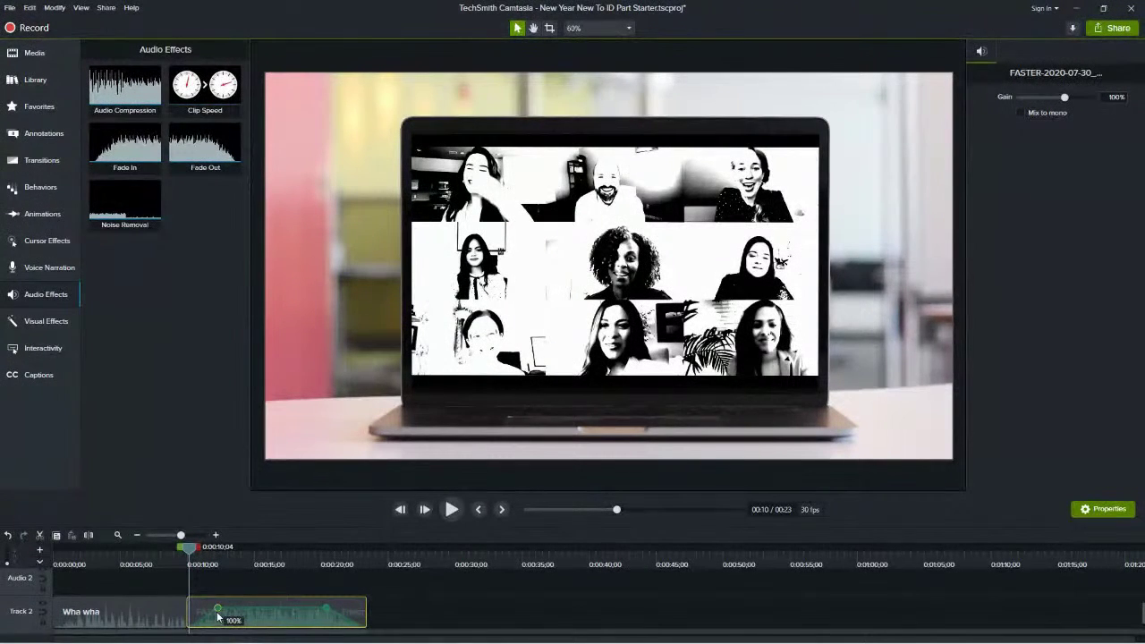
left_click(328, 610)
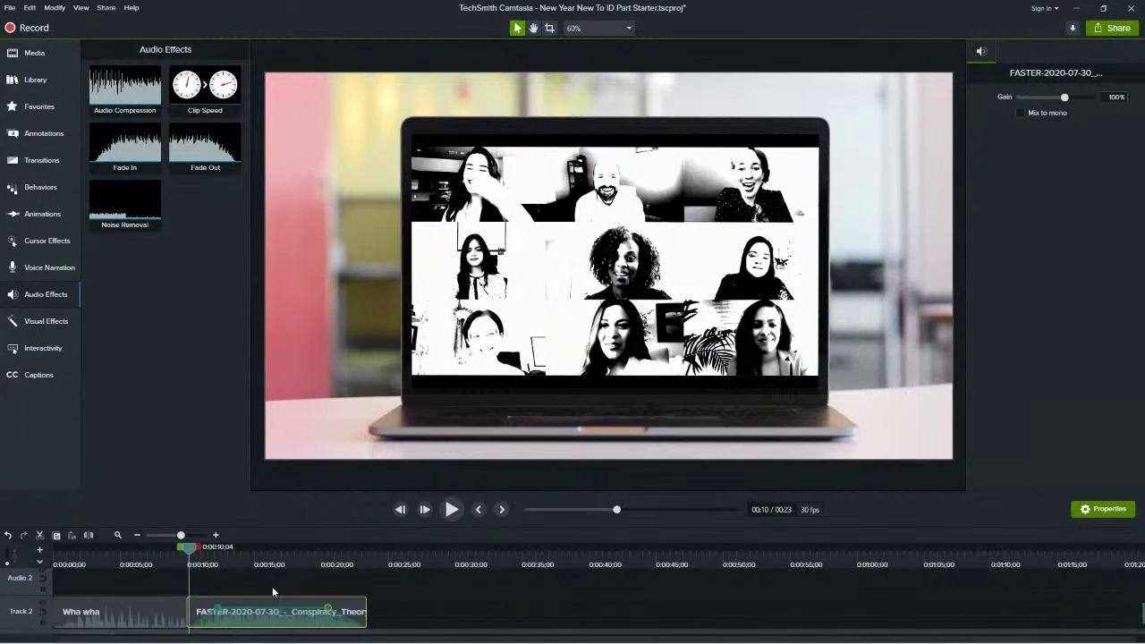
Play the video on to 0:00:11;06 and place the orange thought bubble callout over the meeting footage there.
scroll(272, 586, "up", 3)
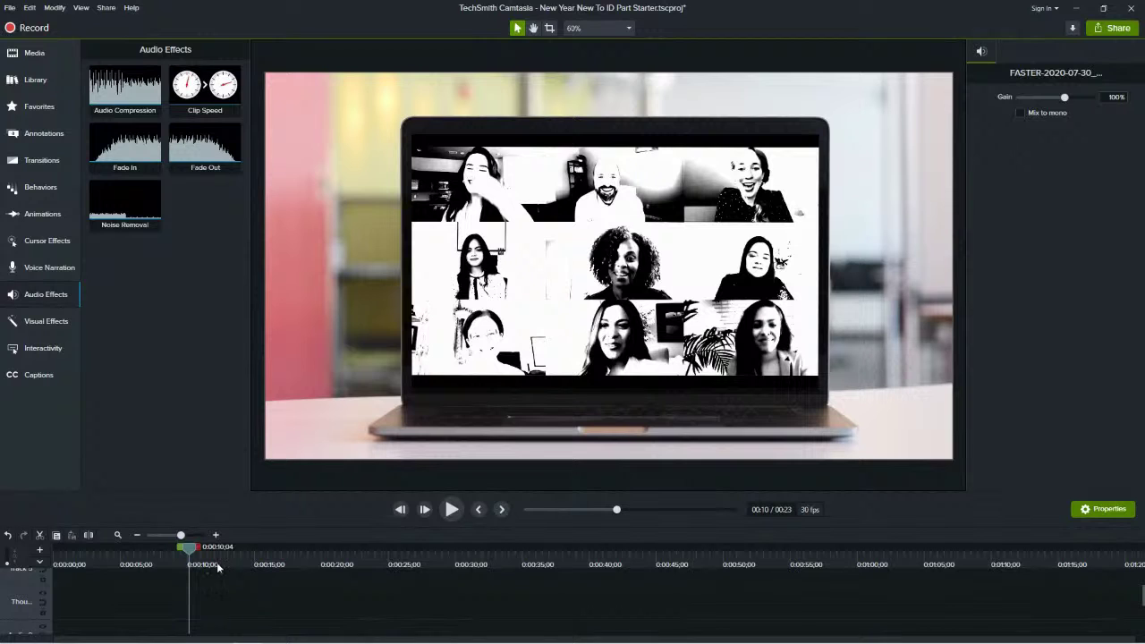
left_click(29, 144)
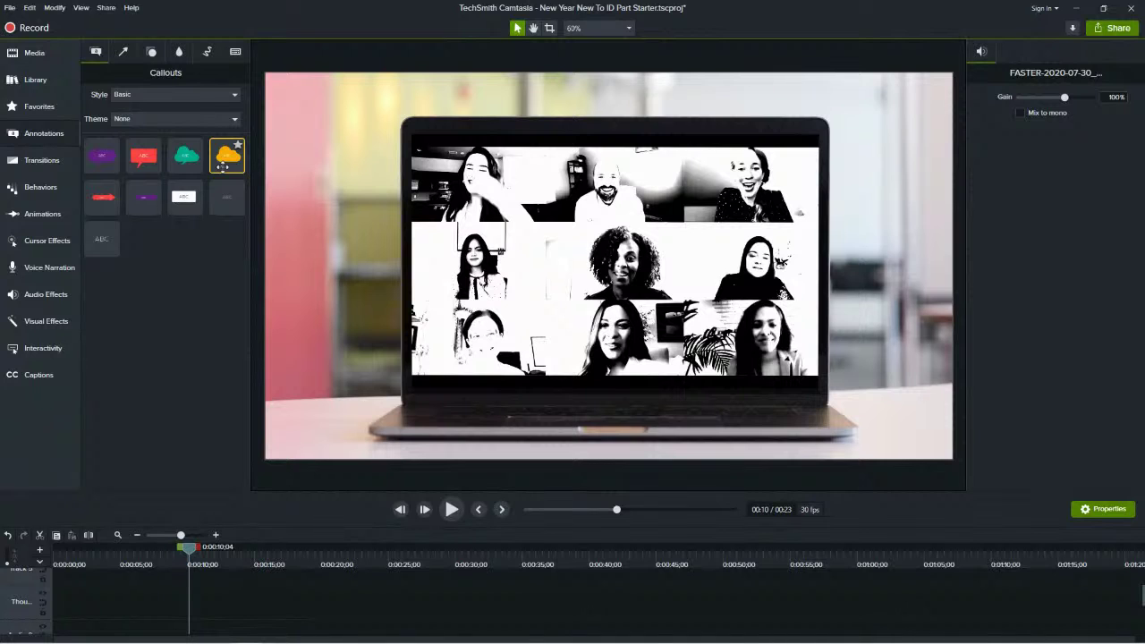
scroll(253, 605, "down", 3)
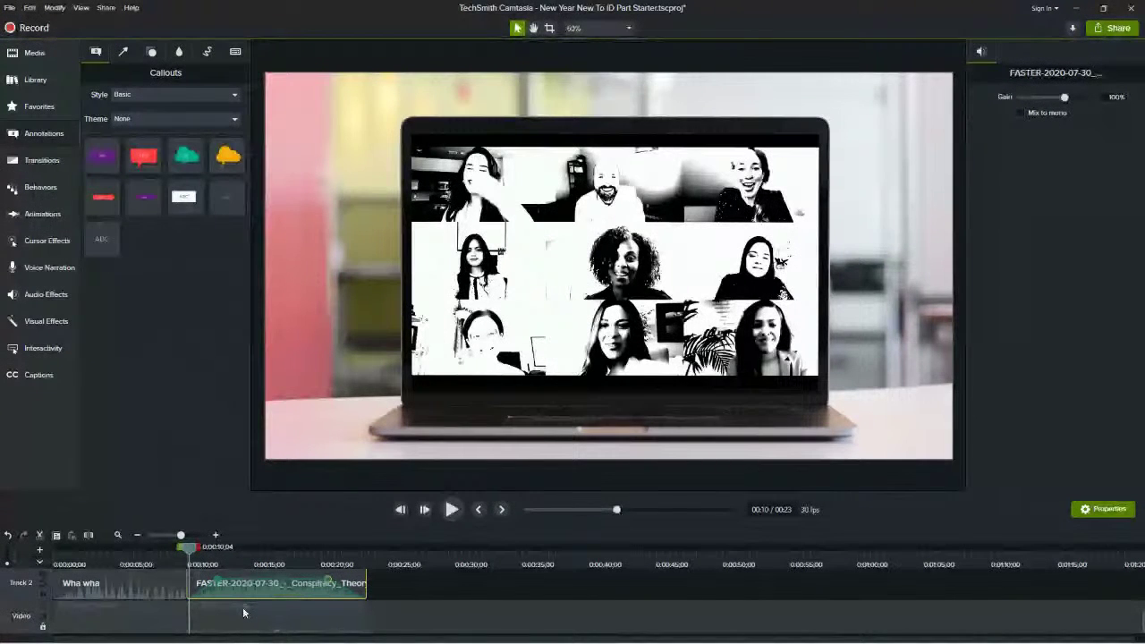
left_click(451, 509)
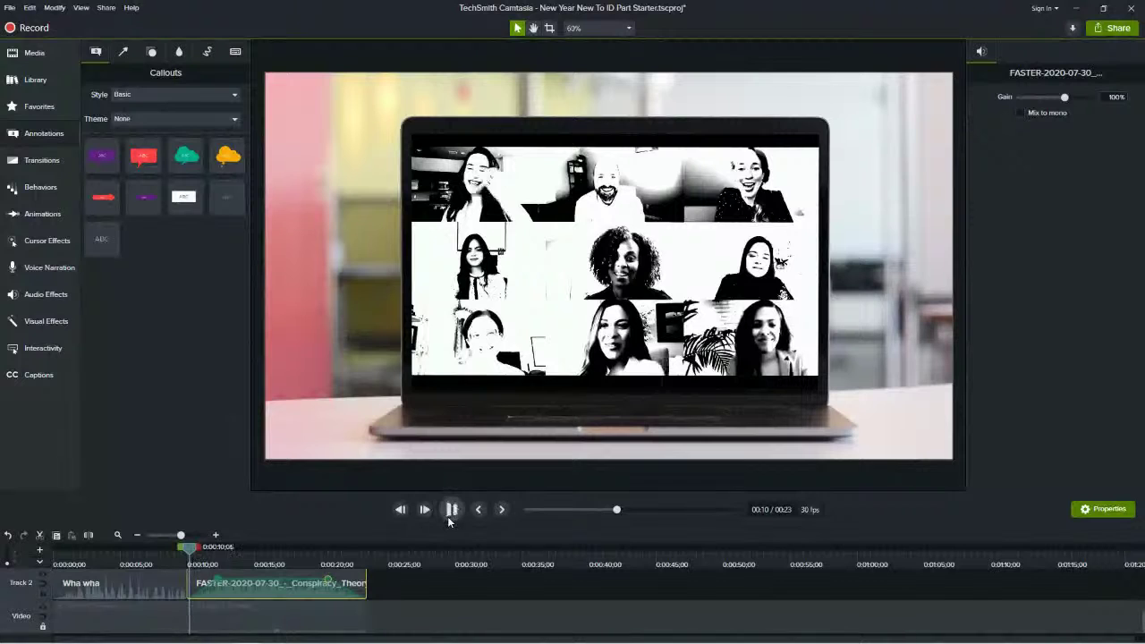
left_click(451, 509)
scroll(223, 599, "up", 2)
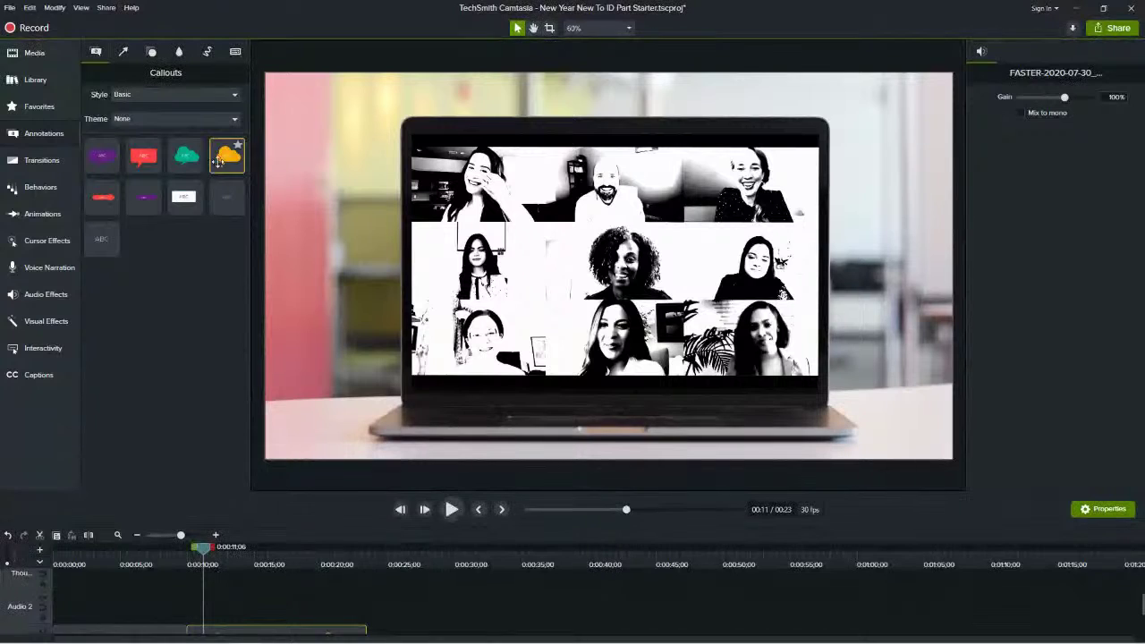
mouse_move(221, 158)
left_mouse_down()
mouse_move(236, 295)
mouse_move(388, 262)
mouse_move(396, 240)
mouse_move(472, 218)
mouse_move(594, 208)
left_mouse_up()
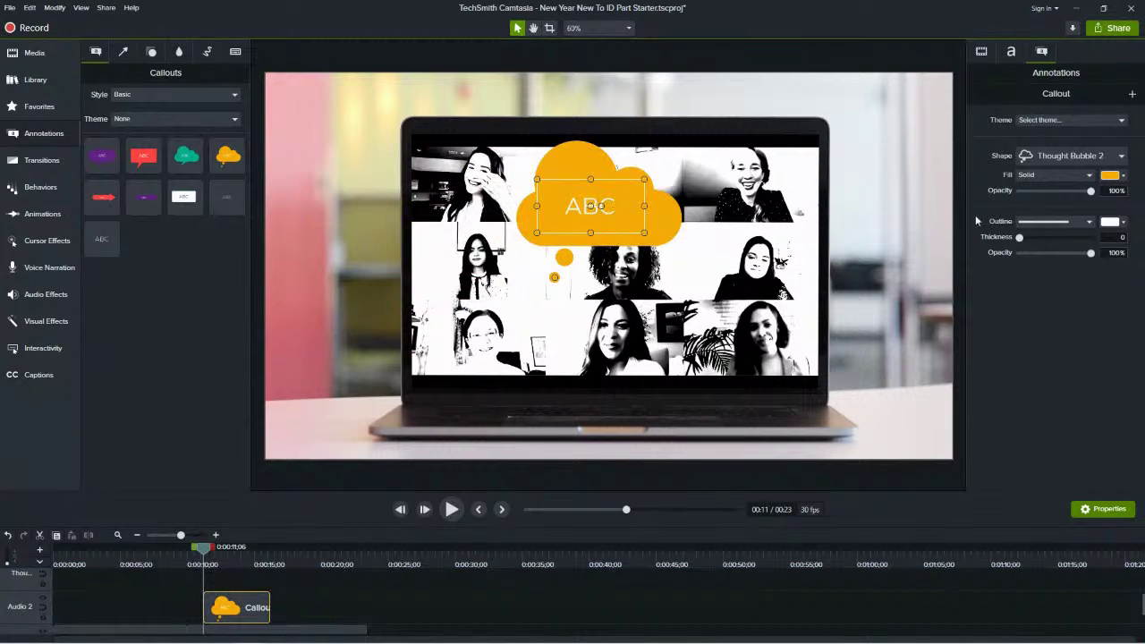
Change the thought bubble's fill to Gradient and sample its colour from the pink area of the background.
left_click(1121, 157)
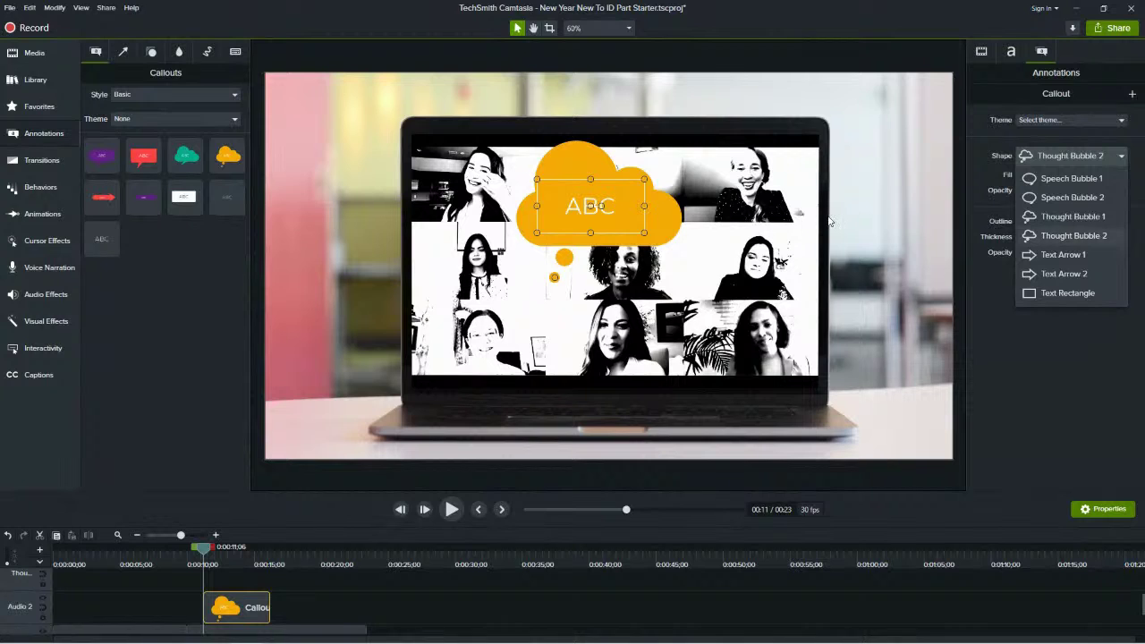
left_click(977, 171)
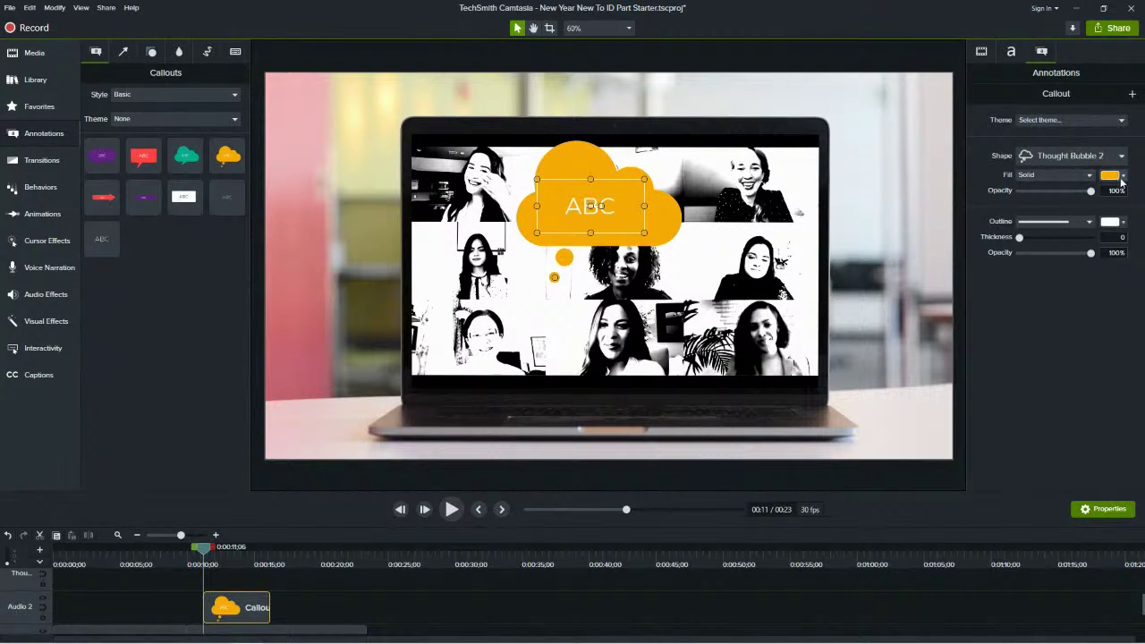
left_click(1078, 175)
left_click(1055, 200)
left_click(1113, 178)
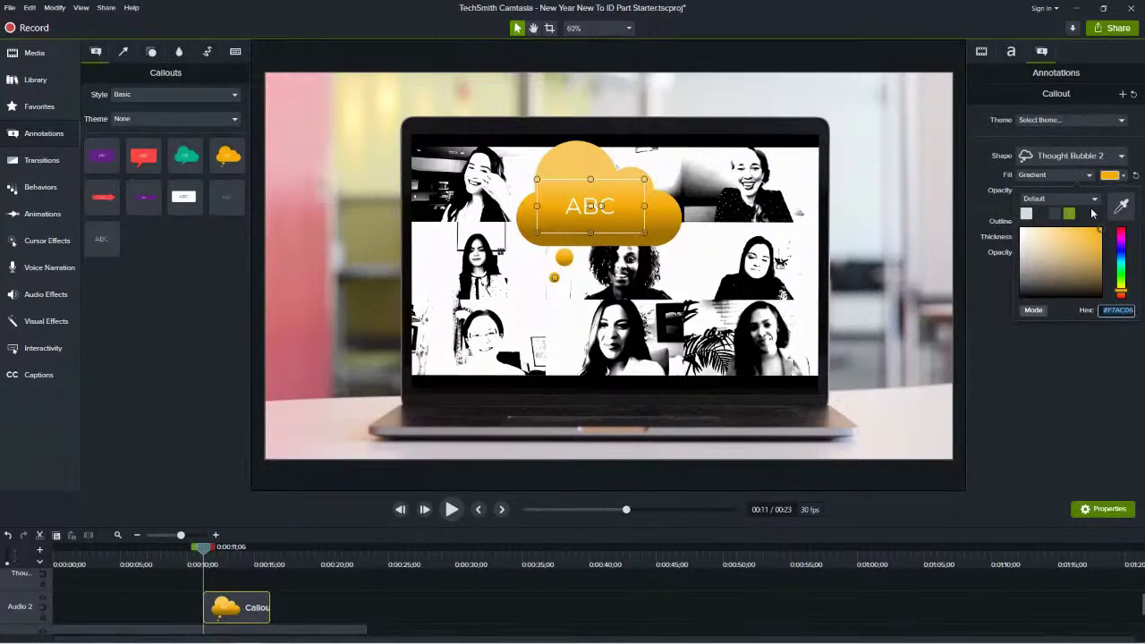
left_click(1119, 209)
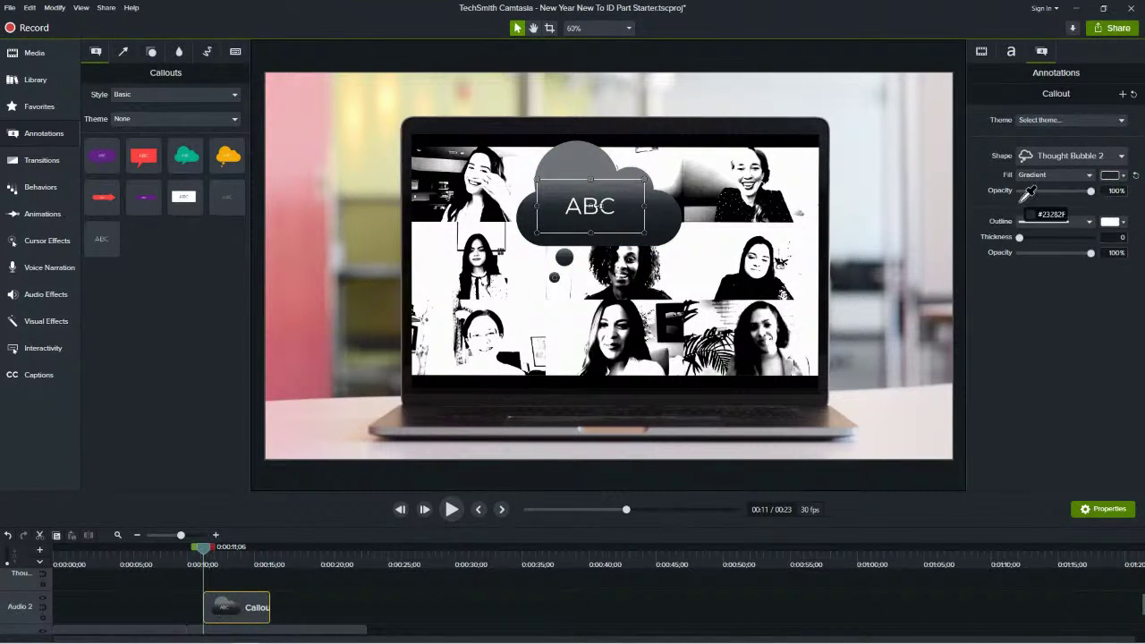
left_click(316, 164)
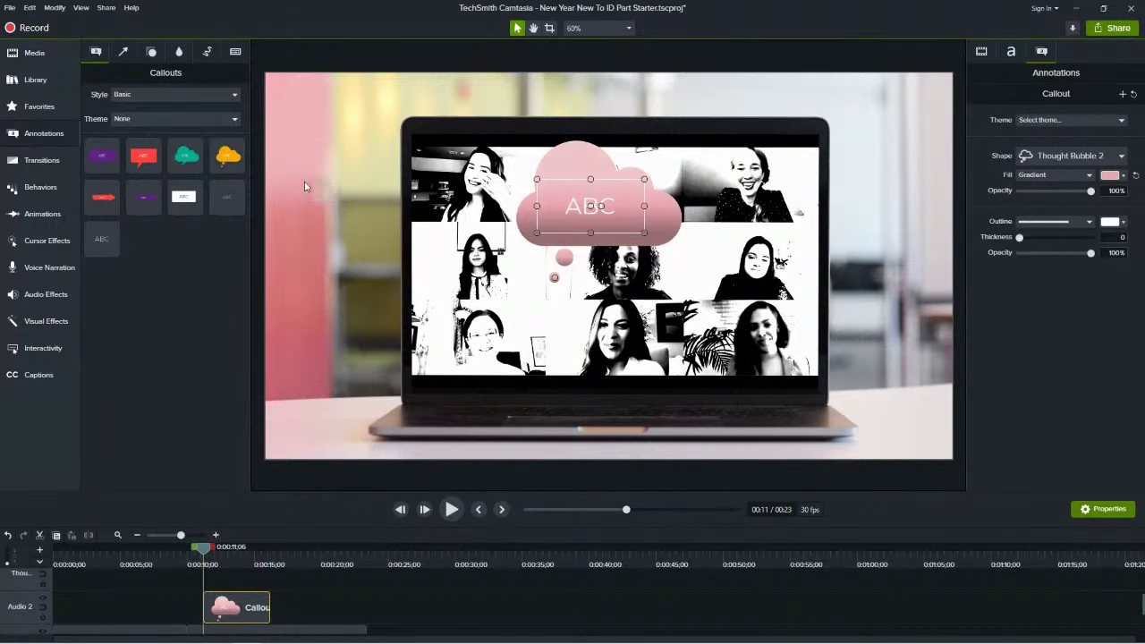
Resample the thought bubble's gradient colour from the edge of the laptop's base.
left_click(1111, 176)
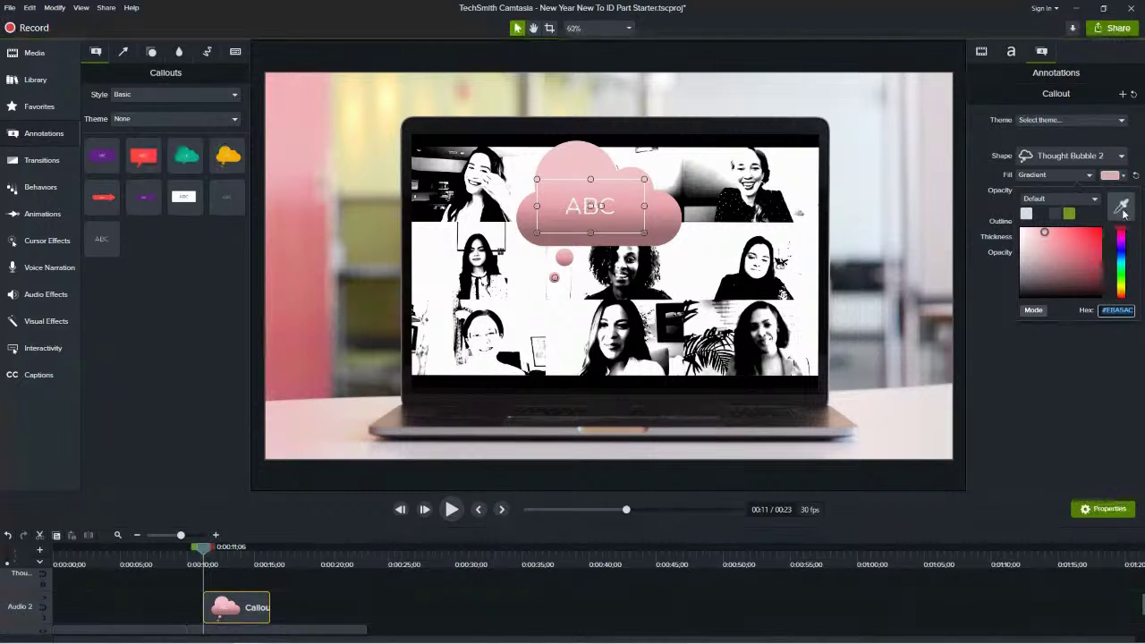
left_click(1122, 207)
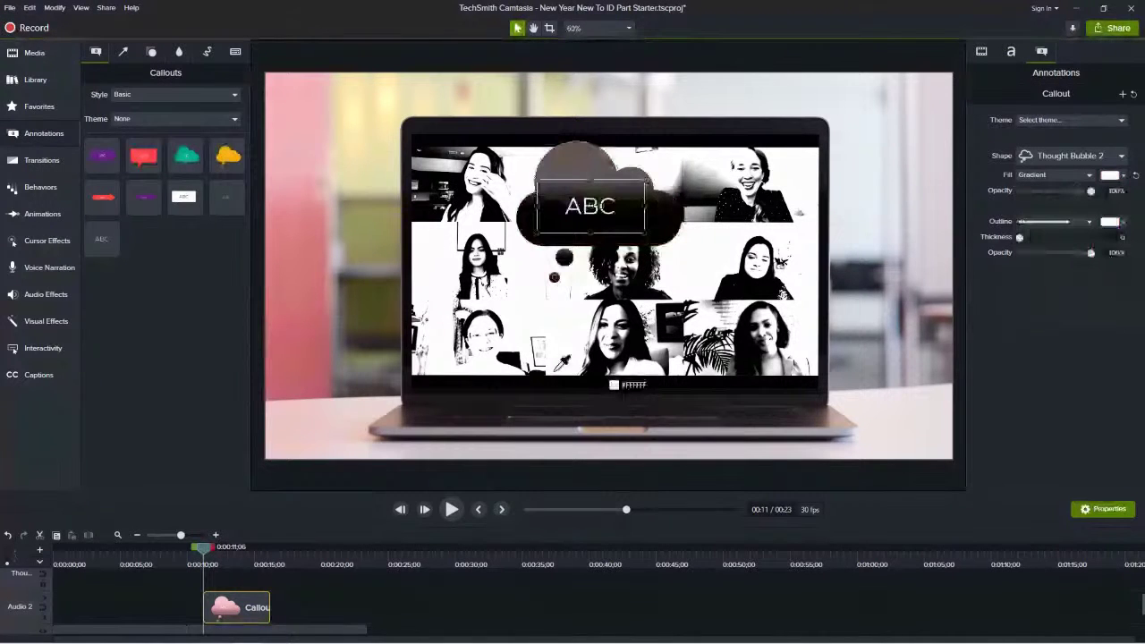
left_click(395, 429)
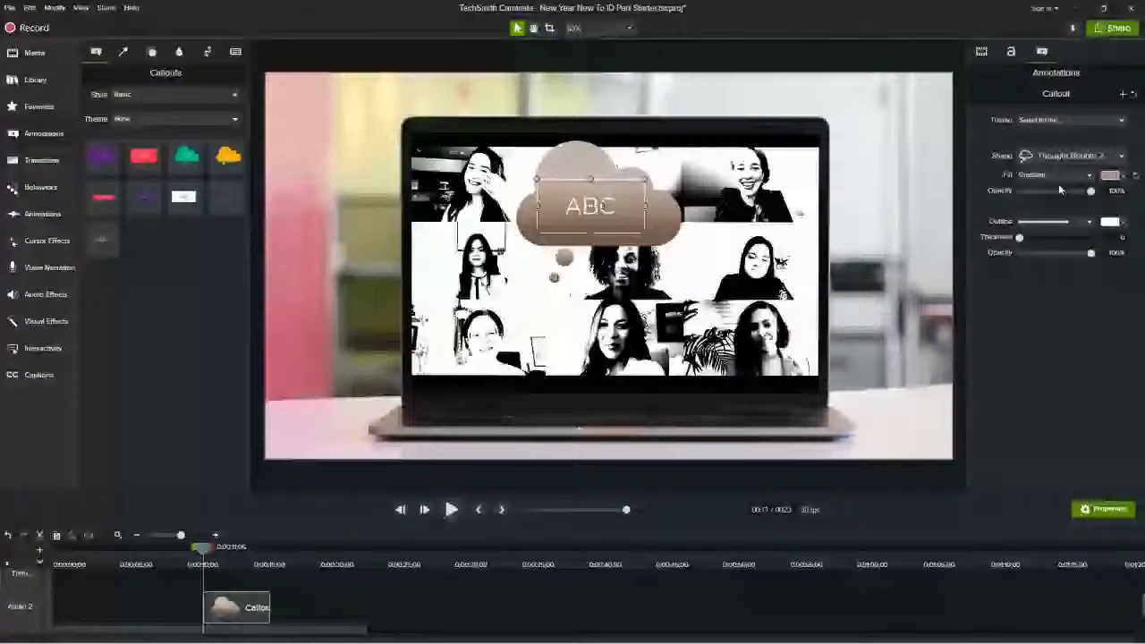
Enlarge the thought bubble, shift it slightly down over the meeting footage, and pull its trailing dots toward the lower-left participant.
left_click_drag(537, 179, 454, 119)
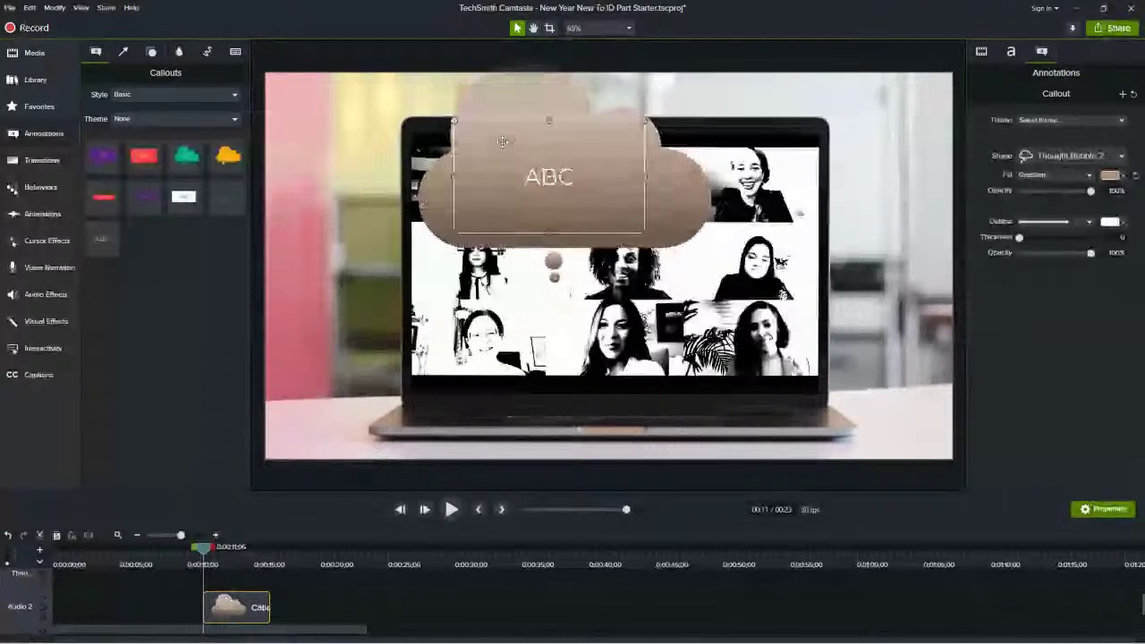
left_click_drag(645, 236, 656, 270)
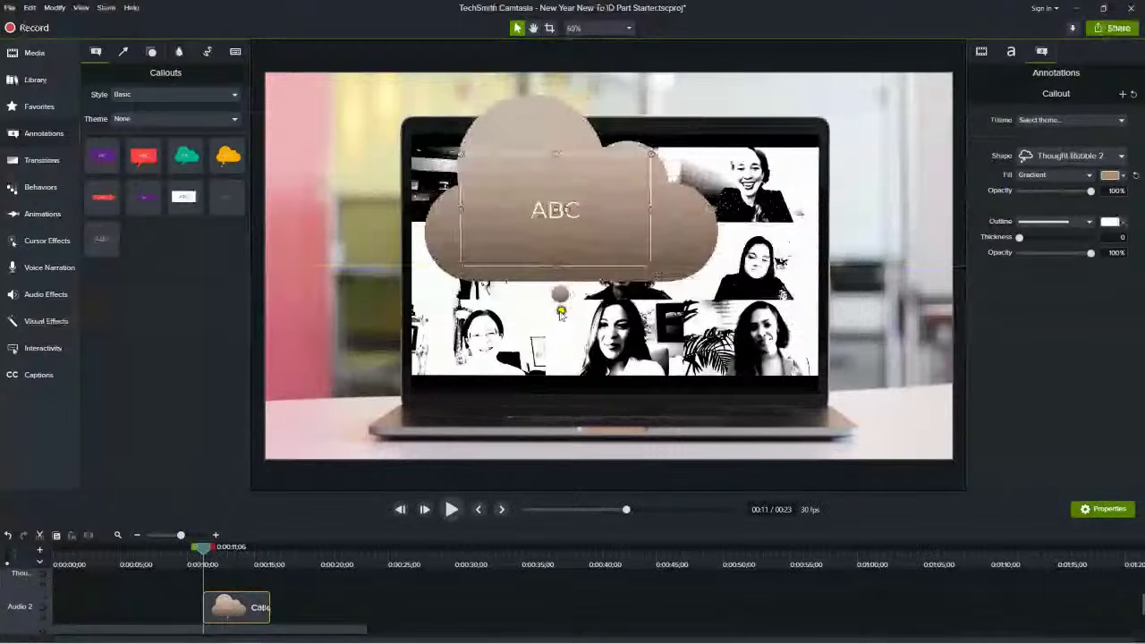
left_click_drag(561, 312, 531, 336)
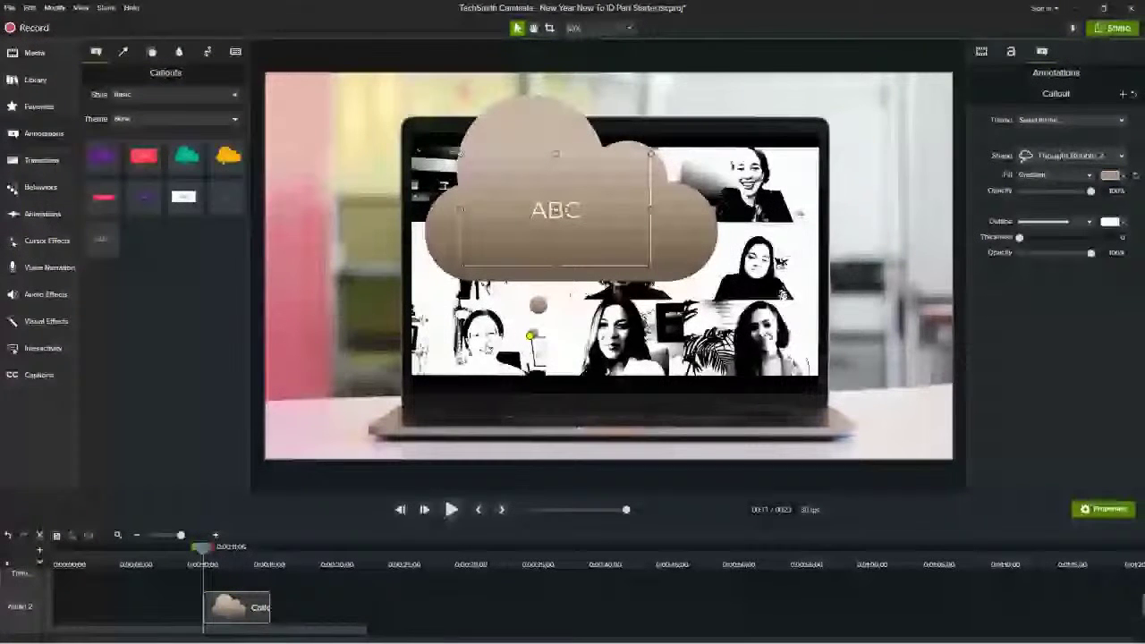
Replace the bubble text with "I wish I could participate in this work meeting" and extend its trailing dots to the canvas's left edge.
double_click(578, 207)
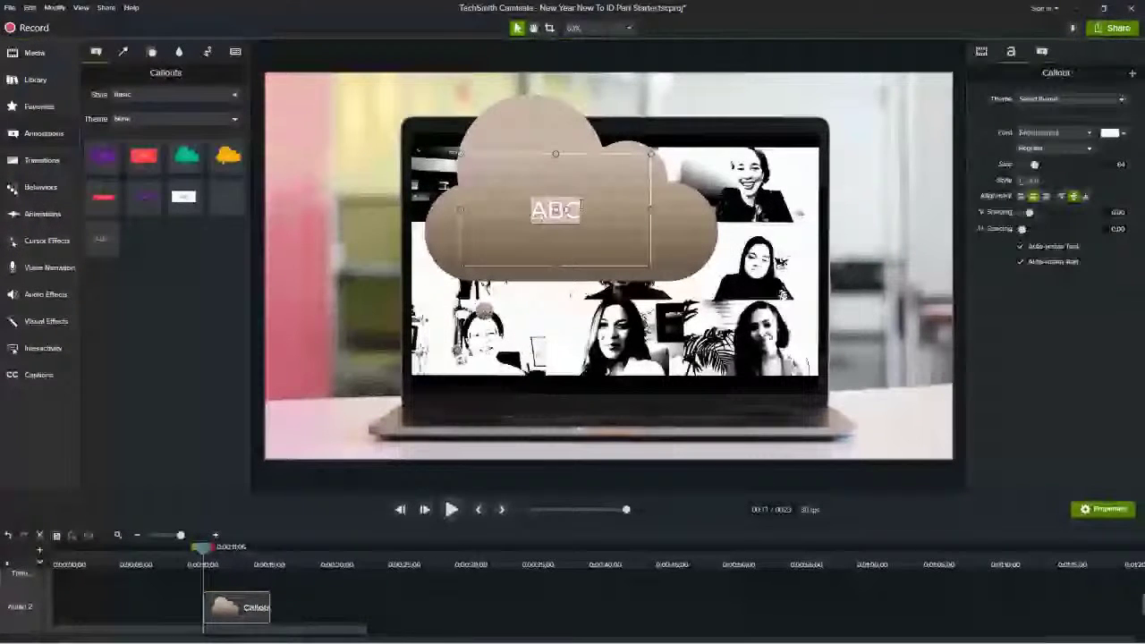
key("BackSpace")
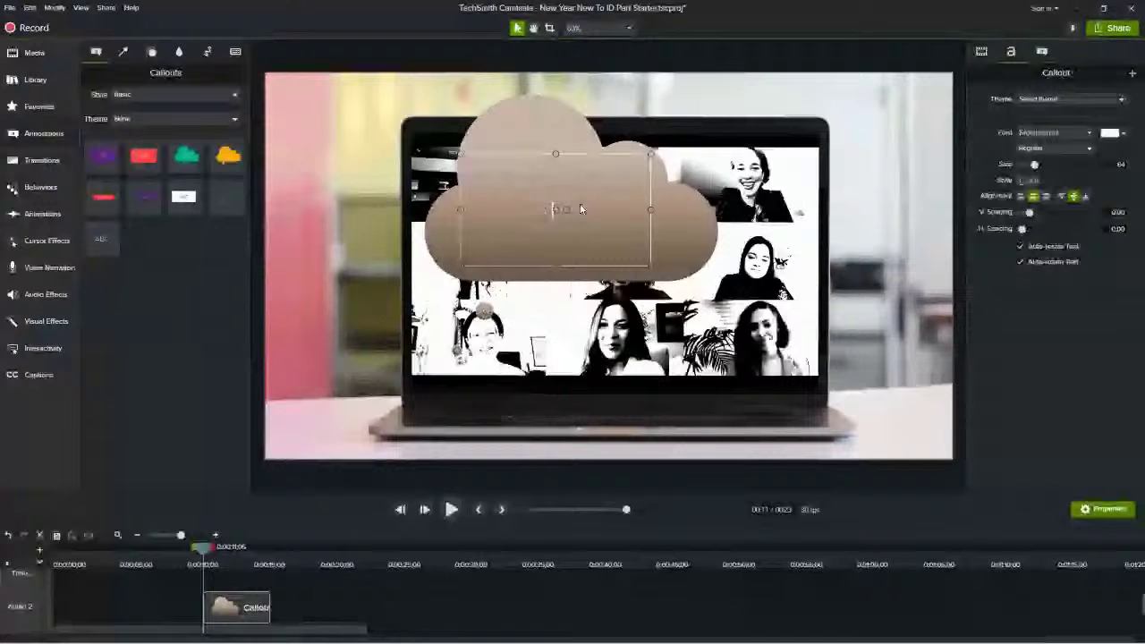
type("I wish I could participat")
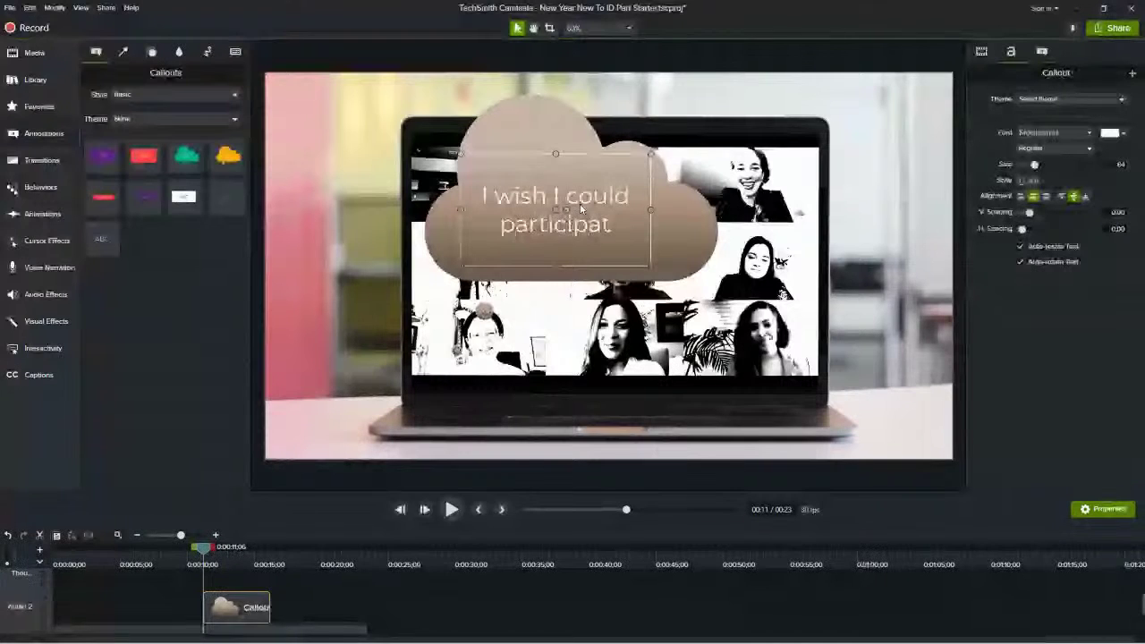
type("e in this work")
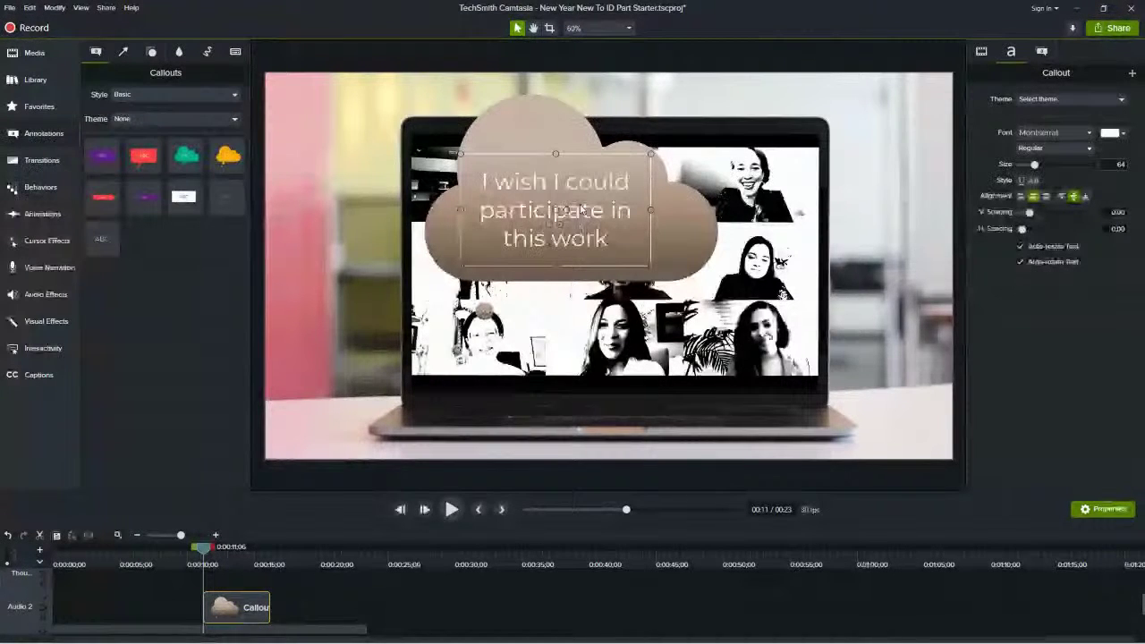
type(" mee")
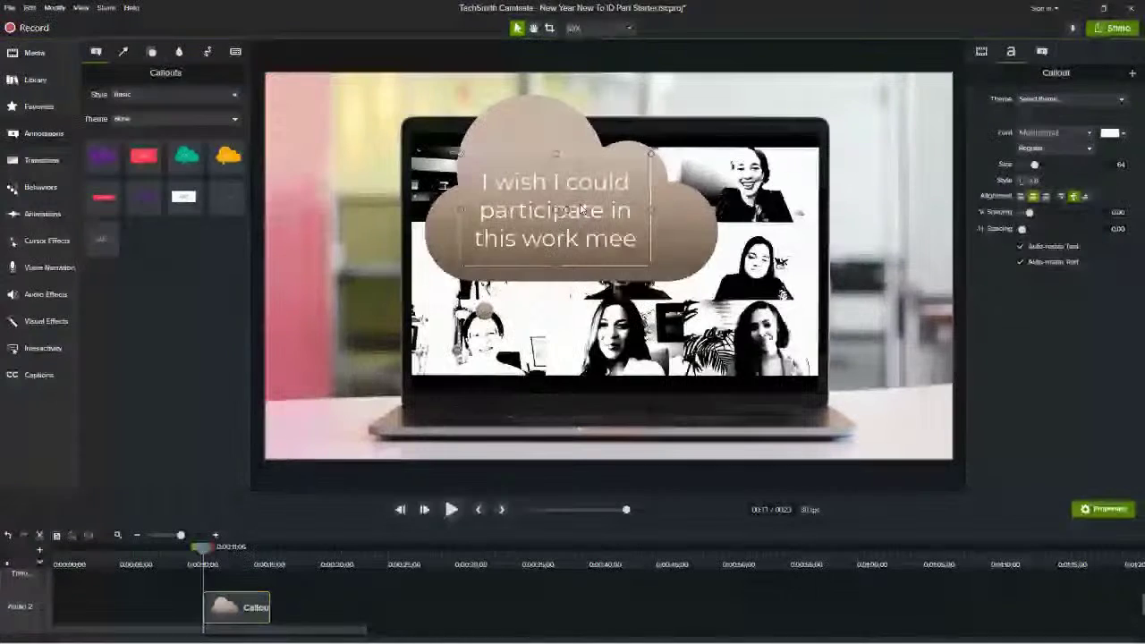
type("ting")
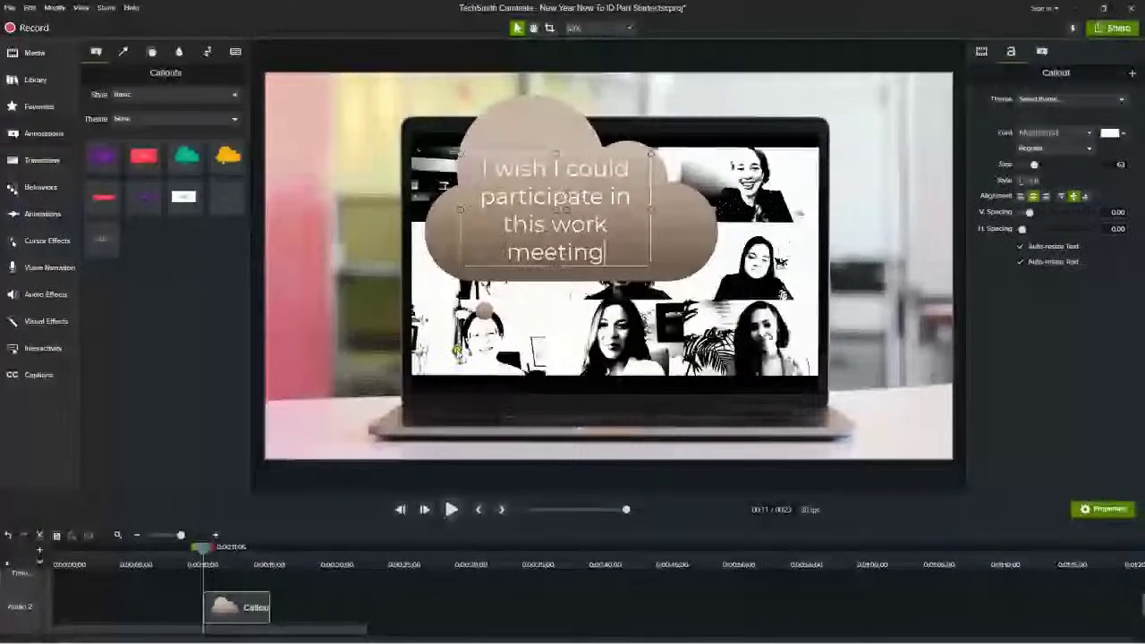
left_click_drag(457, 350, 274, 357)
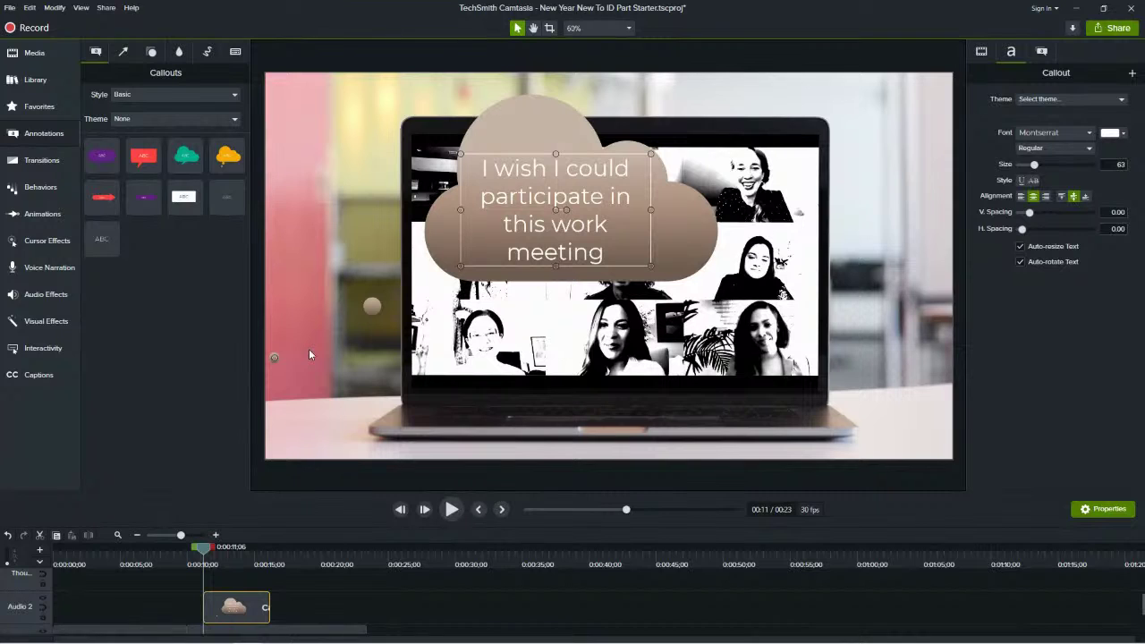
Shorten the thought bubble clip by trimming its end to just before 0:00:15;00 on the timeline.
scroll(403, 597, "down", 1)
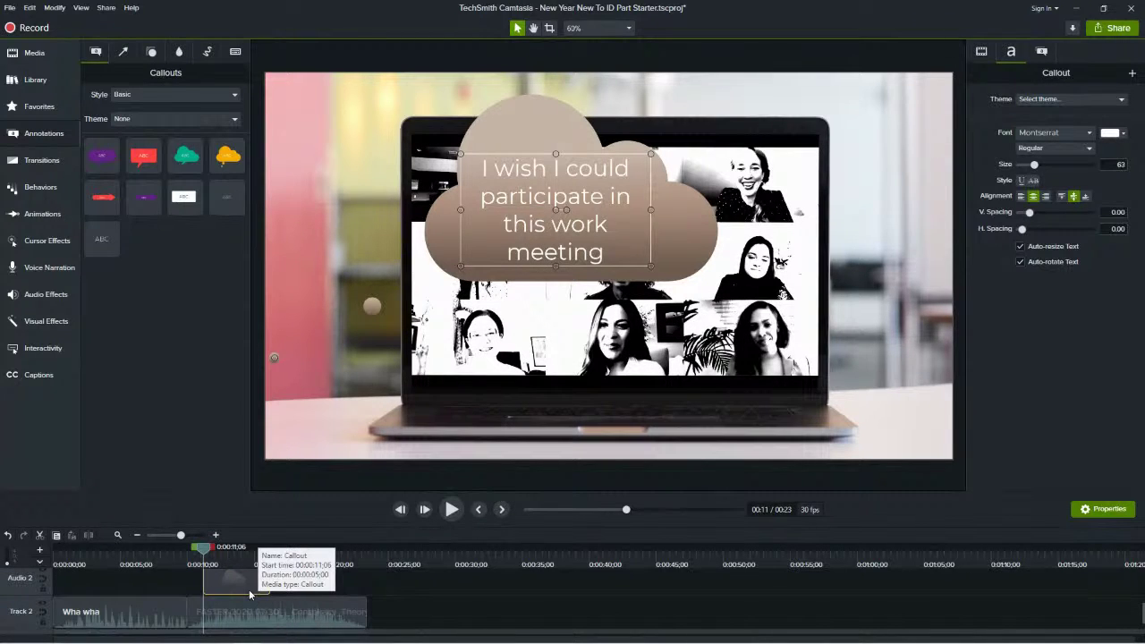
scroll(248, 589, "up", 1)
scroll(248, 589, "down", 1)
scroll(248, 590, "up", 1)
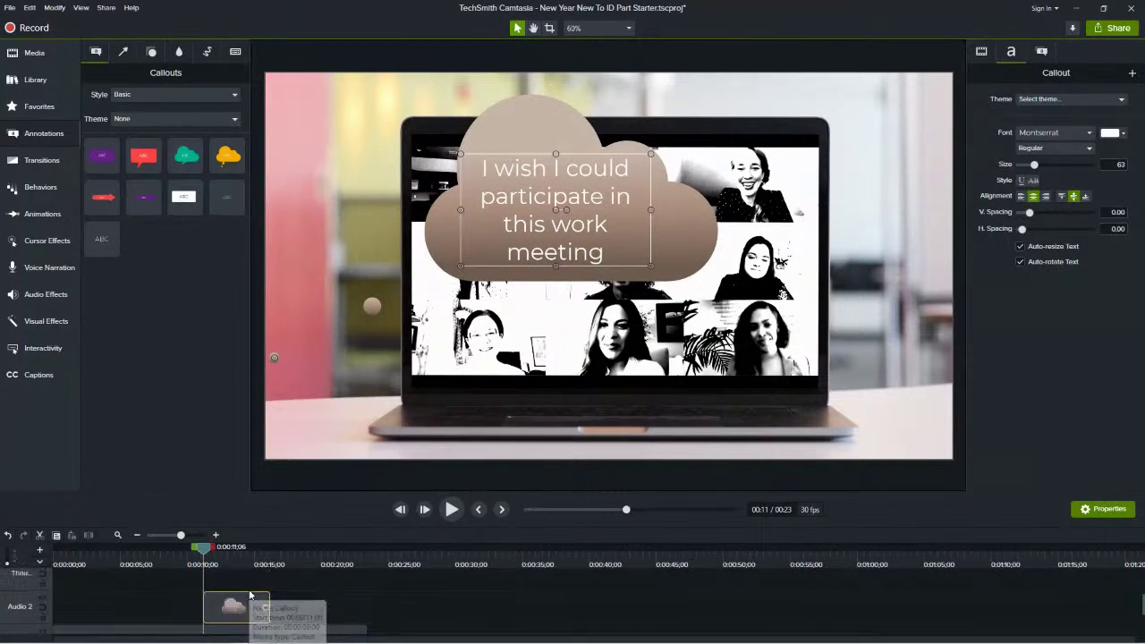
mouse_move(268, 608)
left_mouse_down()
mouse_move(697, 608)
mouse_move(237, 608)
mouse_move(460, 595)
mouse_move(485, 608)
mouse_move(672, 609)
mouse_move(283, 620)
mouse_move(338, 608)
mouse_move(623, 608)
mouse_move(379, 603)
mouse_move(254, 615)
left_mouse_up()
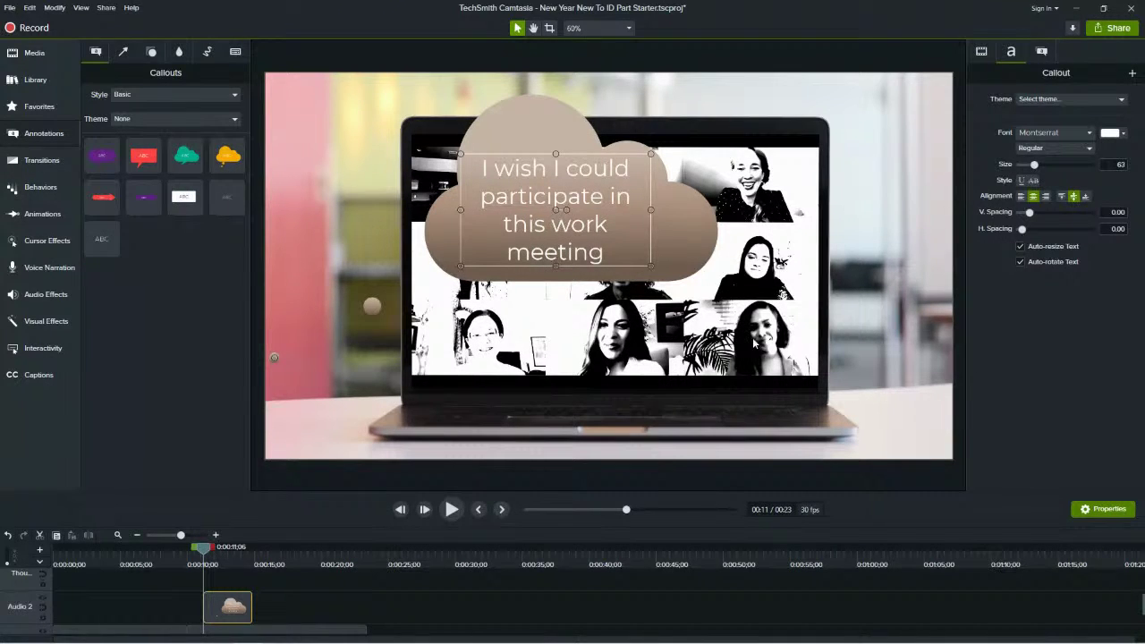
Reword the thought bubble's text to "I'd love to participate in this work meeting".
double_click(541, 169)
left_click_drag(547, 168, 491, 168)
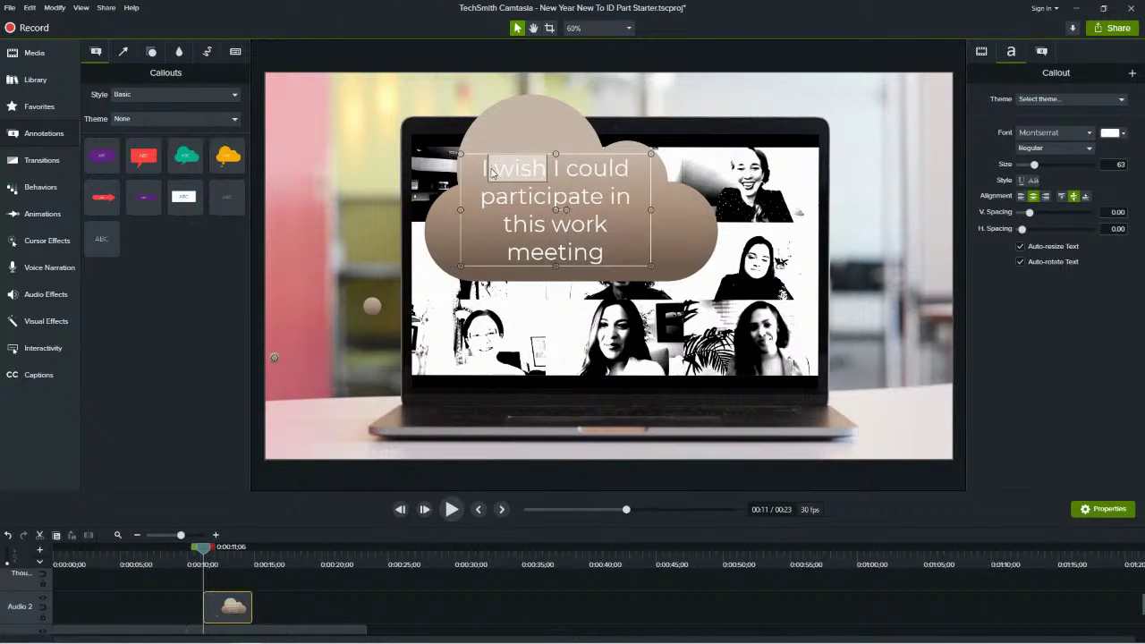
key("BackSpace")
type("'d")
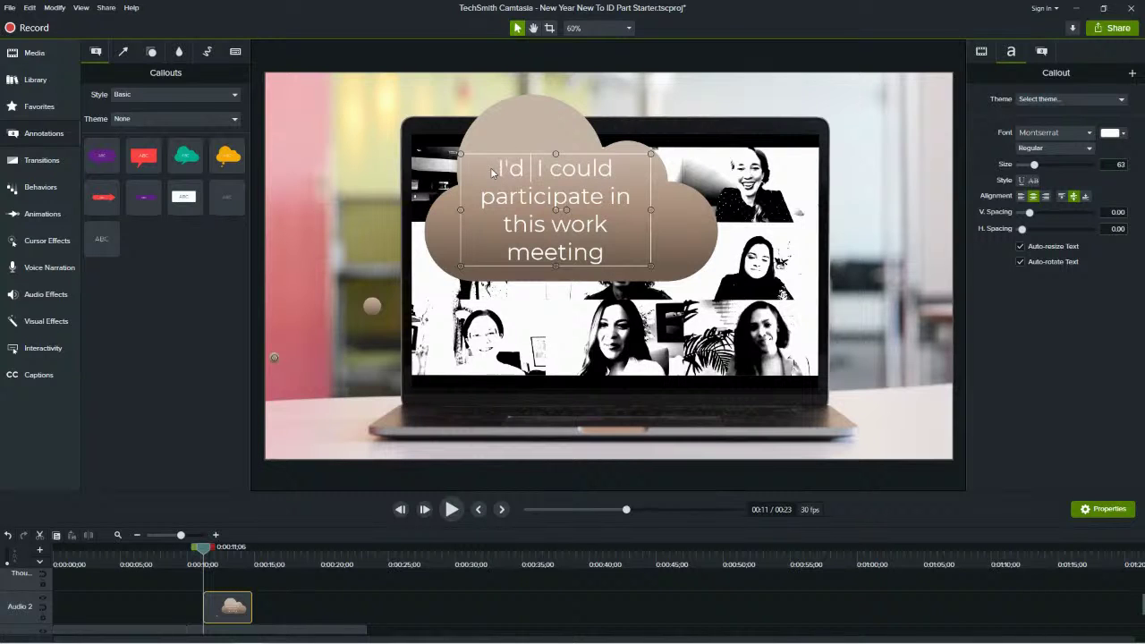
type(" lov")
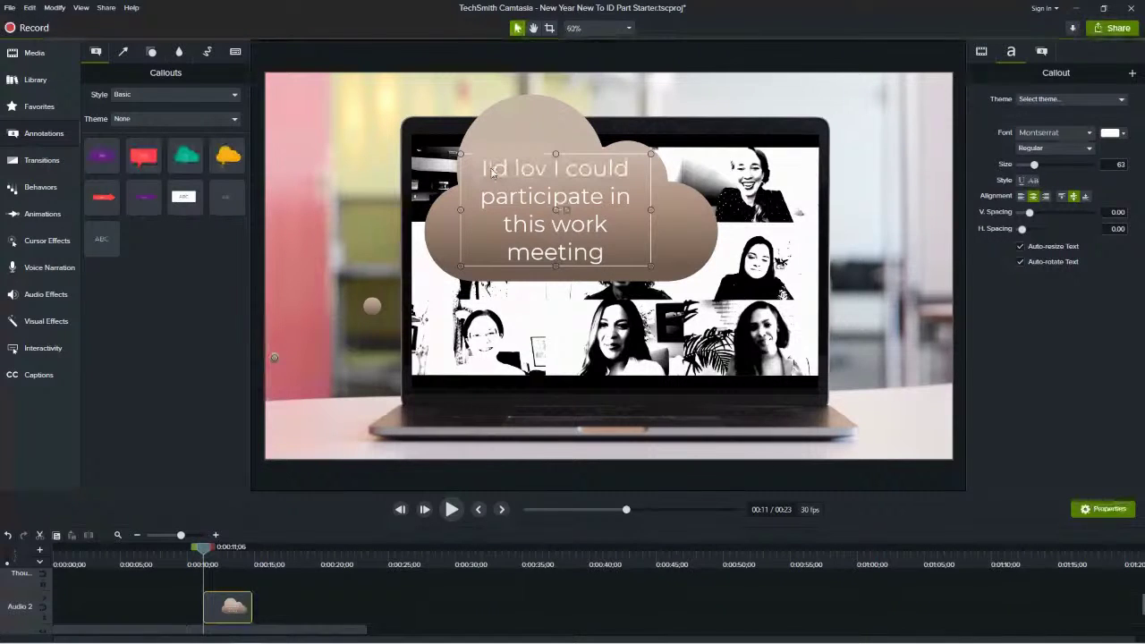
type("e to")
key("ctrl+shift+Right")
key("ctrl+shift+Right")
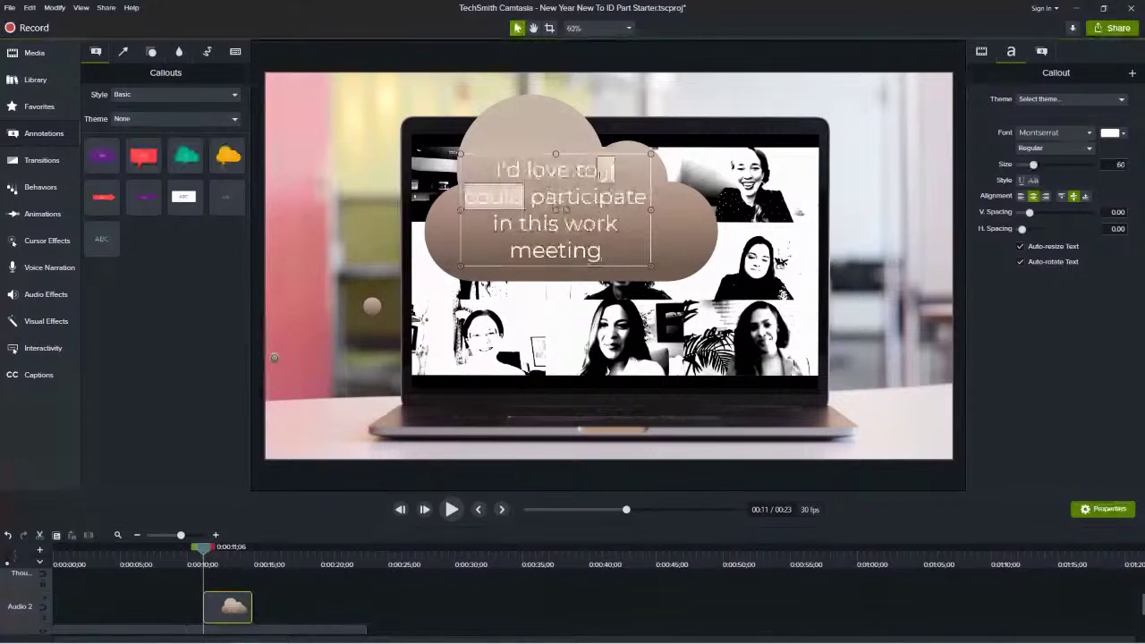
key("BackSpace")
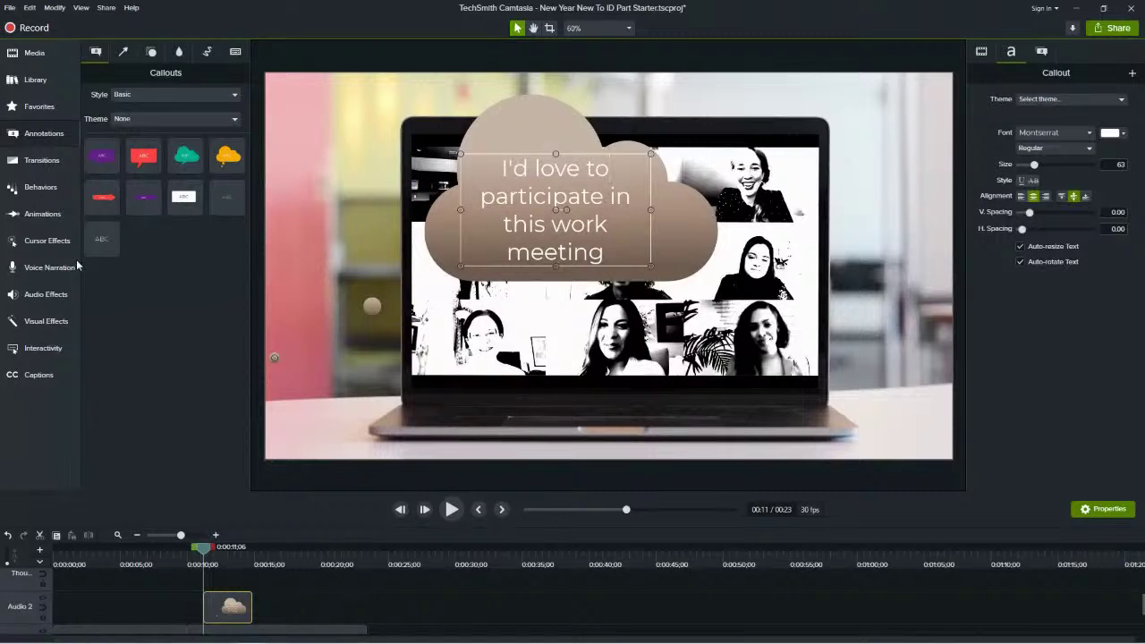
Apply the Pop Up behavior to the thought bubble clip and set its In style to Grow.
left_click(32, 192)
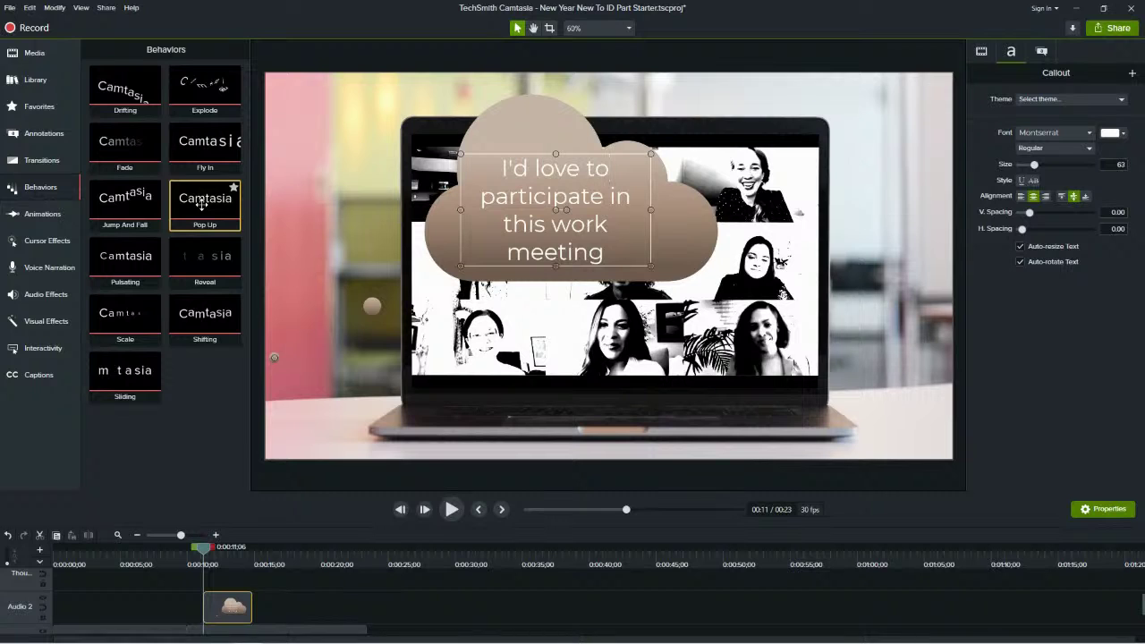
left_click_drag(202, 205, 234, 605)
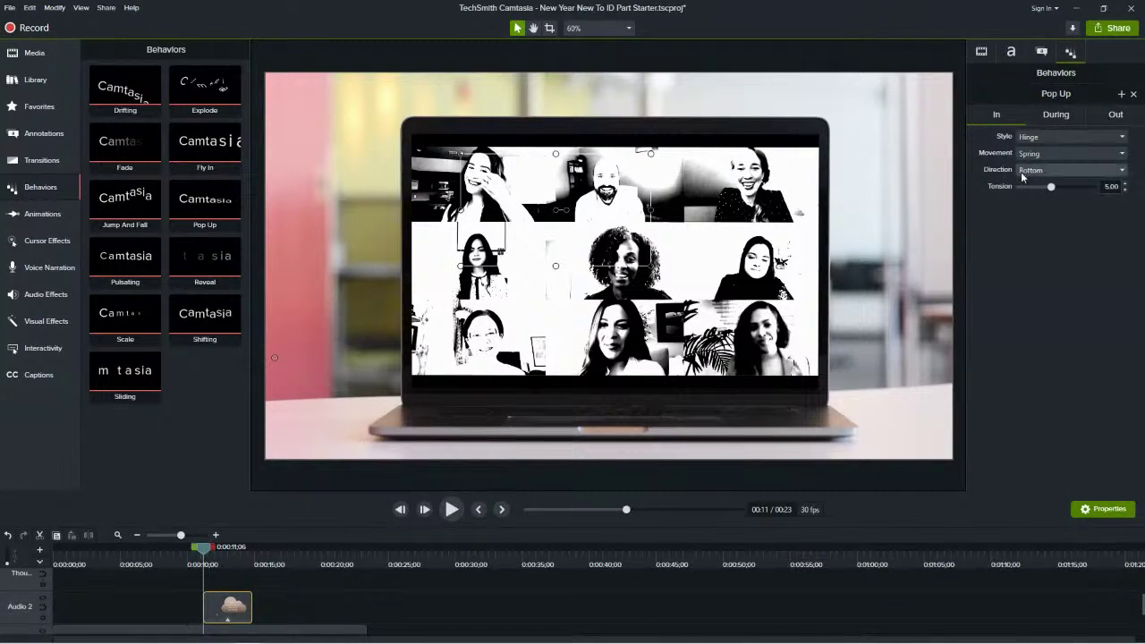
left_click(1041, 137)
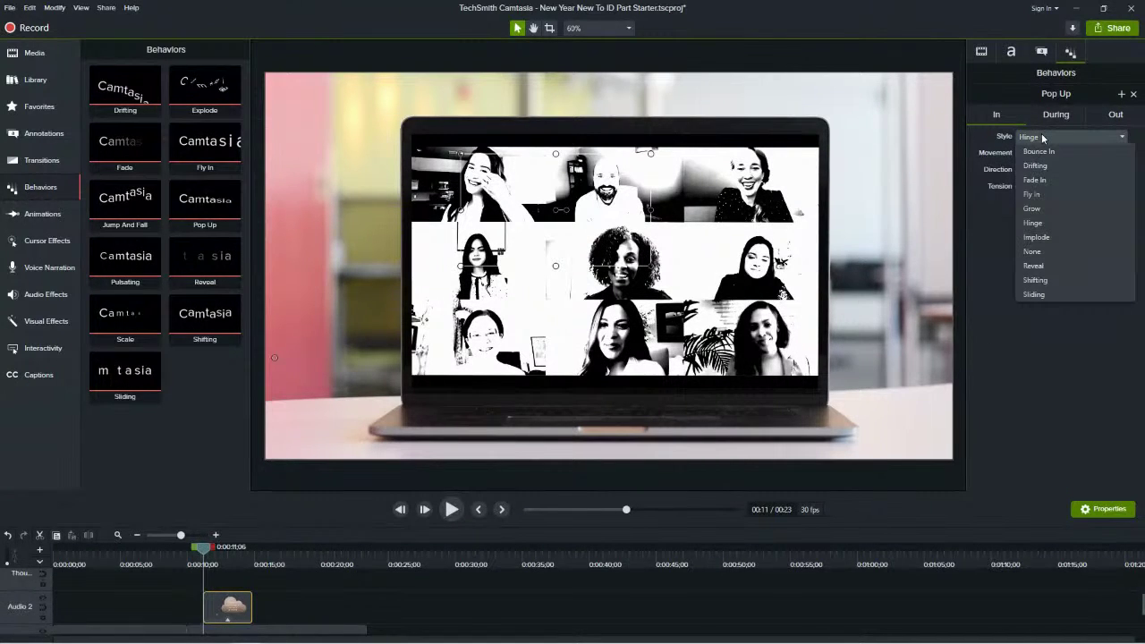
left_click(1040, 211)
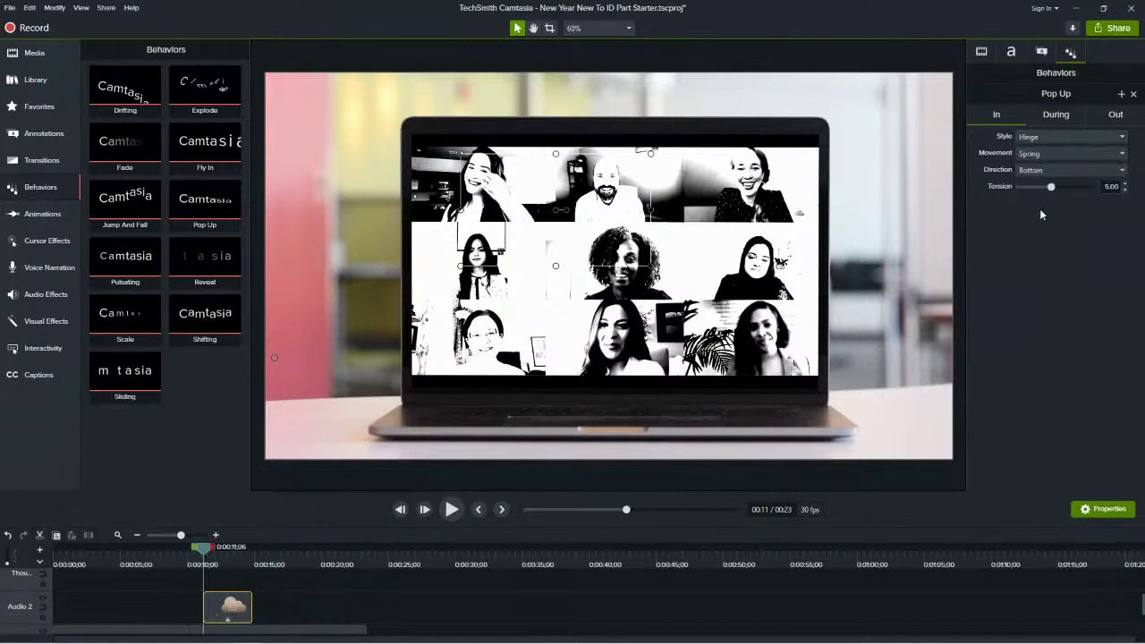
Set the thought bubble behavior's During style to Jump and its Out style to Sliding.
left_click(1055, 117)
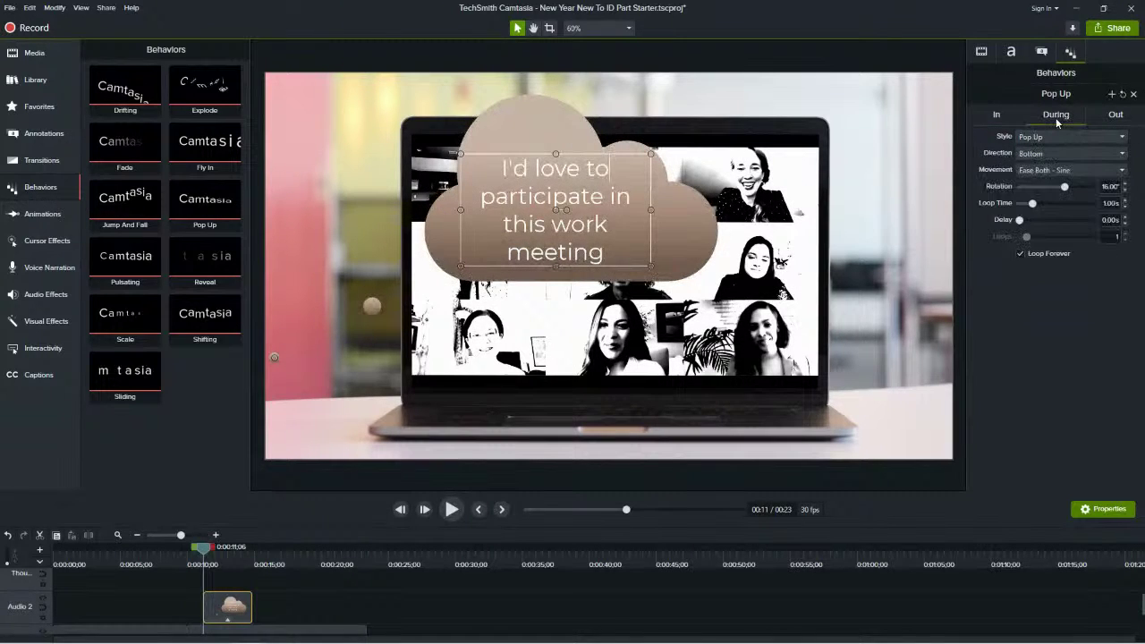
left_click(1057, 140)
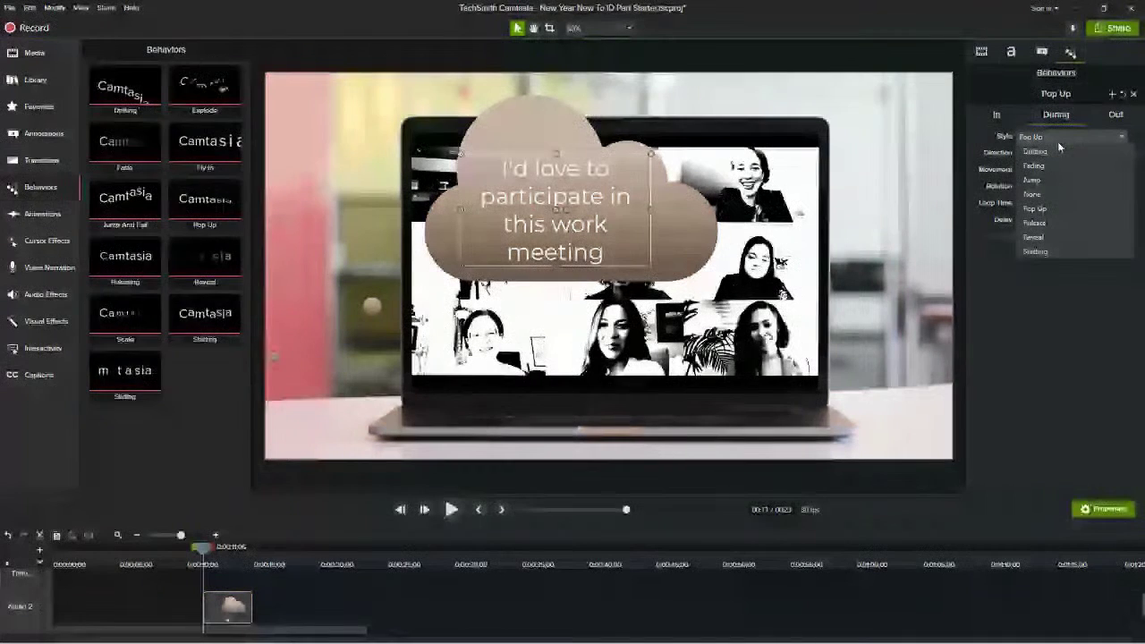
left_click(1039, 180)
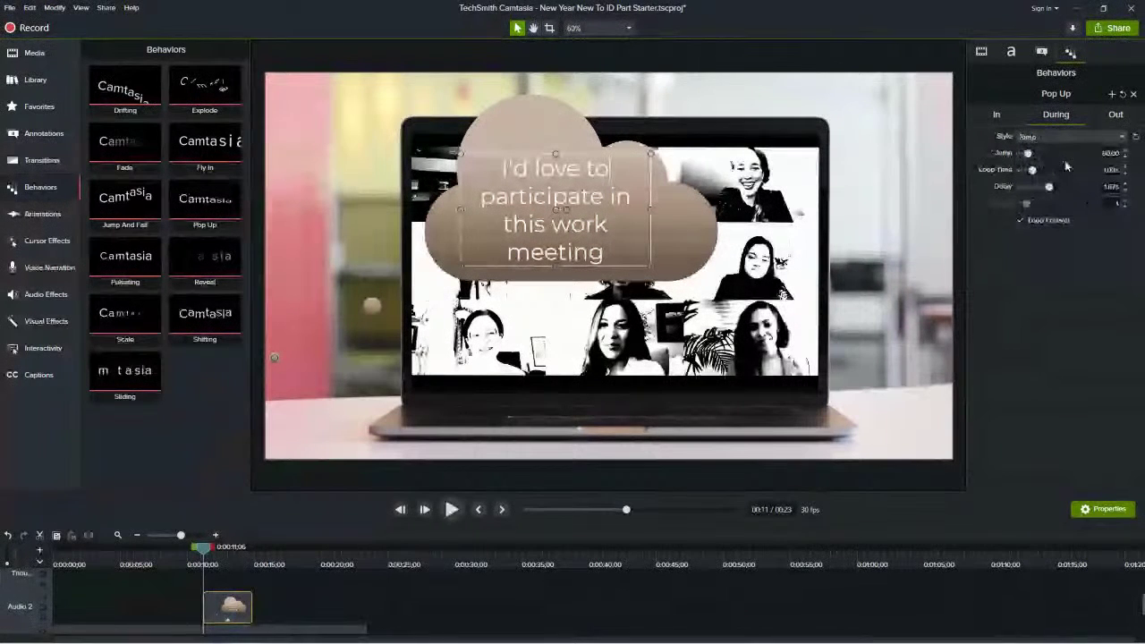
left_click(1114, 114)
left_click(1072, 138)
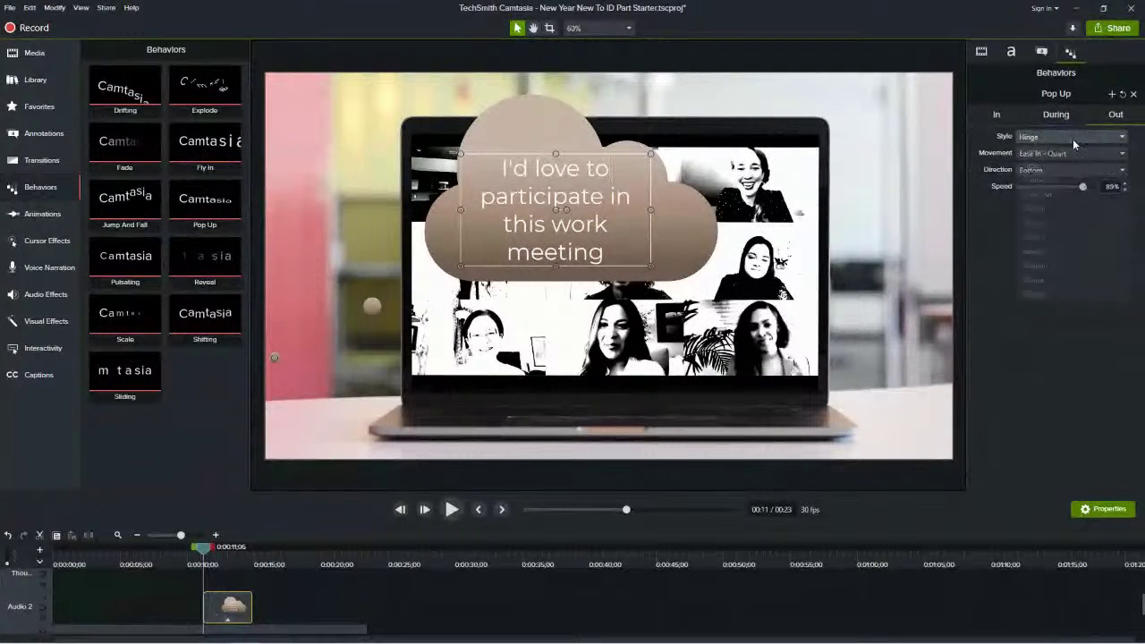
left_click(1047, 294)
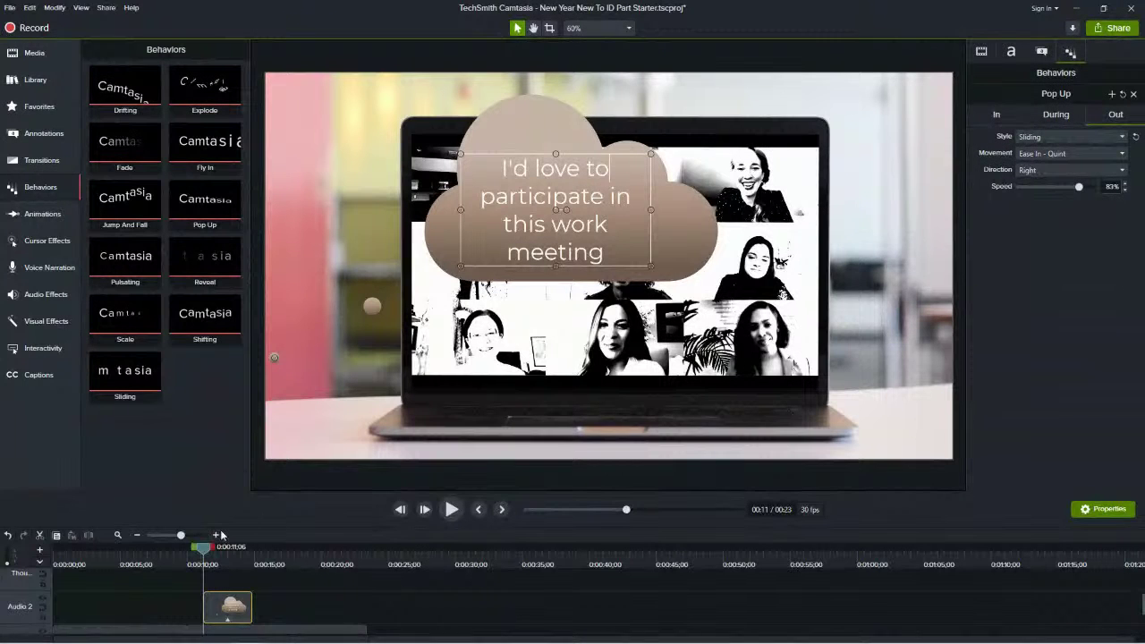
Preview the thought bubble's animation by playing the video from just before its clip starts.
left_click_drag(204, 550, 192, 546)
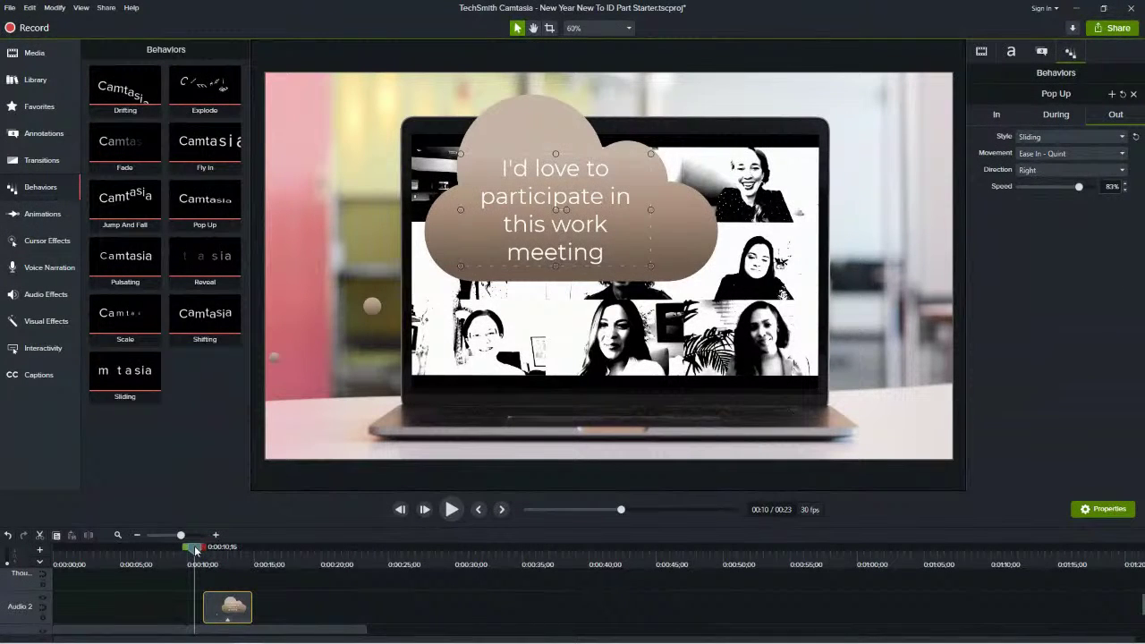
left_click(450, 515)
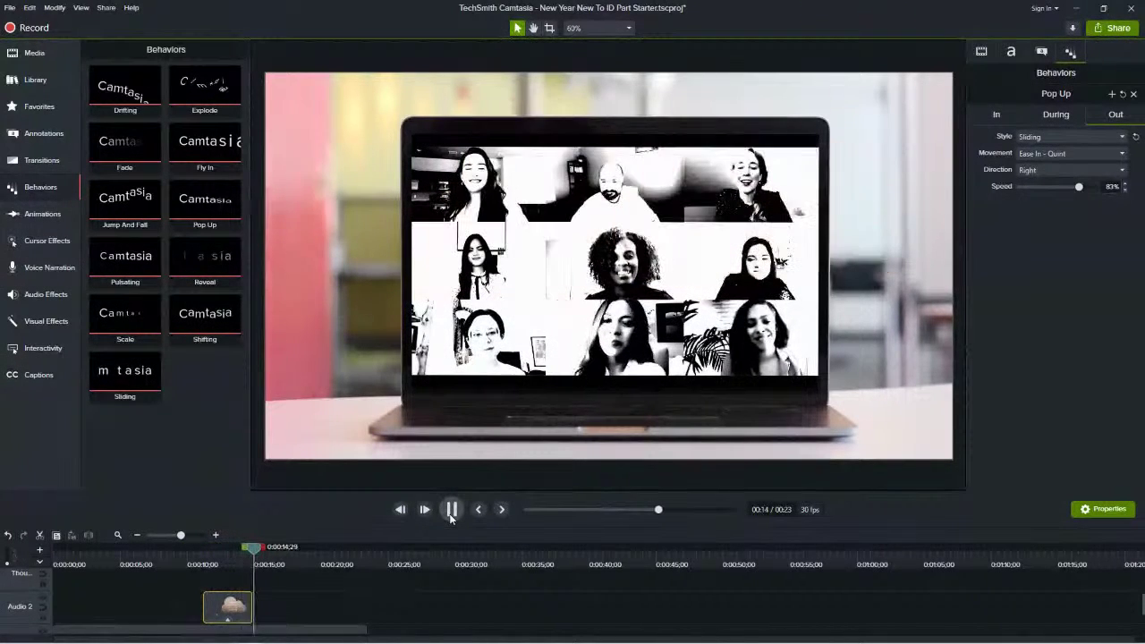
left_click(450, 512)
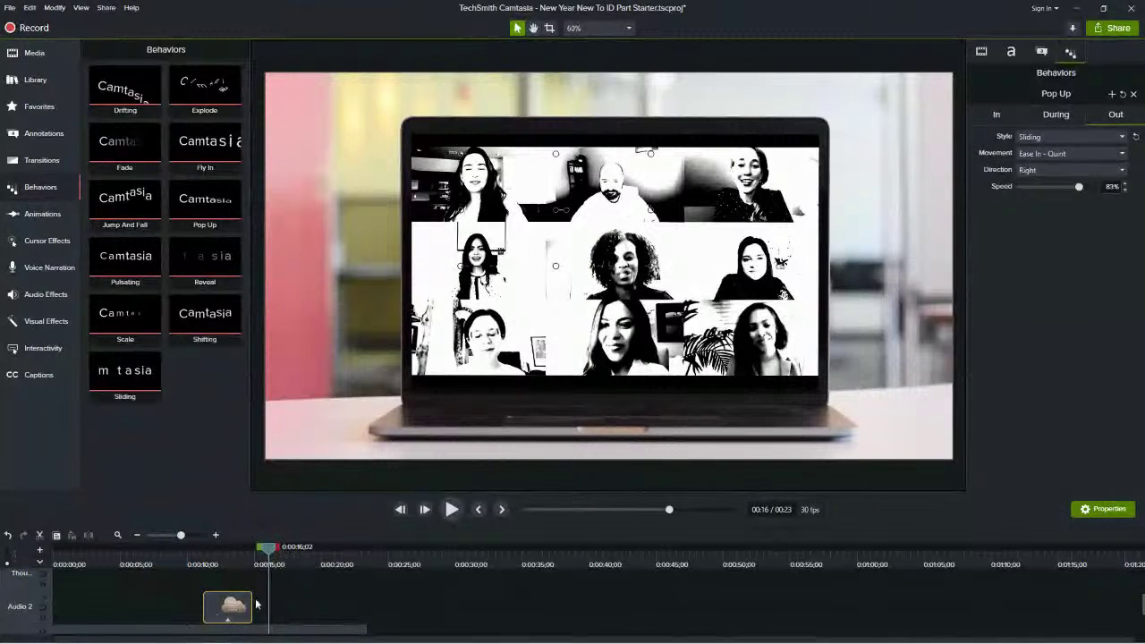
Add a new blank caption at 0:00:15;23, shortly after the thought bubble clip ends.
mouse_move(266, 555)
left_mouse_down()
mouse_move(245, 556)
mouse_move(265, 556)
left_mouse_up()
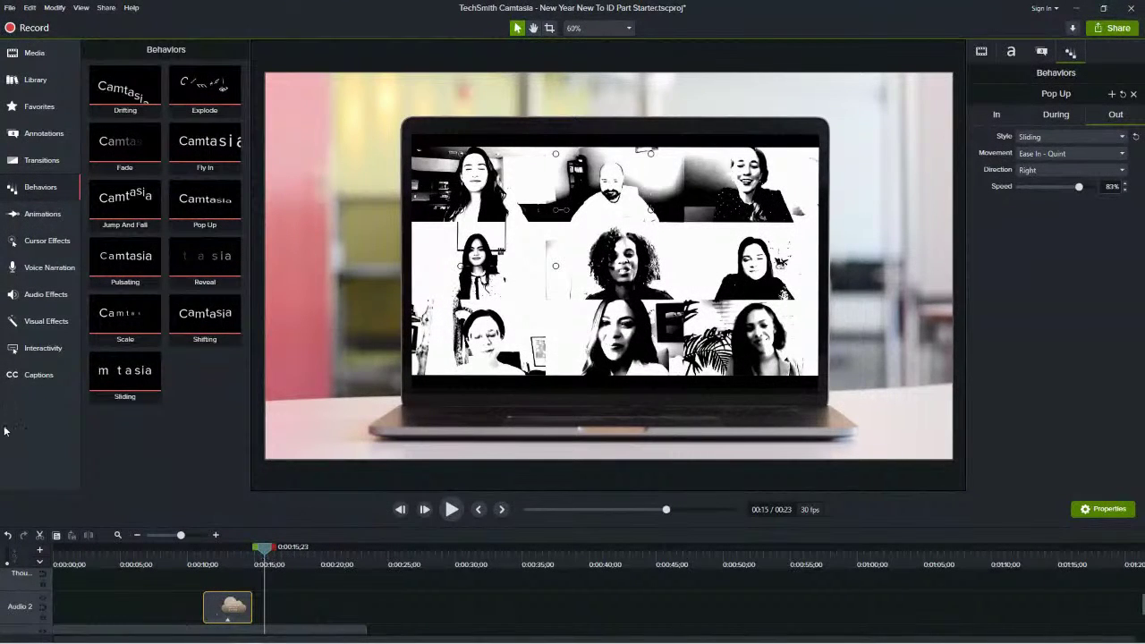
left_click(20, 383)
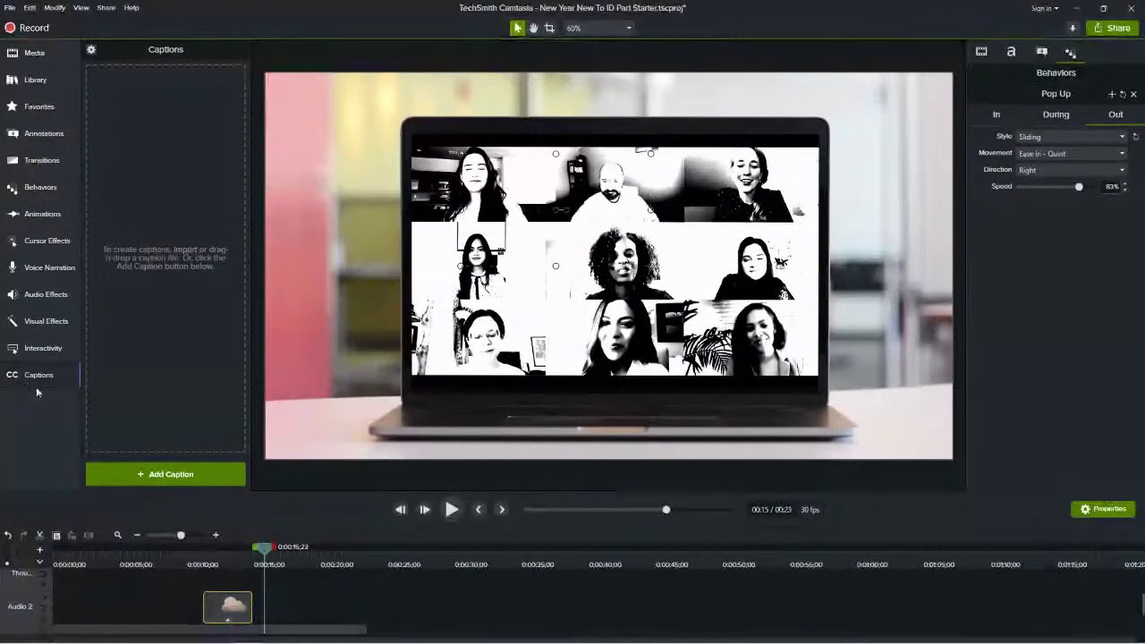
left_click(126, 470)
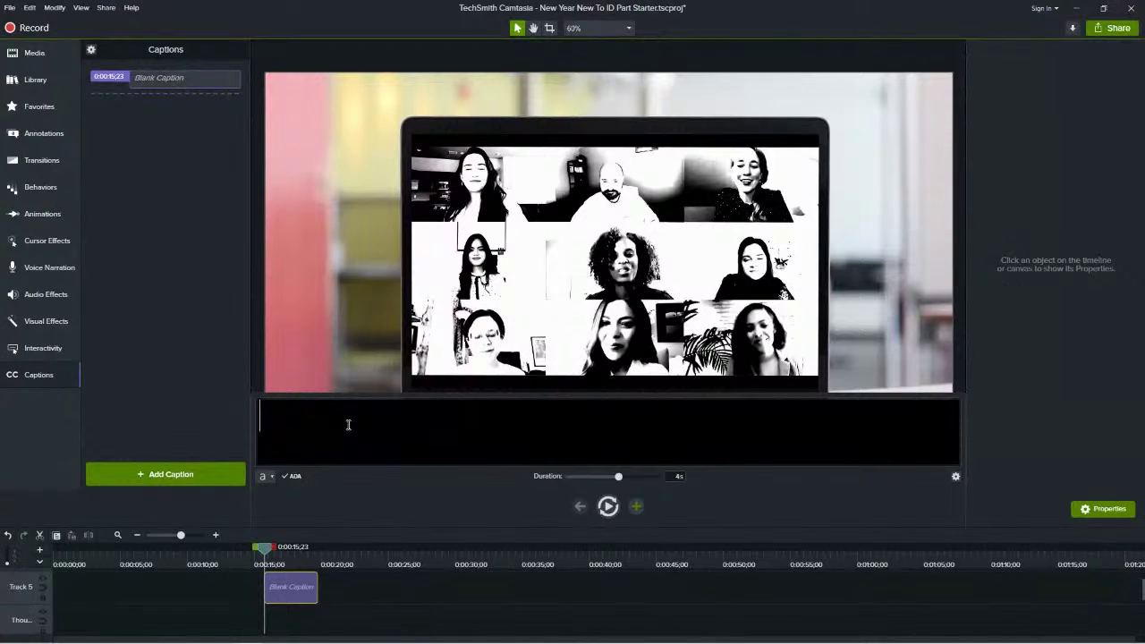
type("Tes")
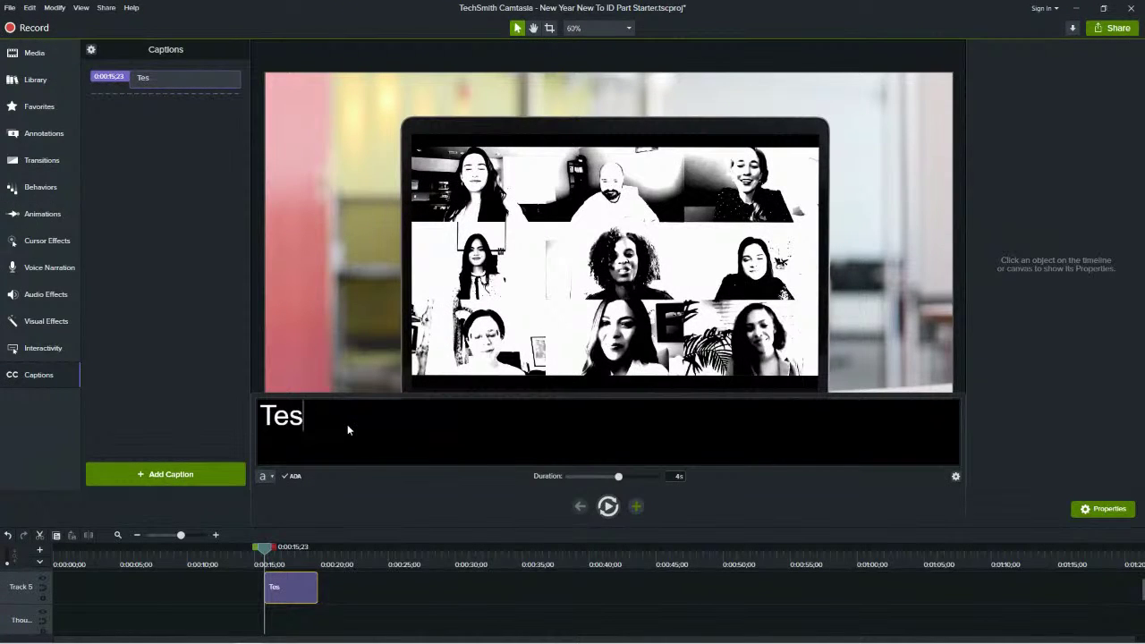
key("BackSpace")
key("BackSpace")
key("BackSpace")
type("I s")
key("BackSpace")
key("BackSpace")
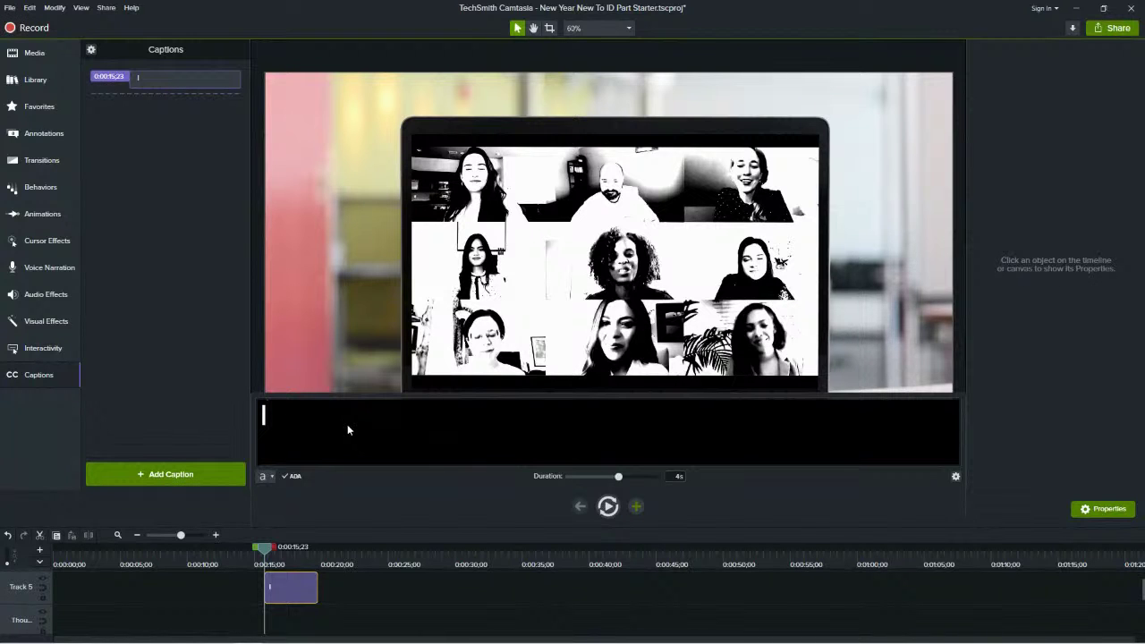
type("'m")
key("BackSpace")
key("BackSpace")
key("BackSpace")
Enter "I'm not getting what I need for accomodations." as the caption text and check its text style options.
type("I'm not getting wha")
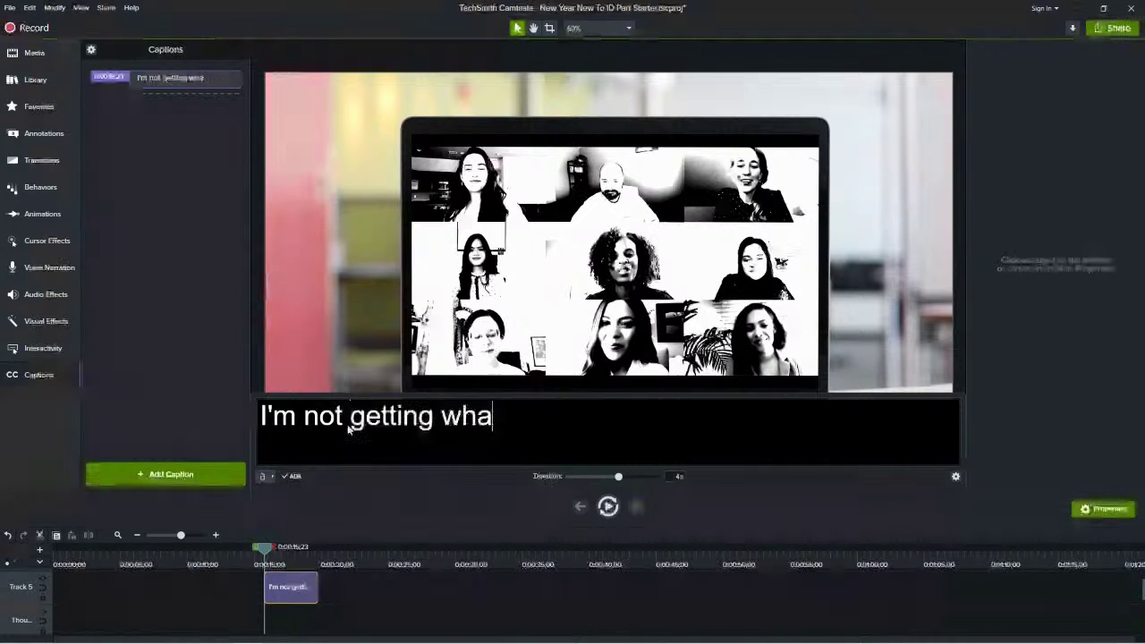
type("t I need for acc")
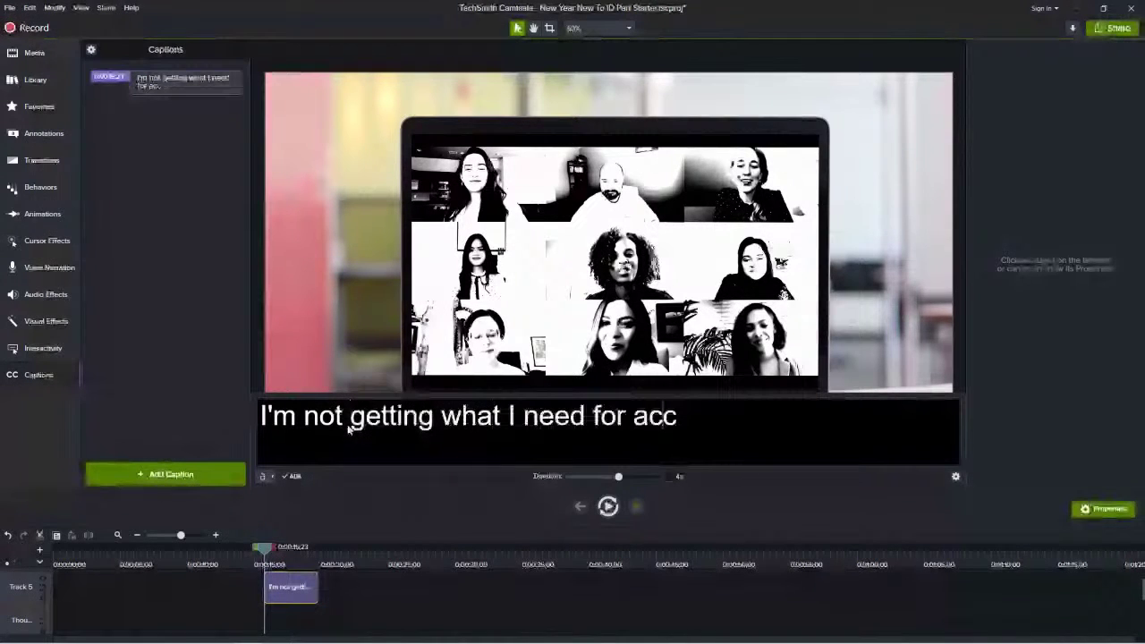
type("omodations.")
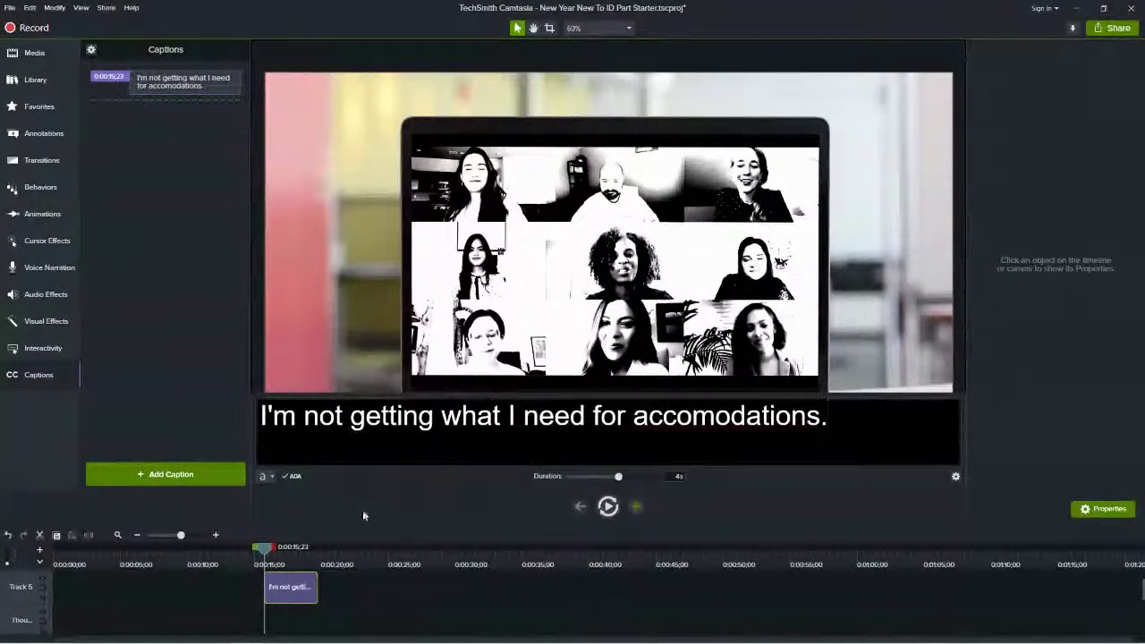
left_click(265, 476)
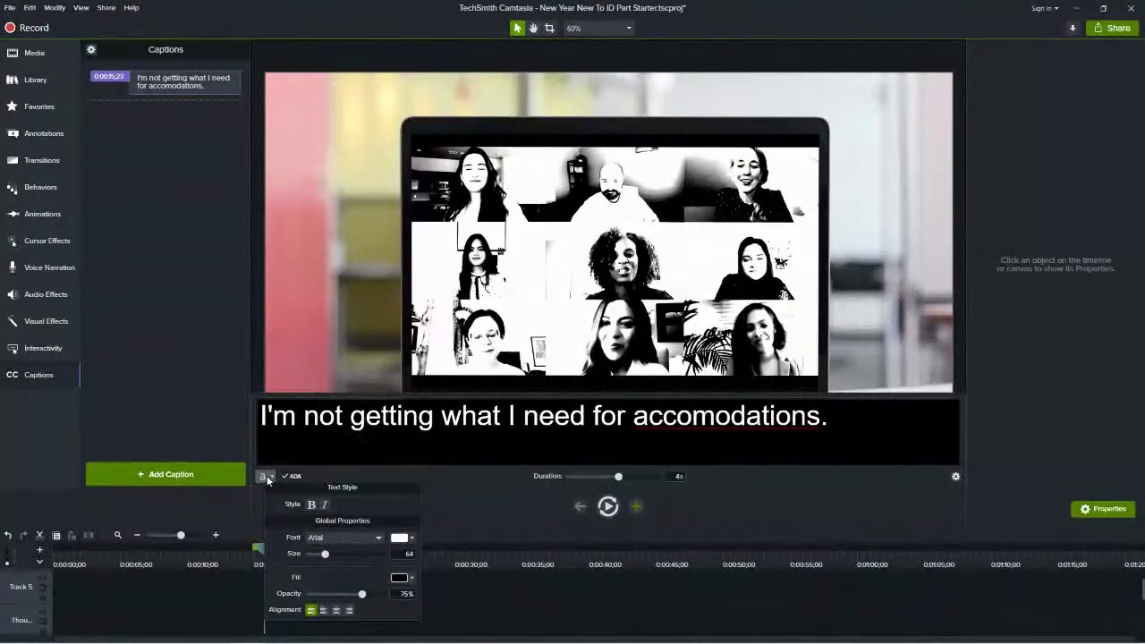
left_click(266, 475)
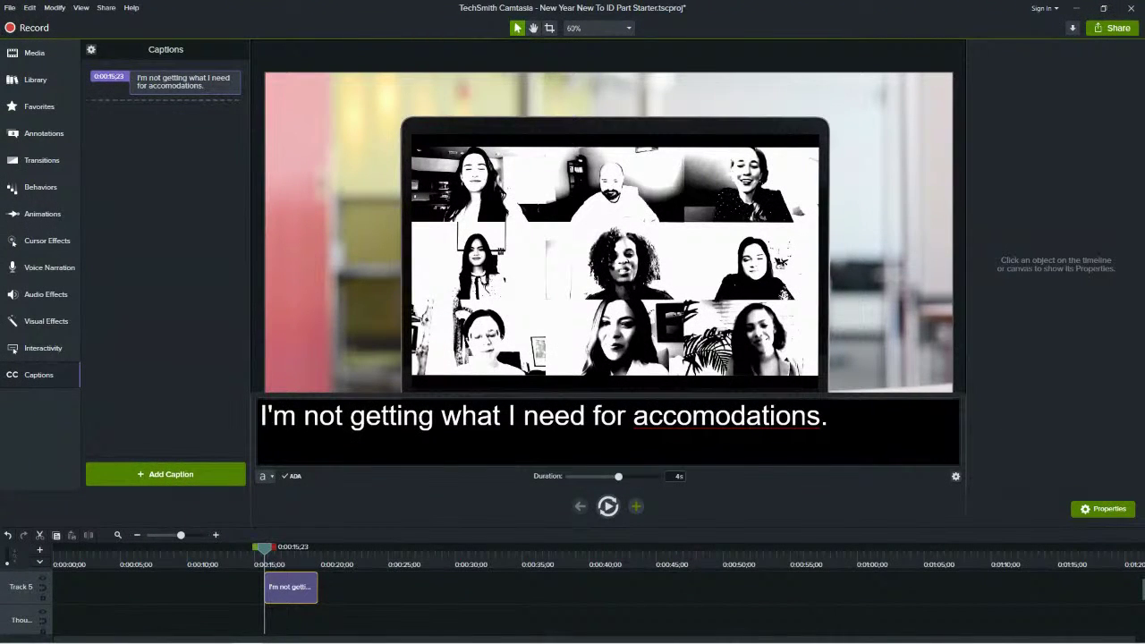
key("Escape")
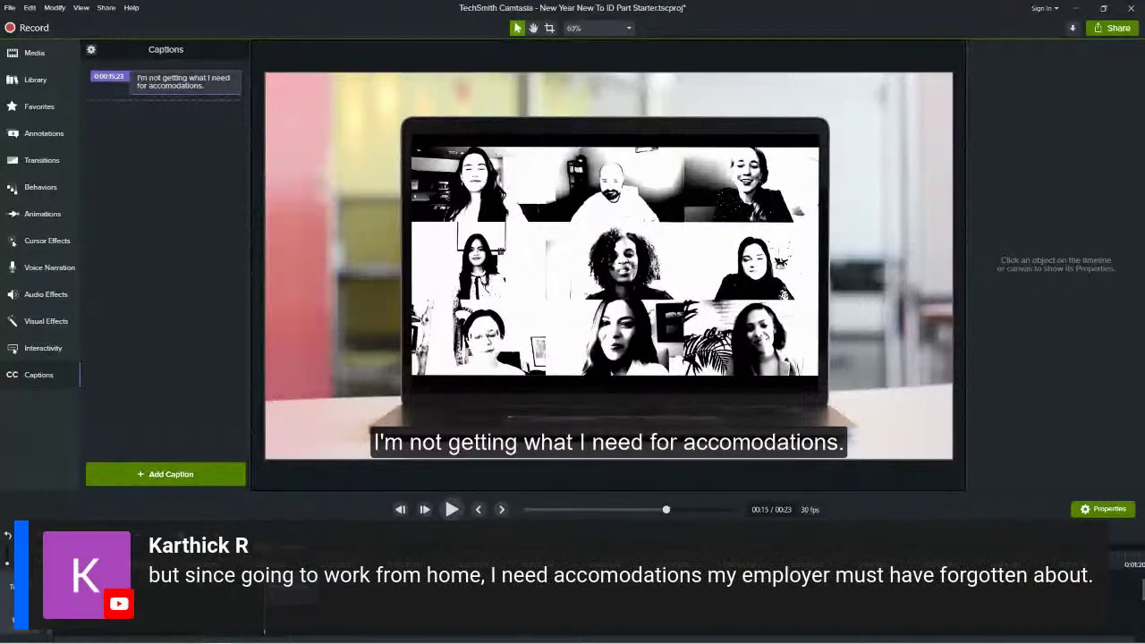
Replace the caption text with "but since going to work from home, I need accomodations my employer must have fotgetten about.".
left_click(492, 452)
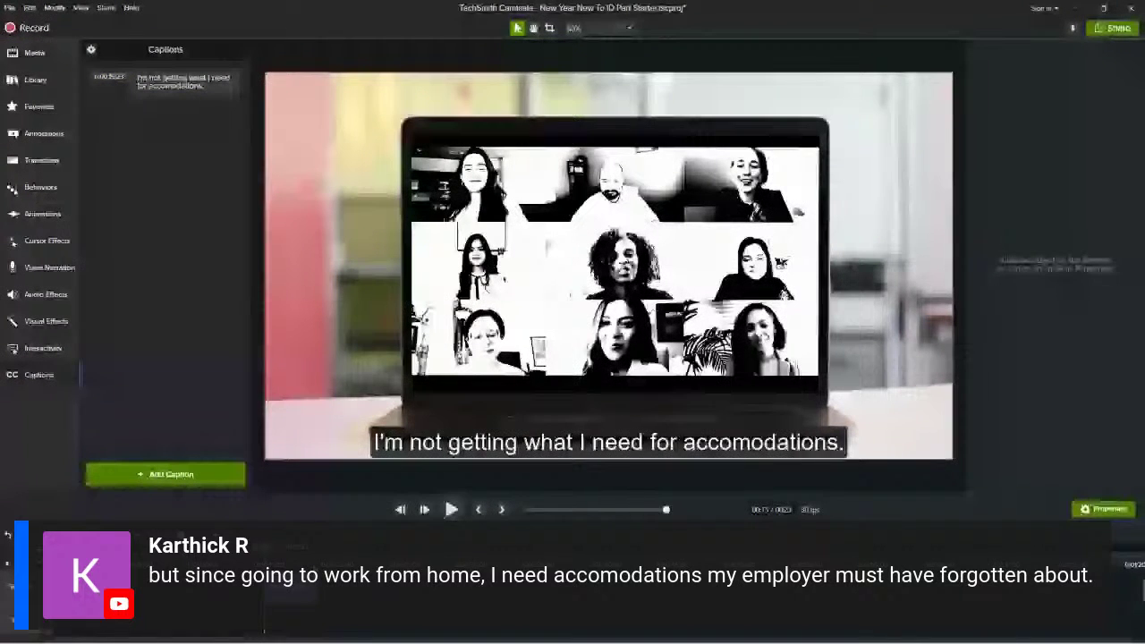
left_click(832, 442)
left_click_drag(827, 416, 271, 408)
type("but since goi")
type("o work from ")
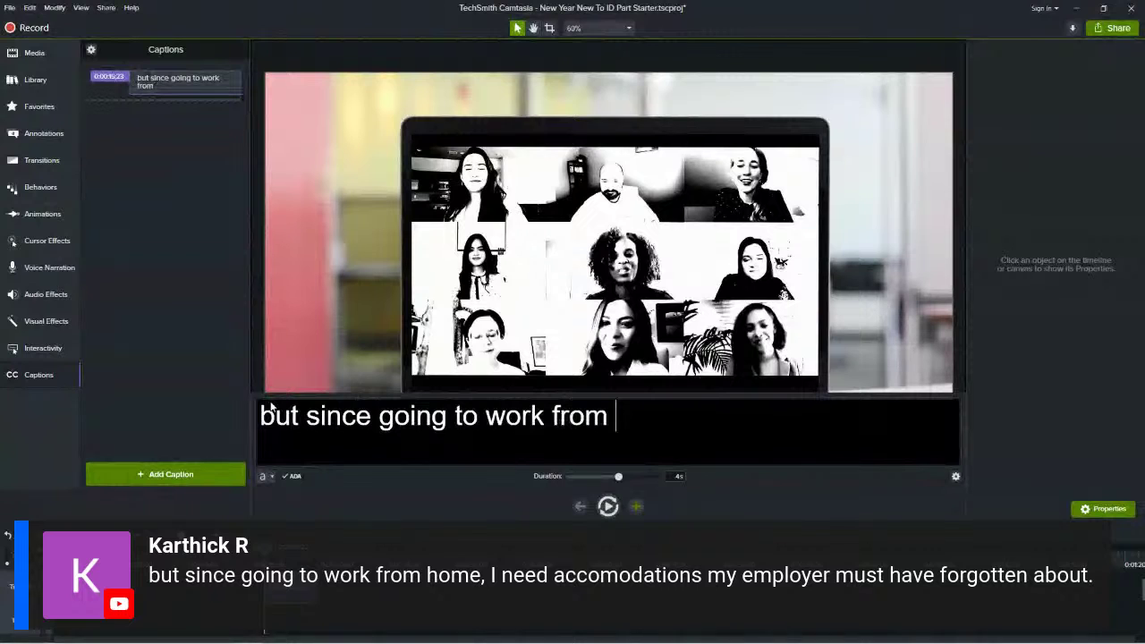
type("home, I need accomo")
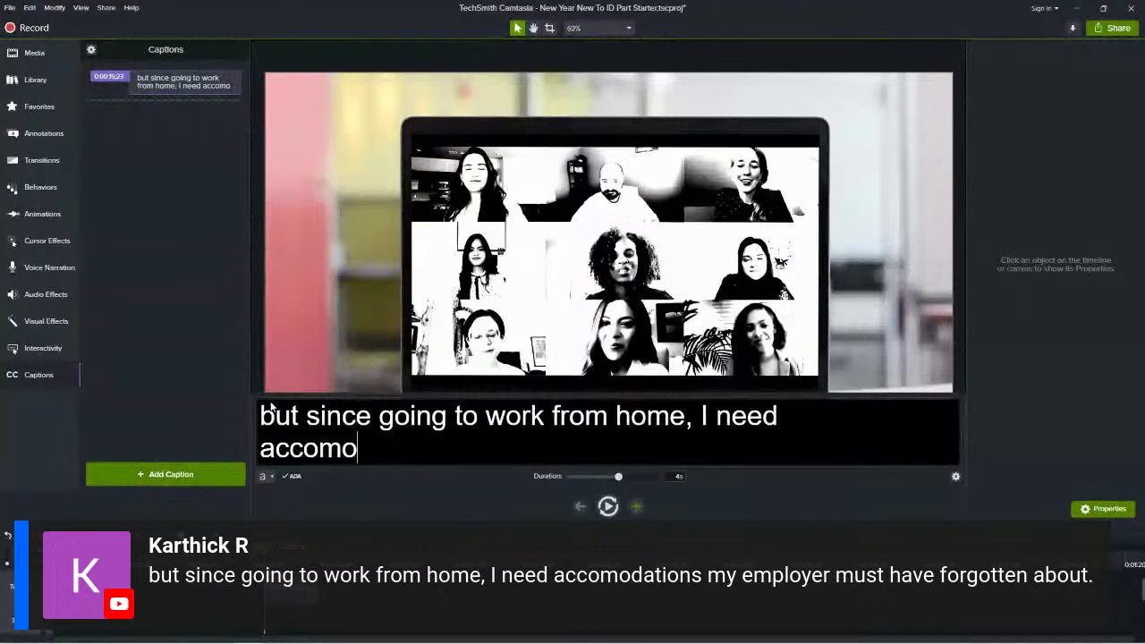
type("dations my employer mus")
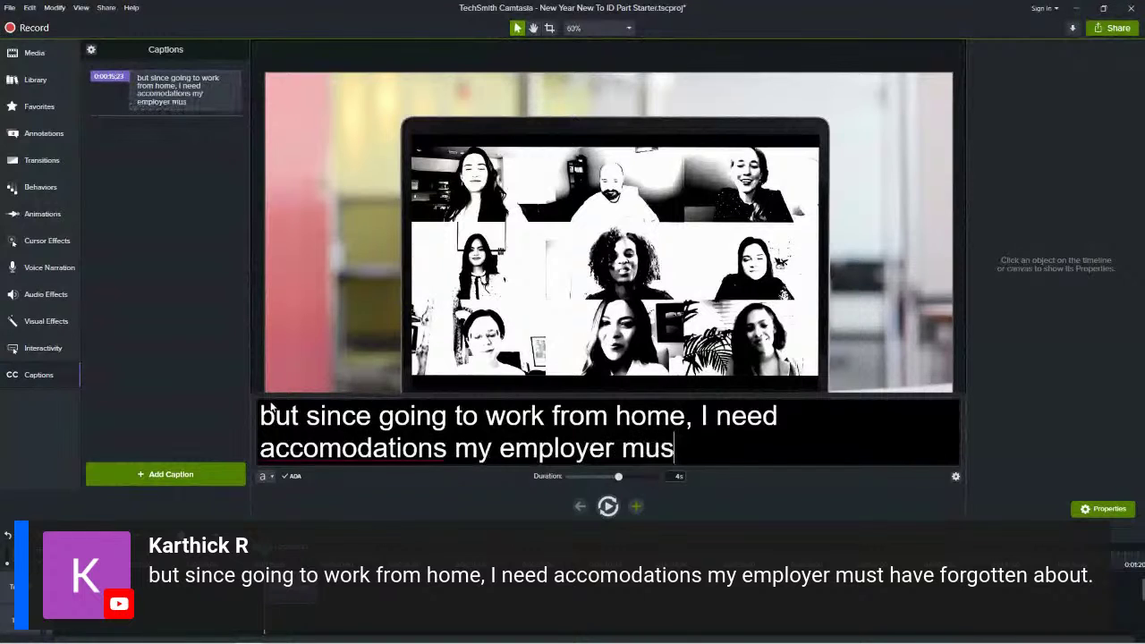
type("t have fotgetten")
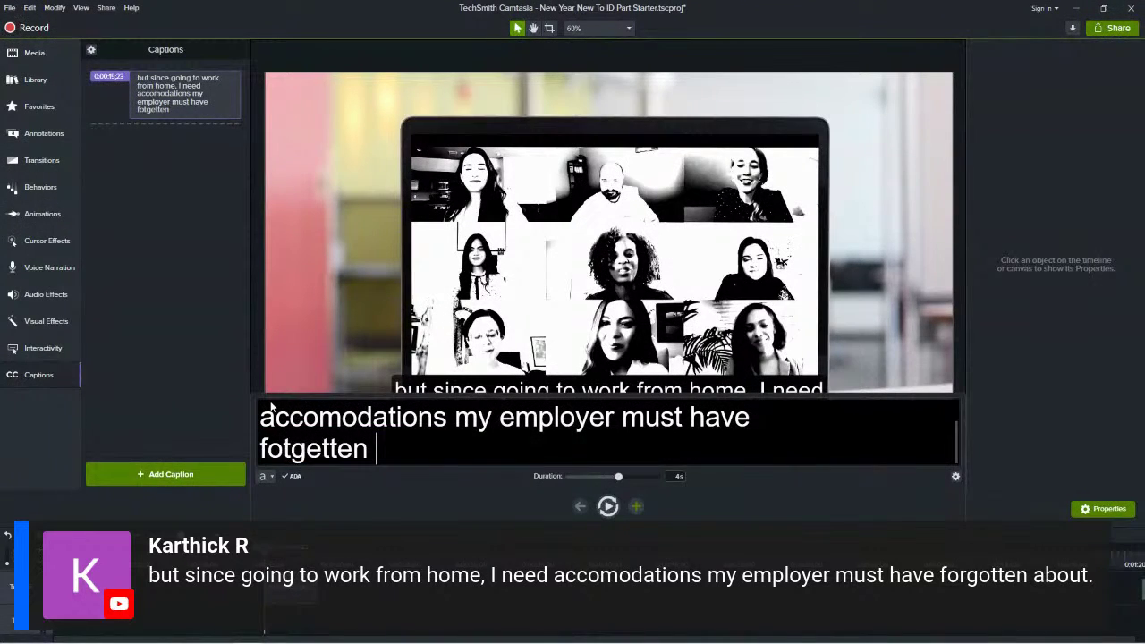
type(" about")
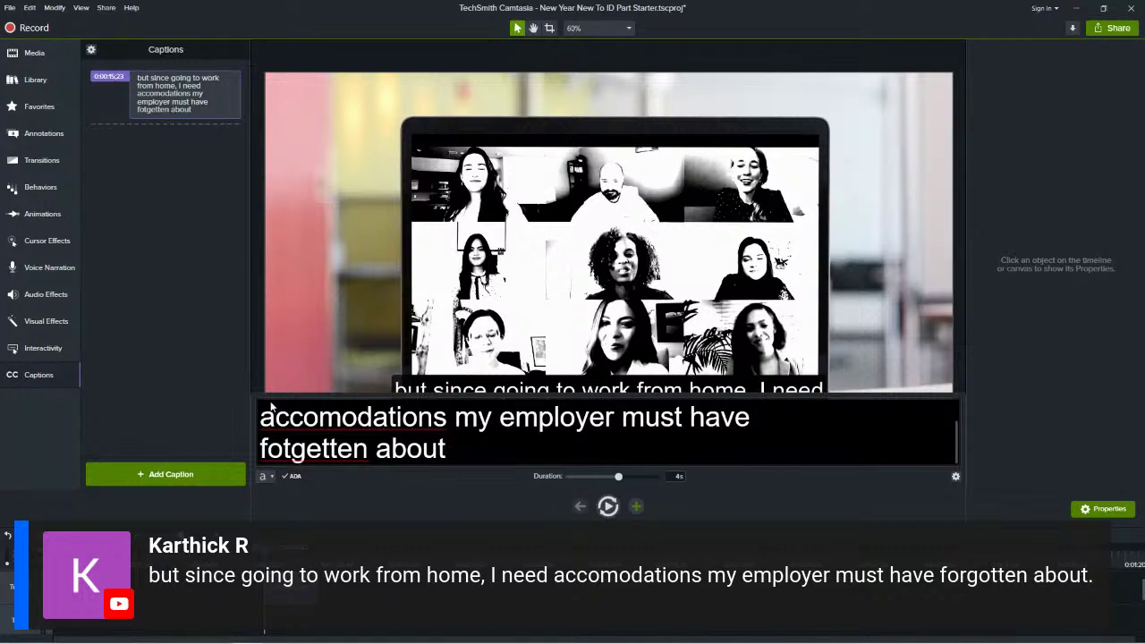
type(".")
Correct the caption's two misspelled words to "forgotten" and "accommodations" using the spelling suggestions.
right_click(327, 448)
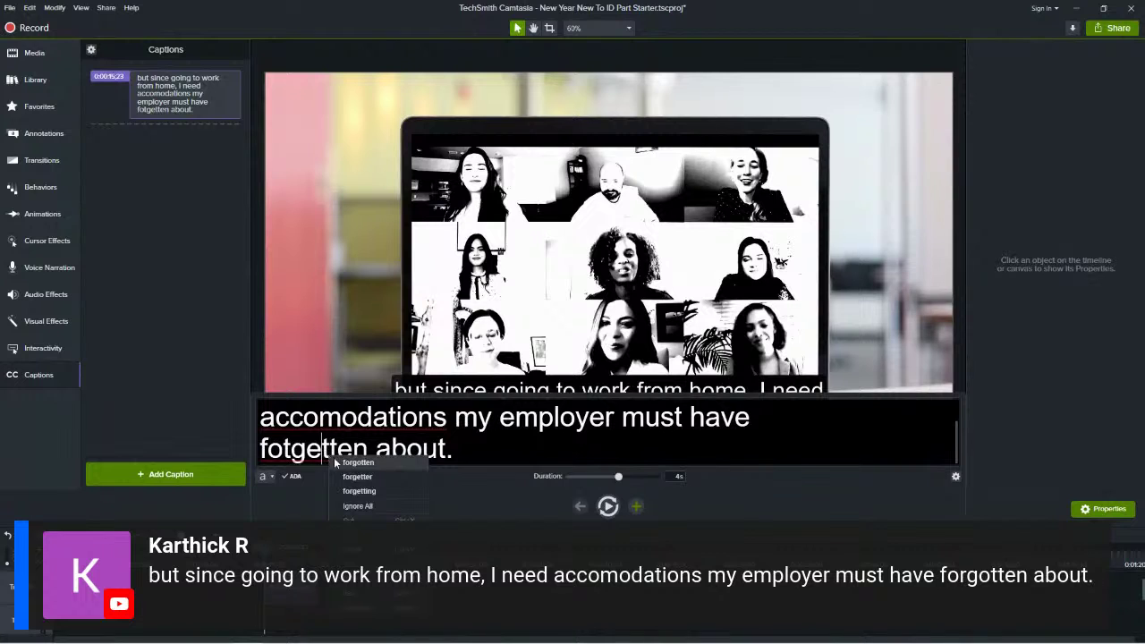
left_click(353, 461)
right_click(323, 418)
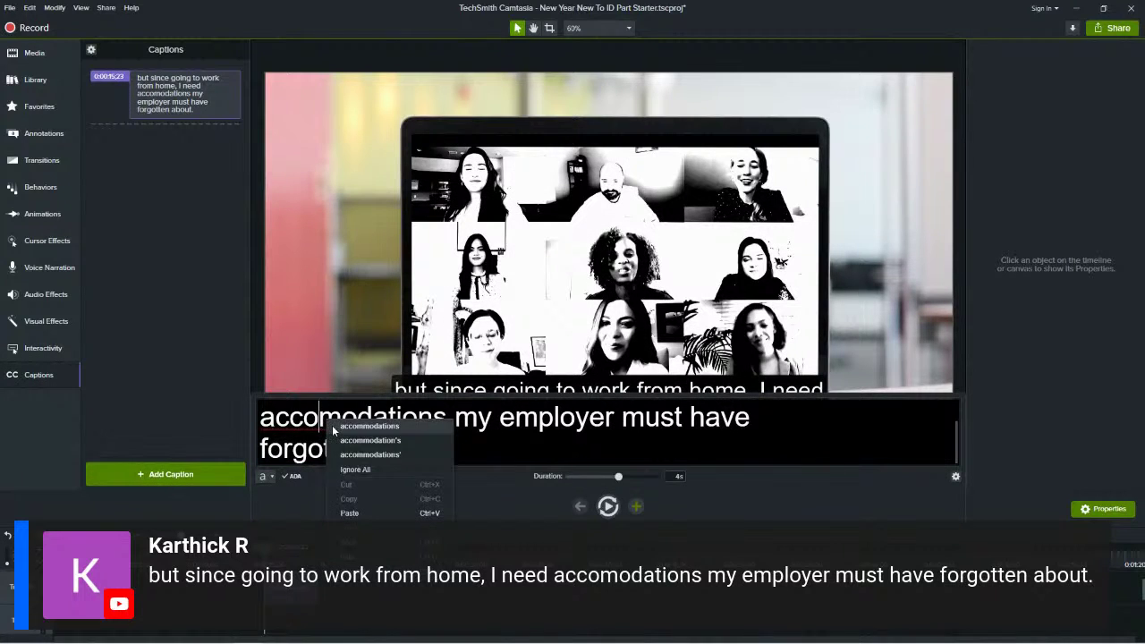
left_click(400, 438)
scroll(415, 438, "up", 1)
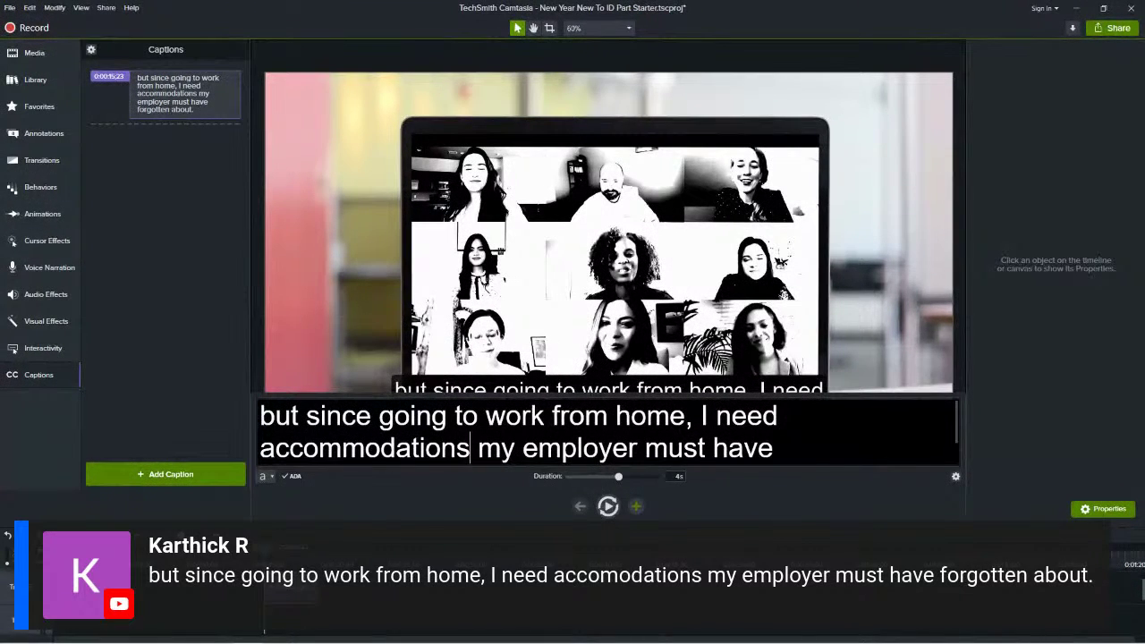
key("Escape")
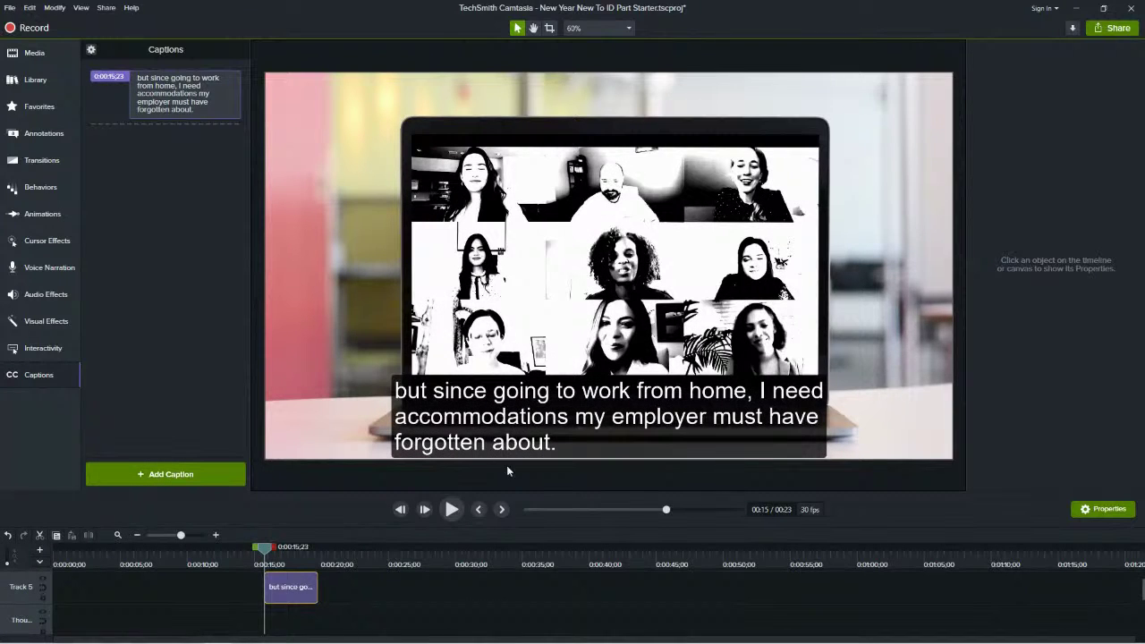
Open the caption at 0:00:15;23 for editing and set its font colour to red (#DF1D1D).
left_click(497, 420)
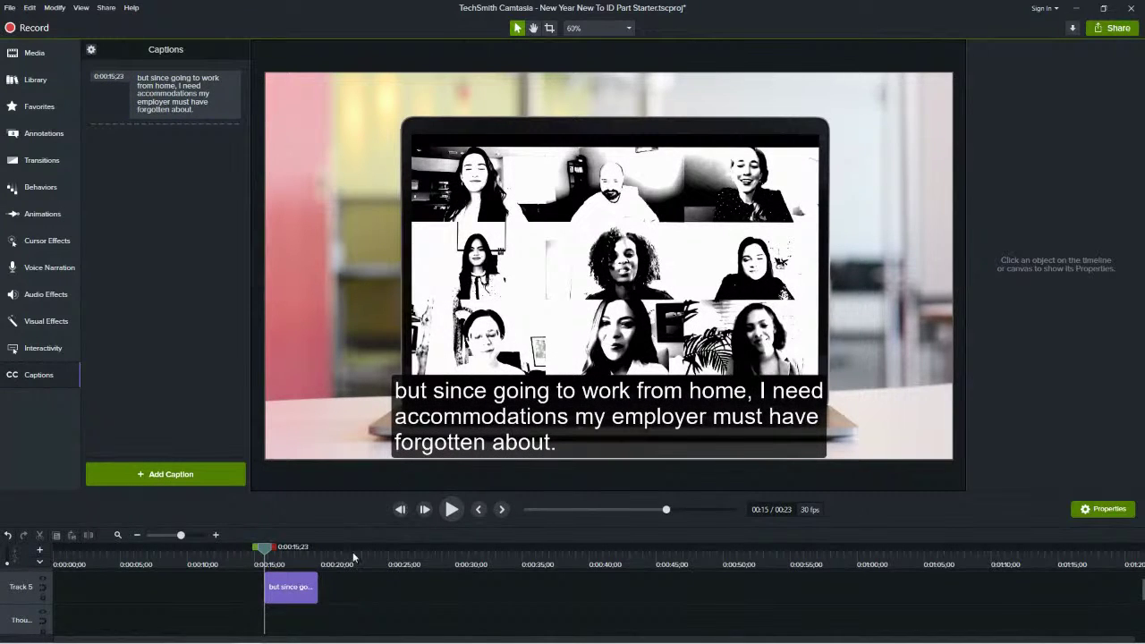
left_click(292, 587)
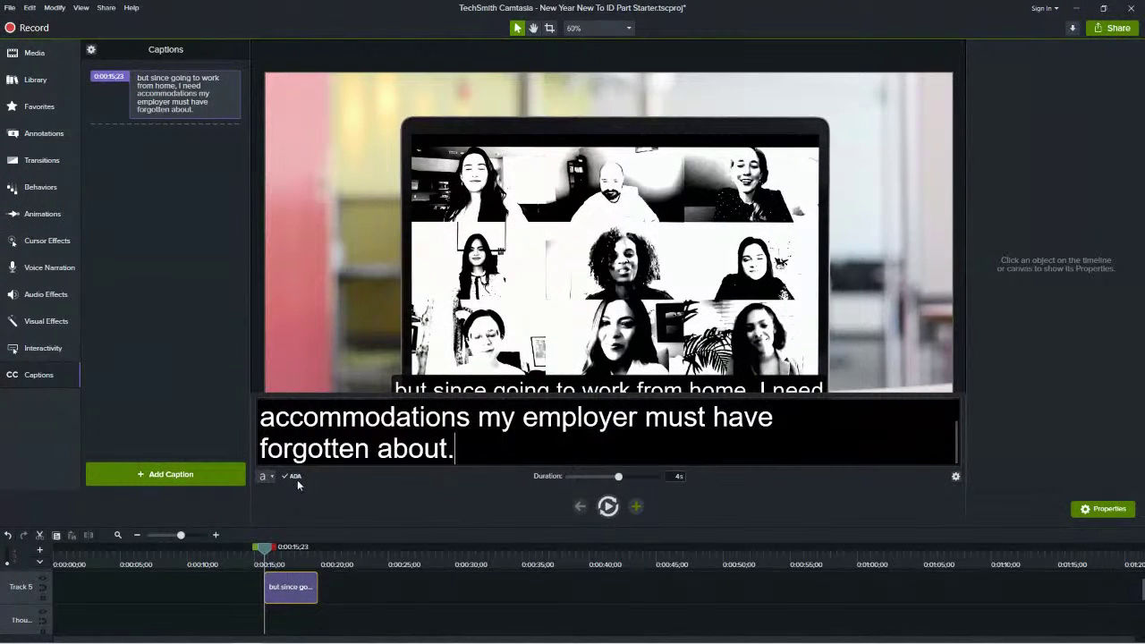
left_click(272, 476)
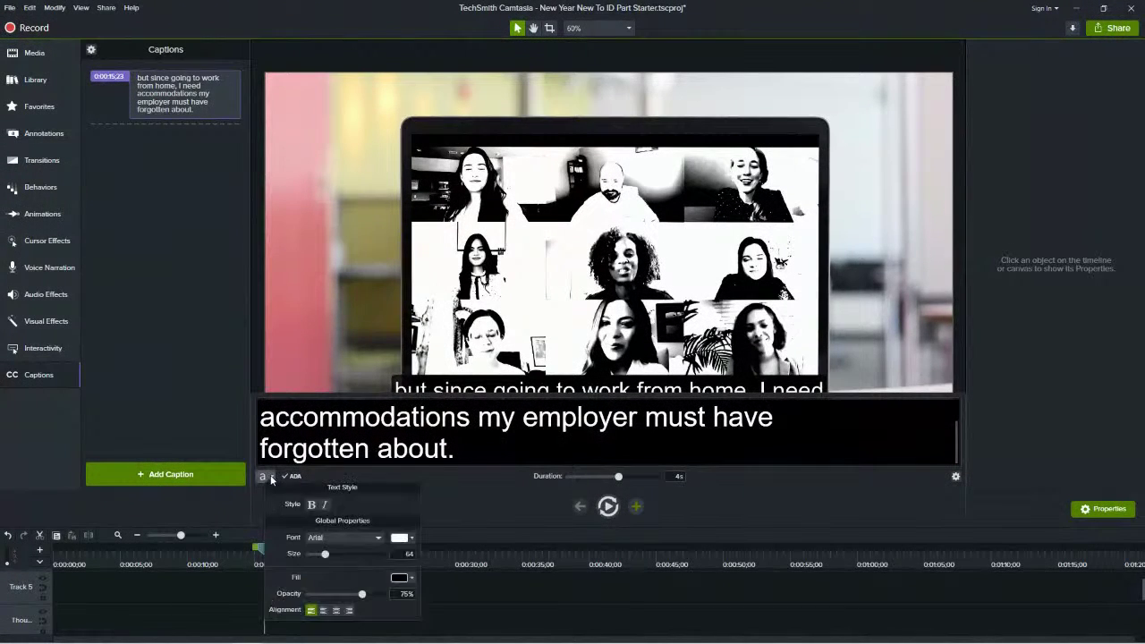
left_click(400, 536)
left_click_drag(370, 488, 418, 446)
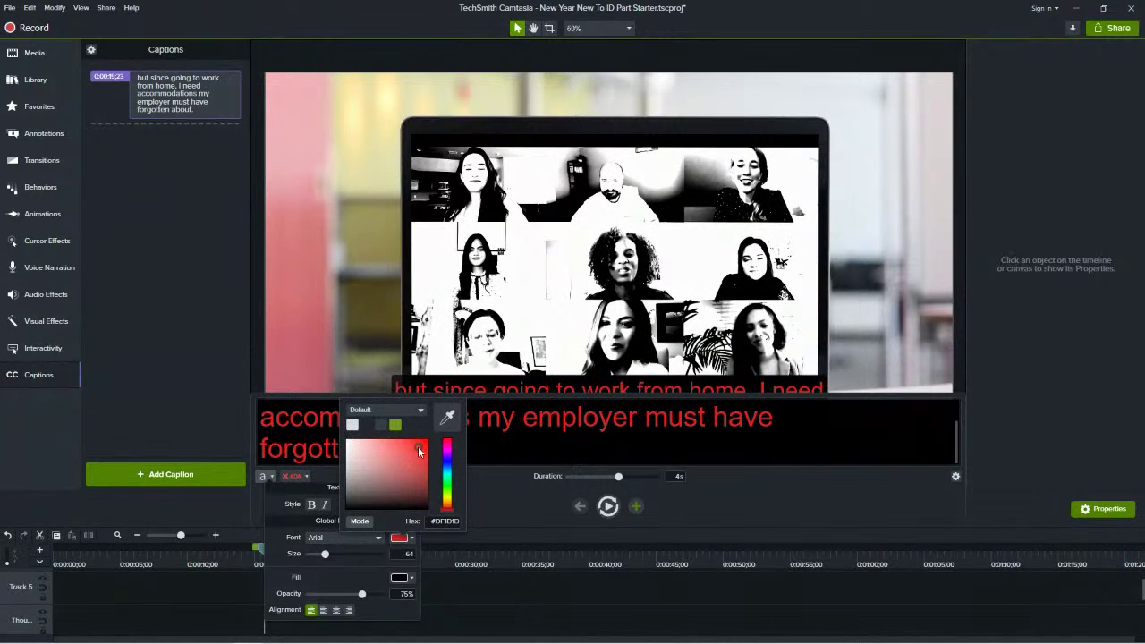
left_click(524, 452)
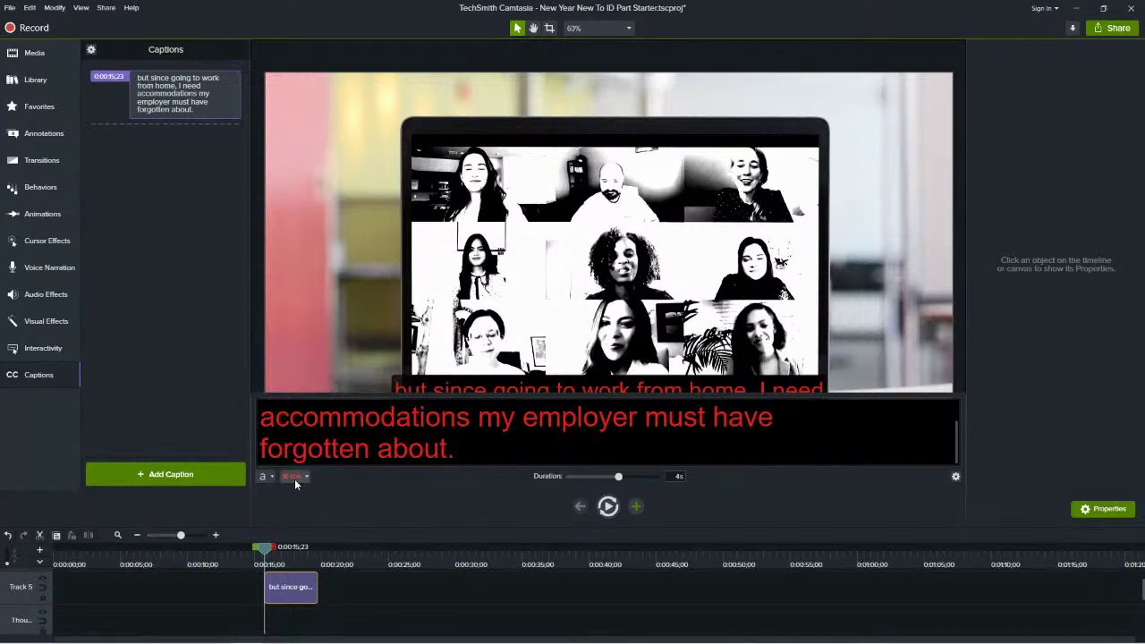
mouse_move(298, 483)
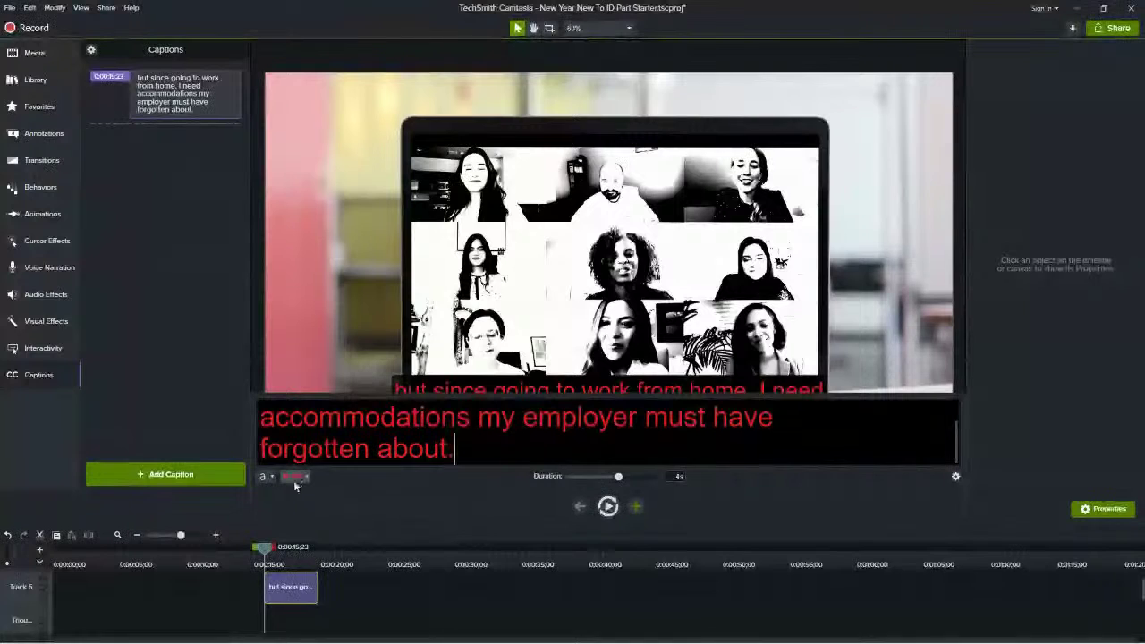
Change the caption's font colour to a pale near-white shade, apply the ADA Make Compliant correction, and close the caption editor.
left_click(266, 477)
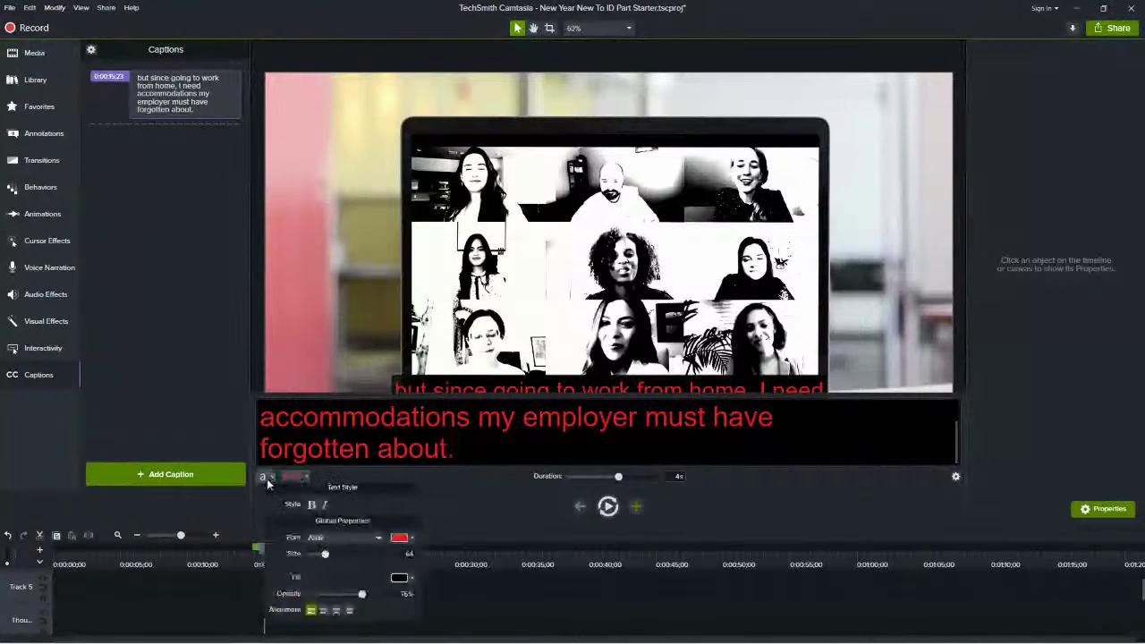
left_click(396, 538)
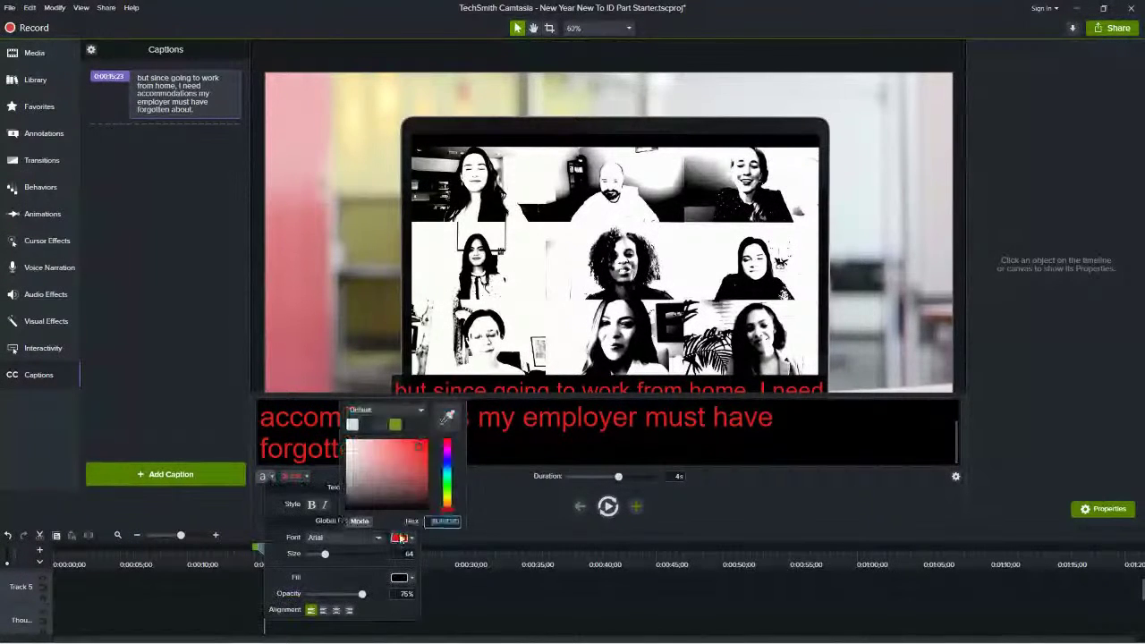
left_click(352, 447)
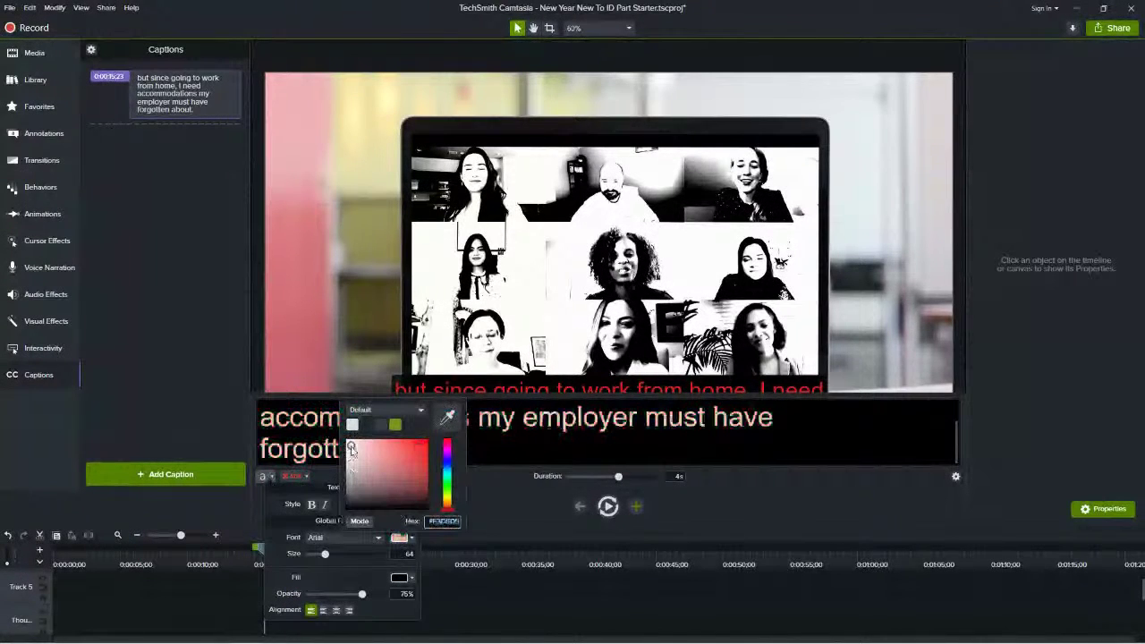
left_click(301, 478)
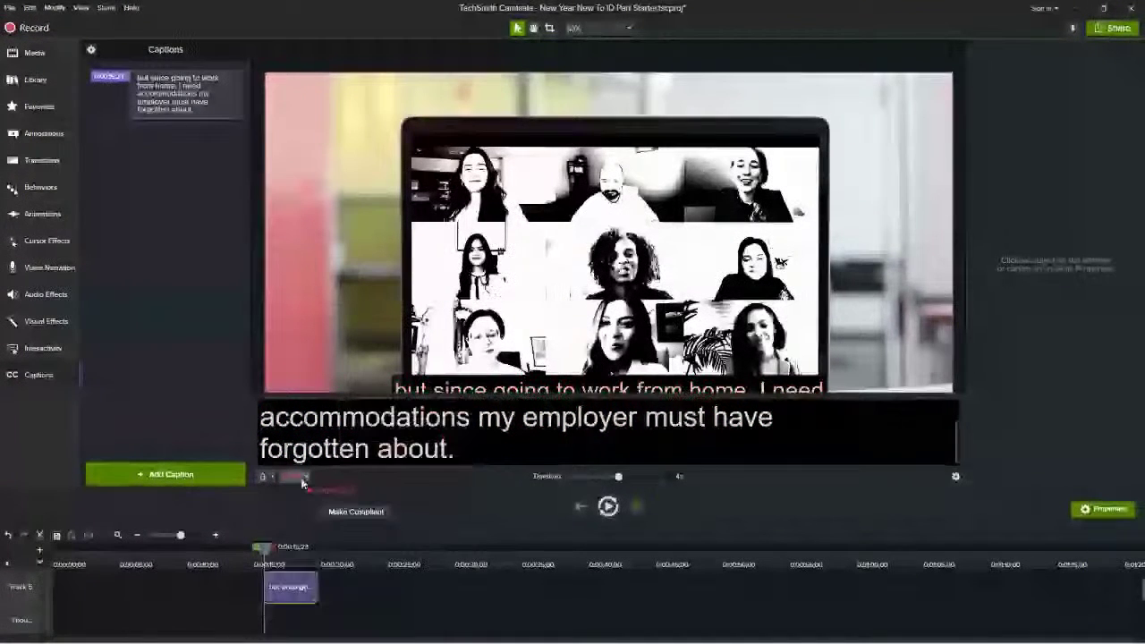
left_click(353, 510)
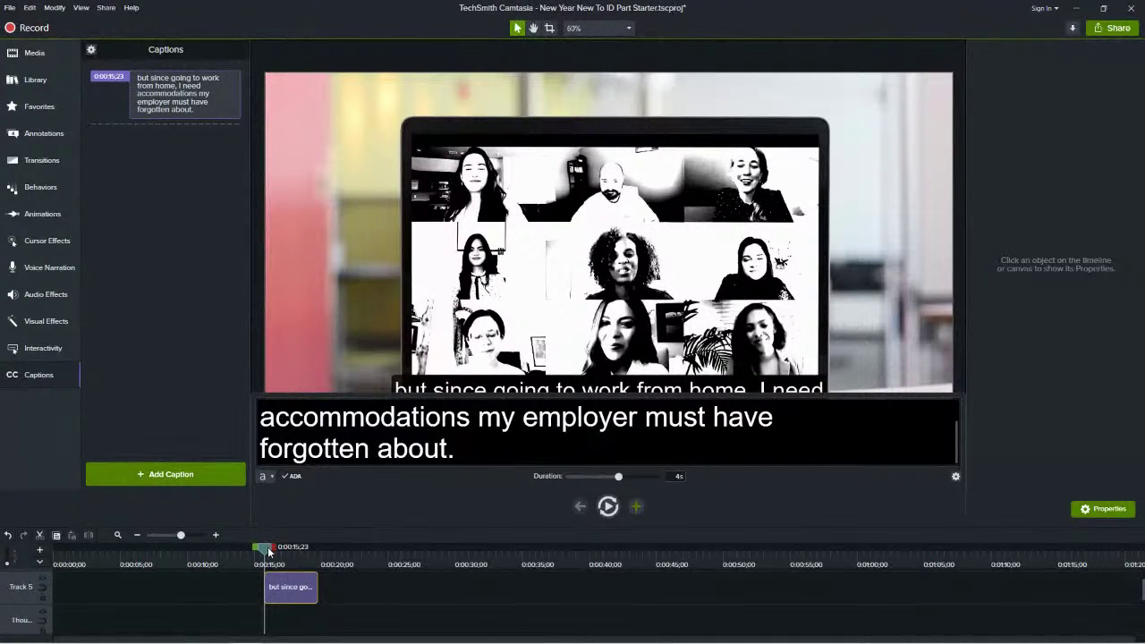
left_click(370, 598)
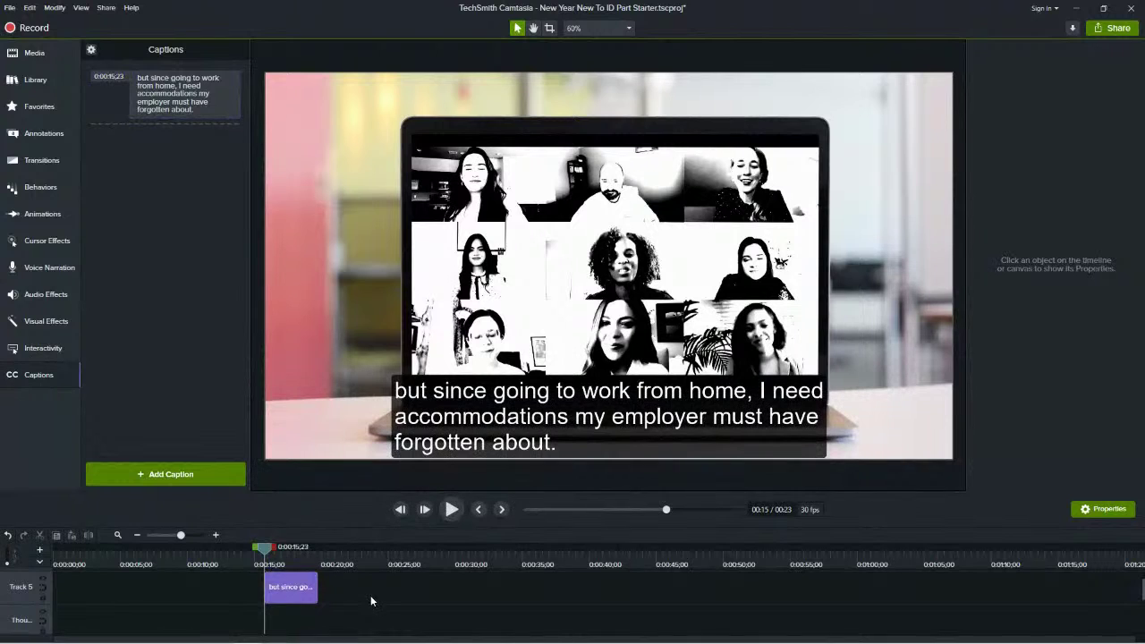
scroll(370, 601, "down", 3)
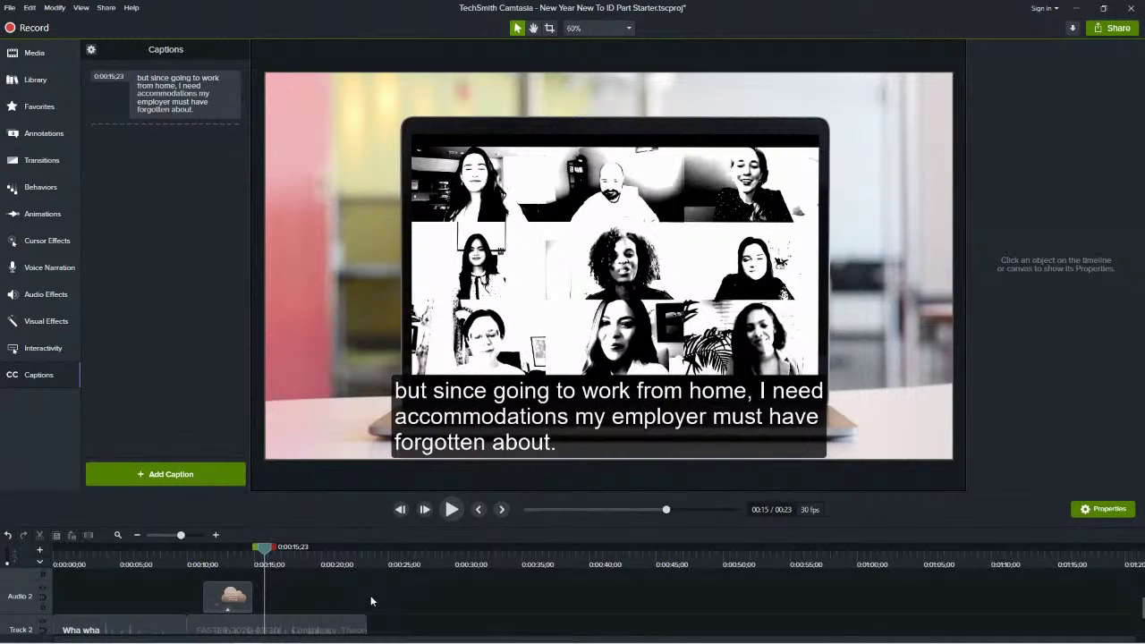
scroll(372, 600, "down", 1)
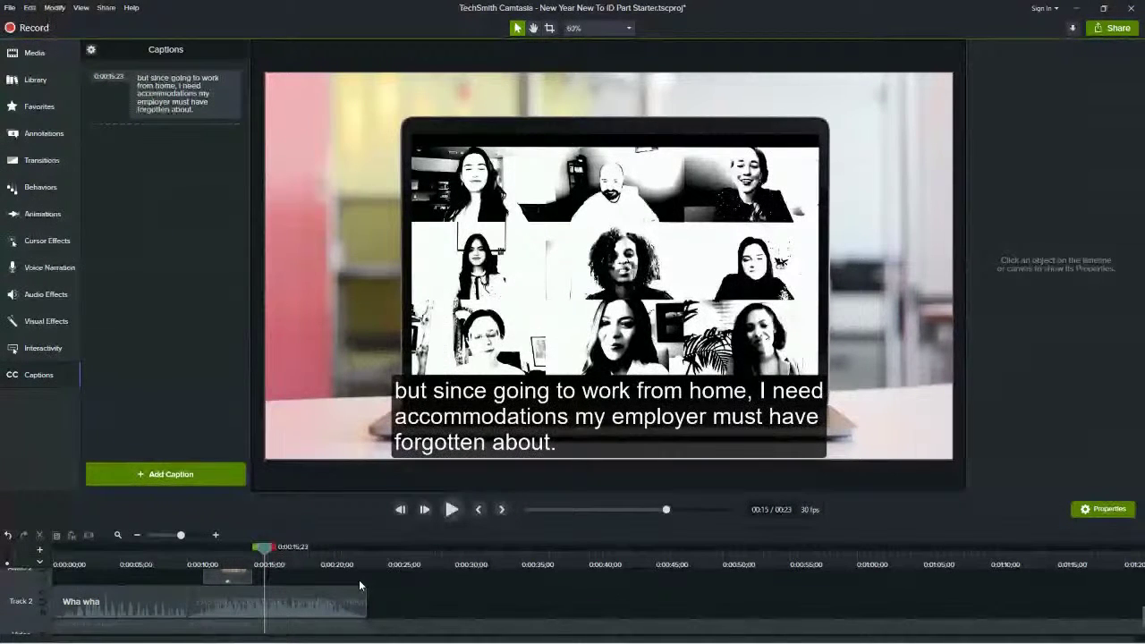
scroll(351, 598, "up", 1)
scroll(352, 598, "up", 2)
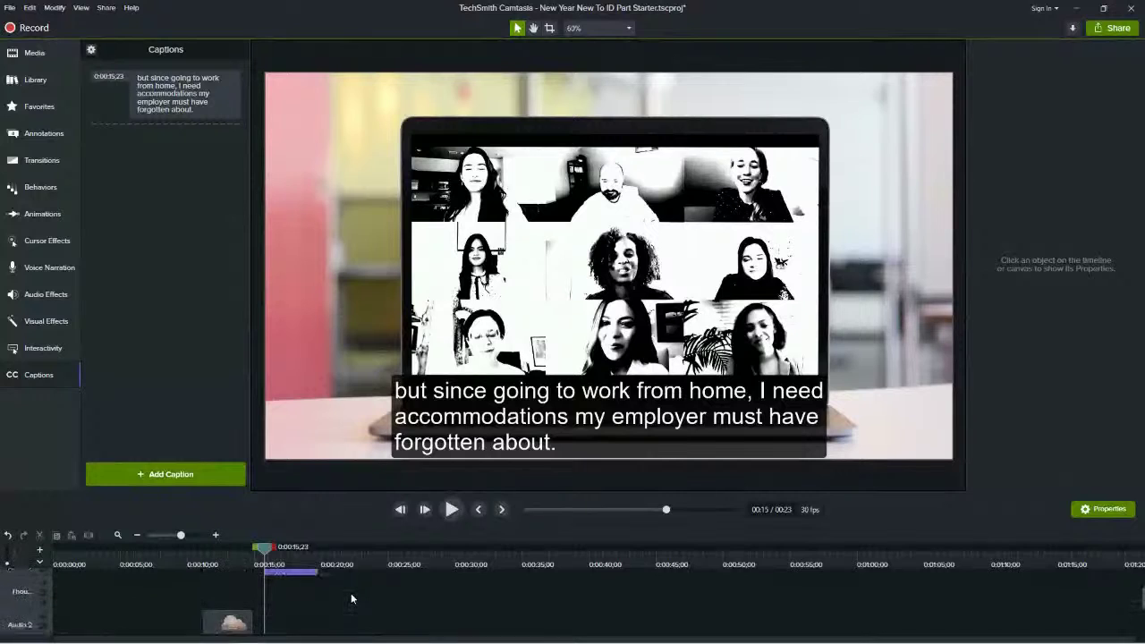